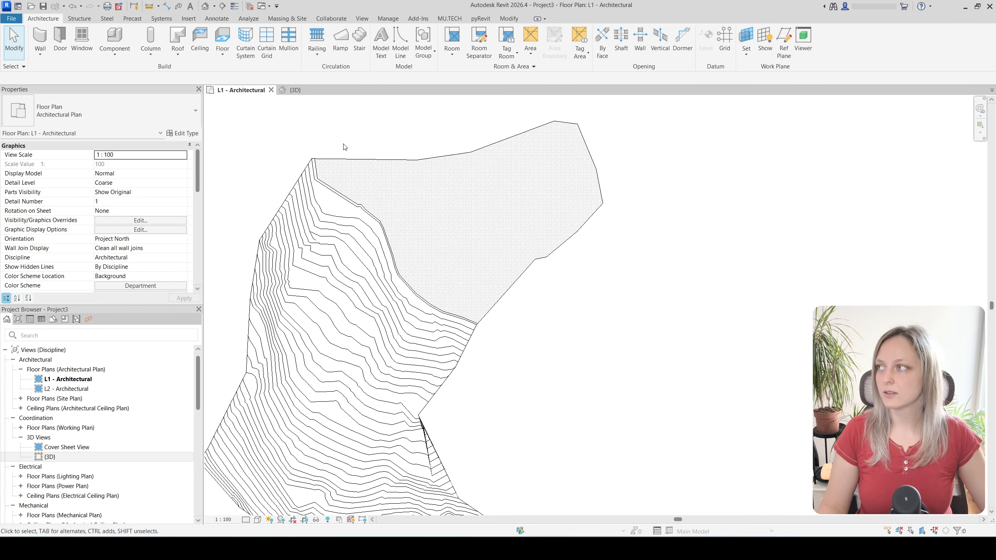
# - Create a rectangular Generic 300mm floor, about 37000 by 18000 mm, over the upper part of the terrain on level L1
pyautogui.click(218, 43)
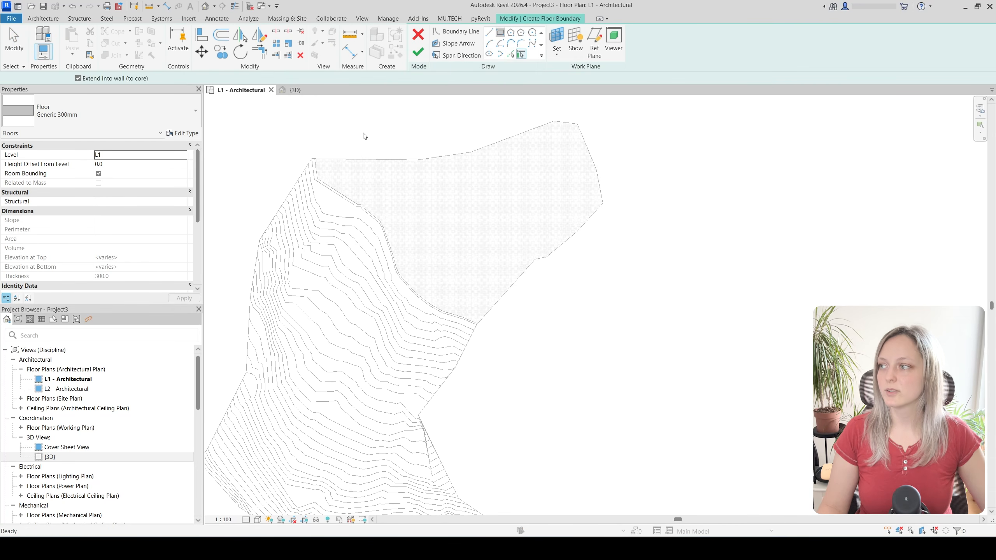
pyautogui.click(298, 212)
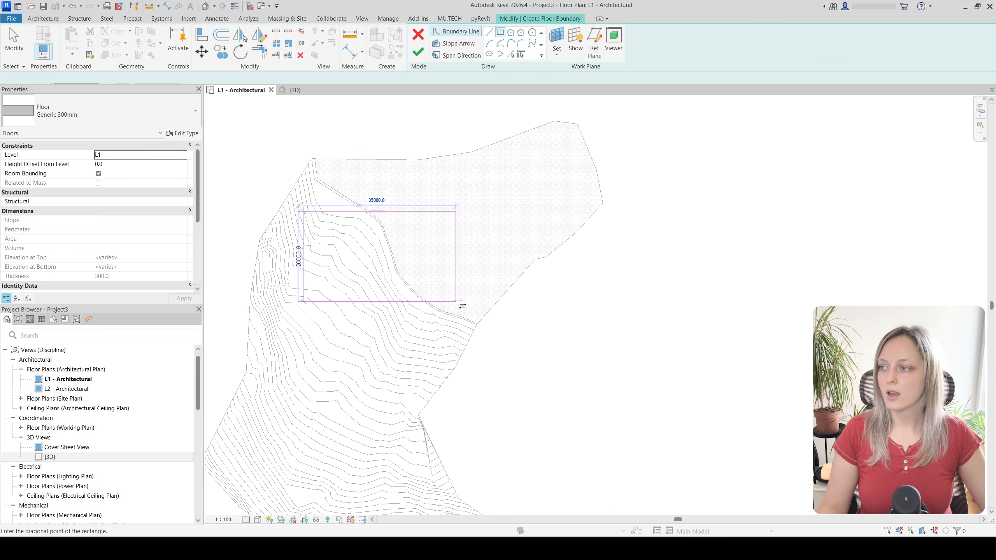
pyautogui.click(464, 293)
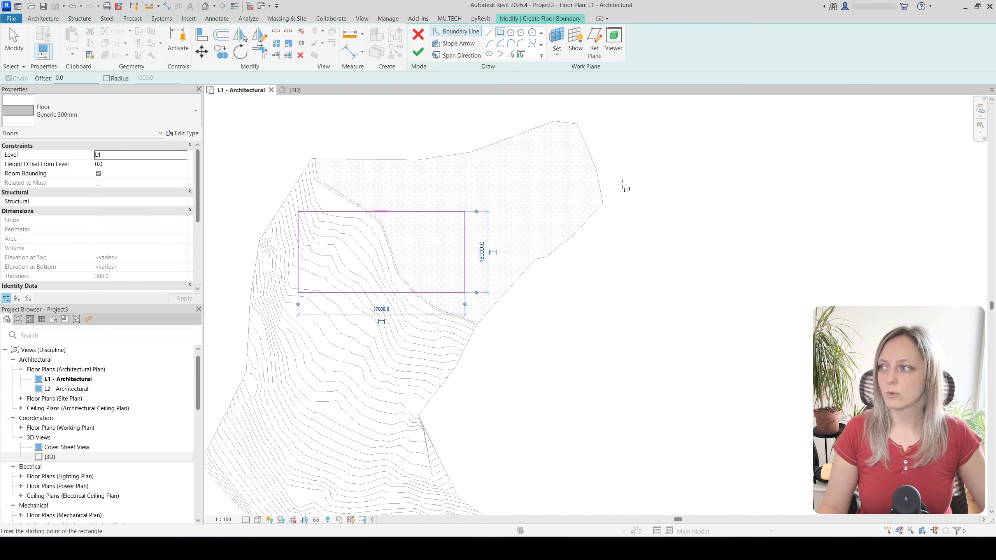
pyautogui.click(418, 54)
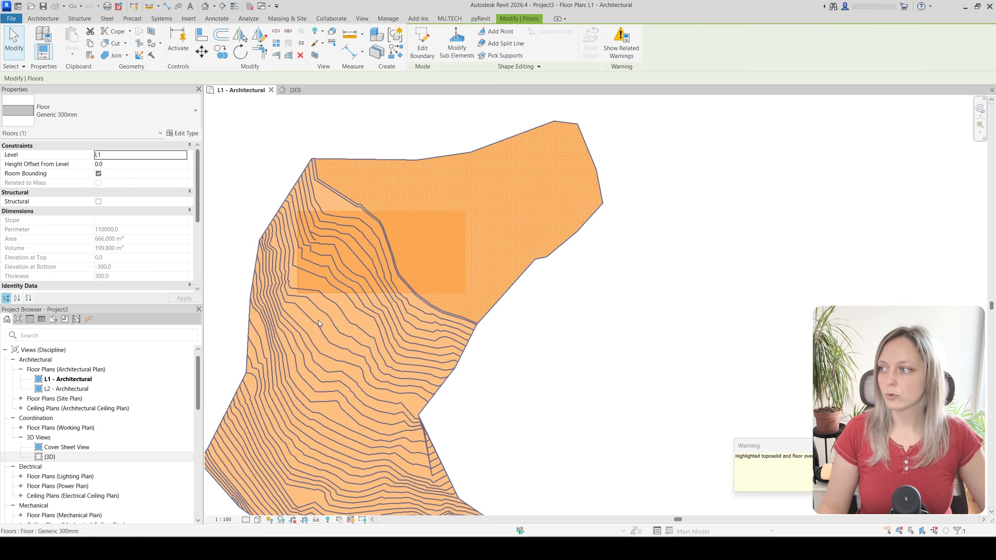
# - Temporarily hide the toposolid in the L1 floor plan
pyautogui.click(319, 321)
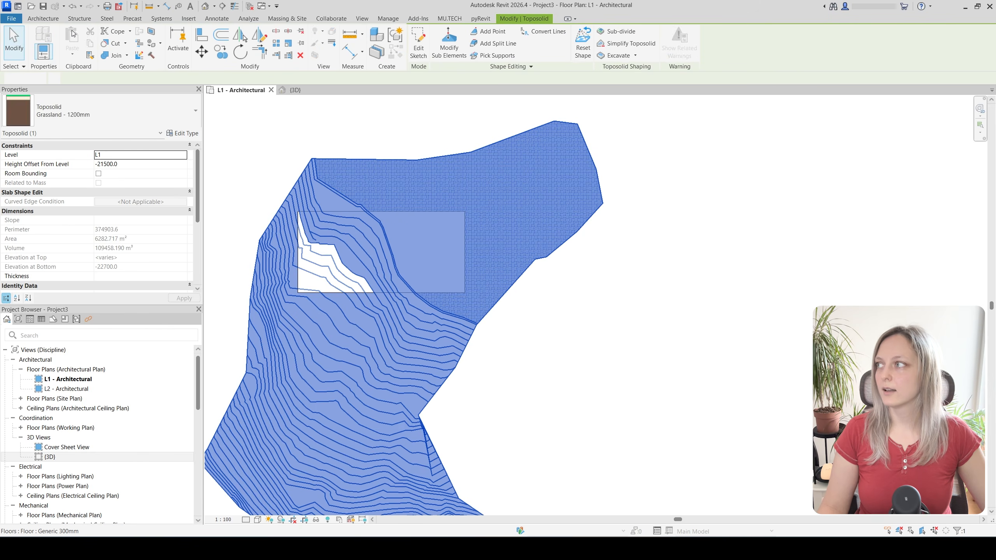
pyautogui.press('h')
pyautogui.press('h')
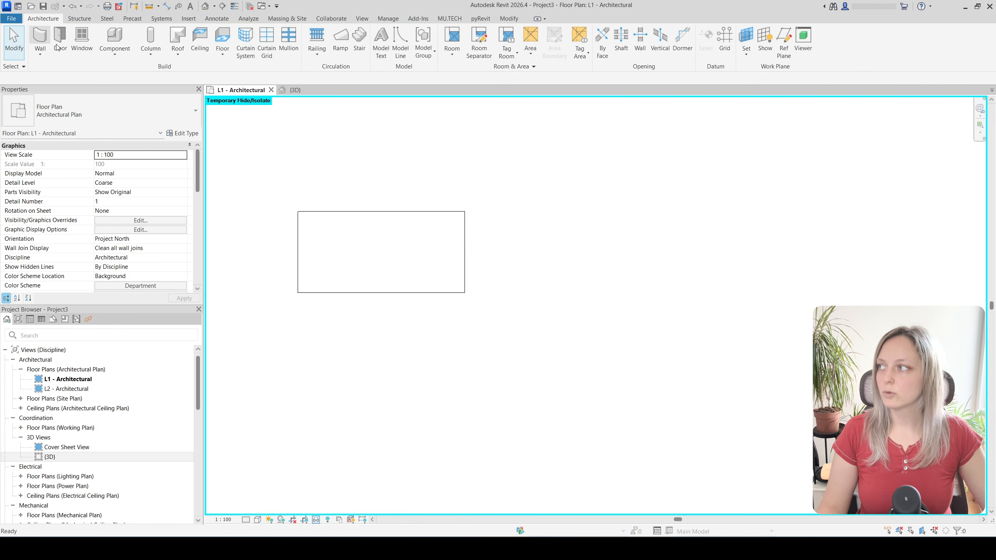
# - Place a rectangle of Generic - 200mm walls along the floor's edges, with the location line set to Finish Face: Exterior
pyautogui.press('w')
pyautogui.press('a')
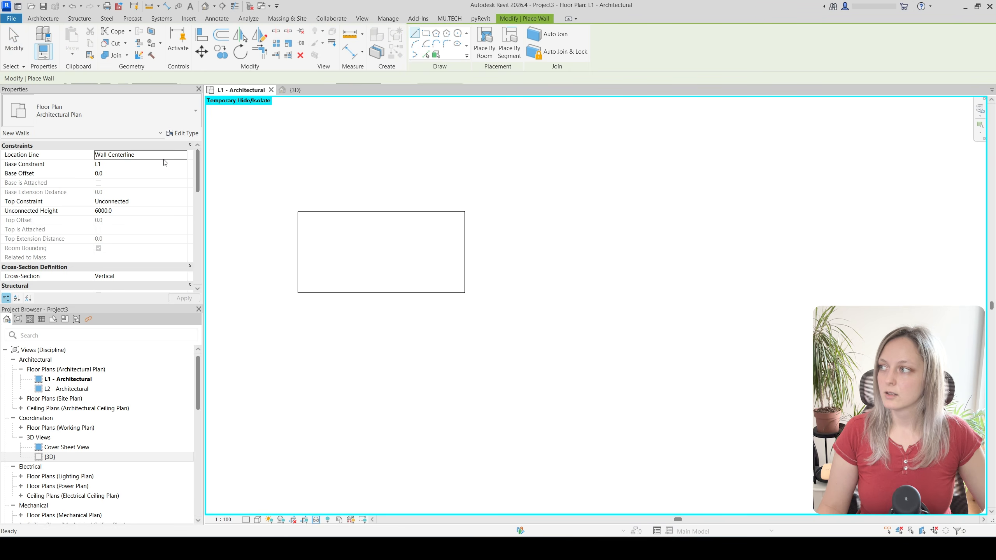
pyautogui.click(185, 159)
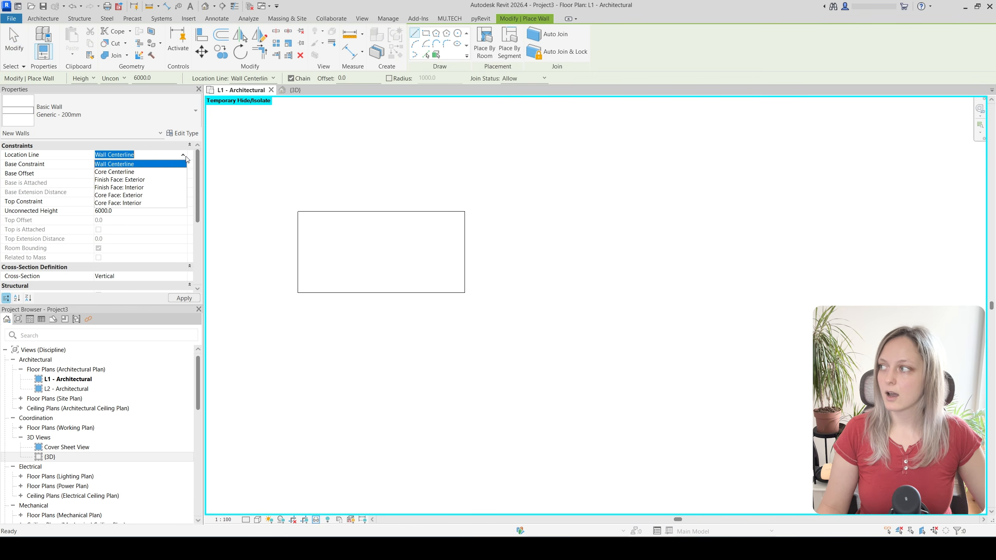
pyautogui.click(116, 180)
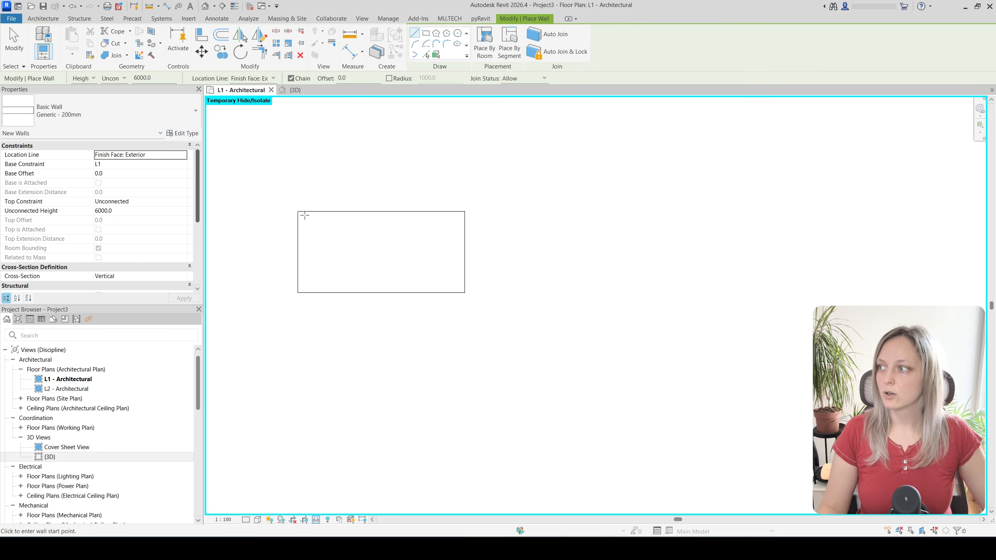
pyautogui.click(427, 34)
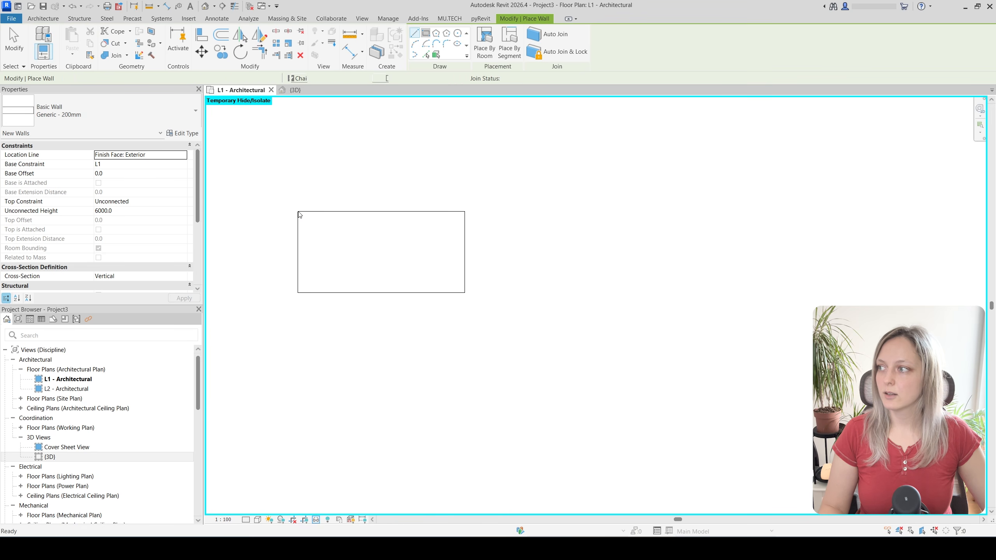
pyautogui.click(298, 212)
pyautogui.scroll(4, 457, 288)
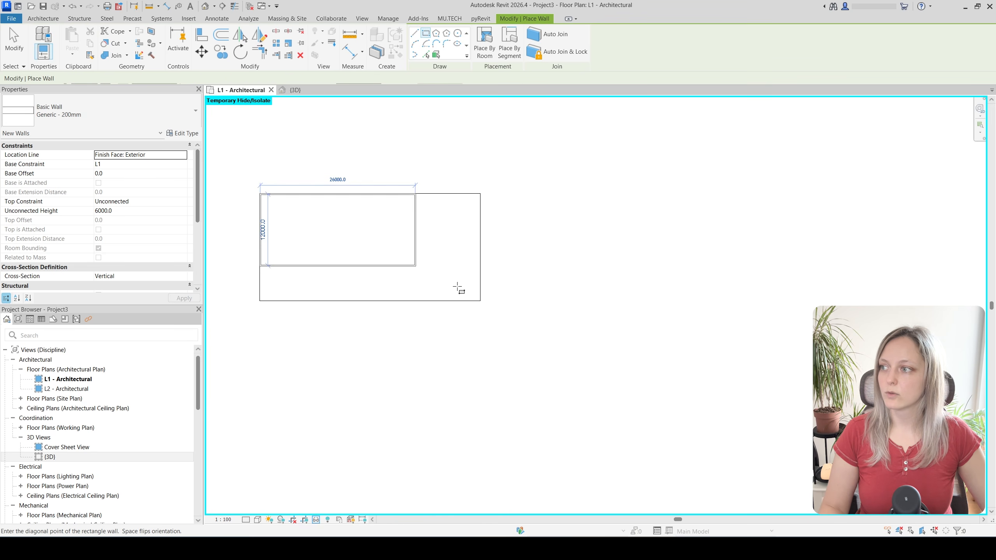
pyautogui.click(500, 312)
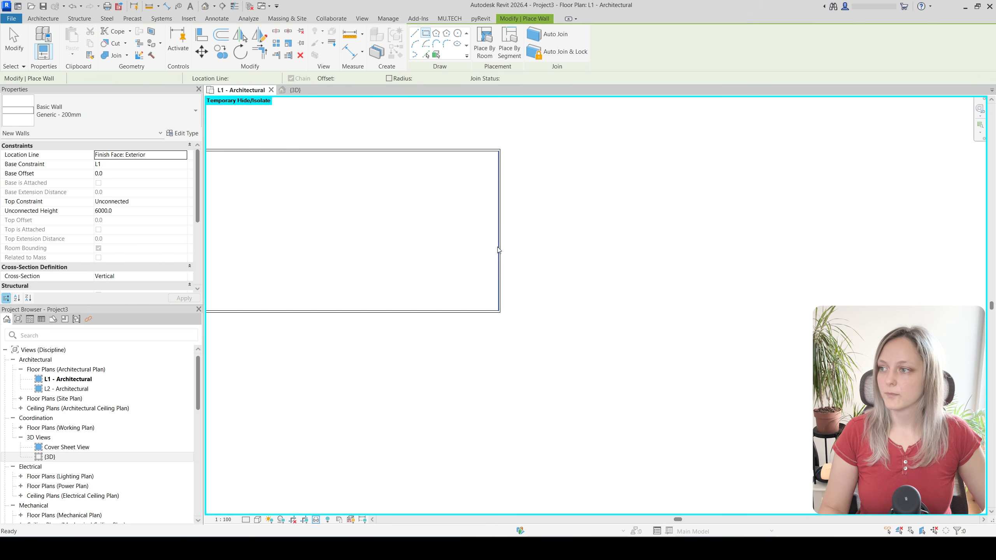
pyautogui.press('Escape')
# - In the 3D view, select the four building walls and set their top constraint to Up to level: L2
pyautogui.click(300, 95)
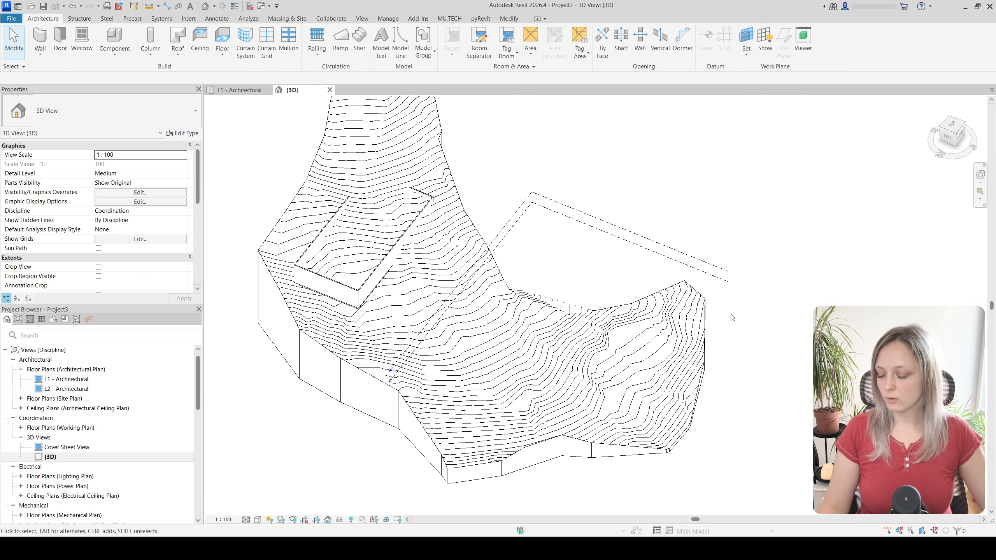
pyautogui.click(368, 284)
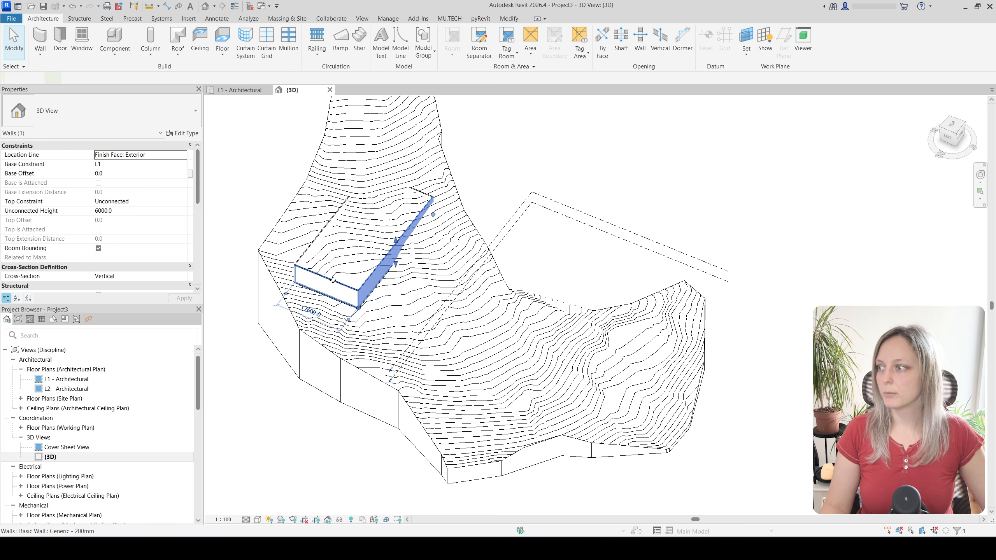
pyautogui.keyDown('ctrl'); pyautogui.click(418, 190); pyautogui.keyUp('ctrl')
pyautogui.keyDown('ctrl'); pyautogui.click(418, 190); pyautogui.keyUp('ctrl')
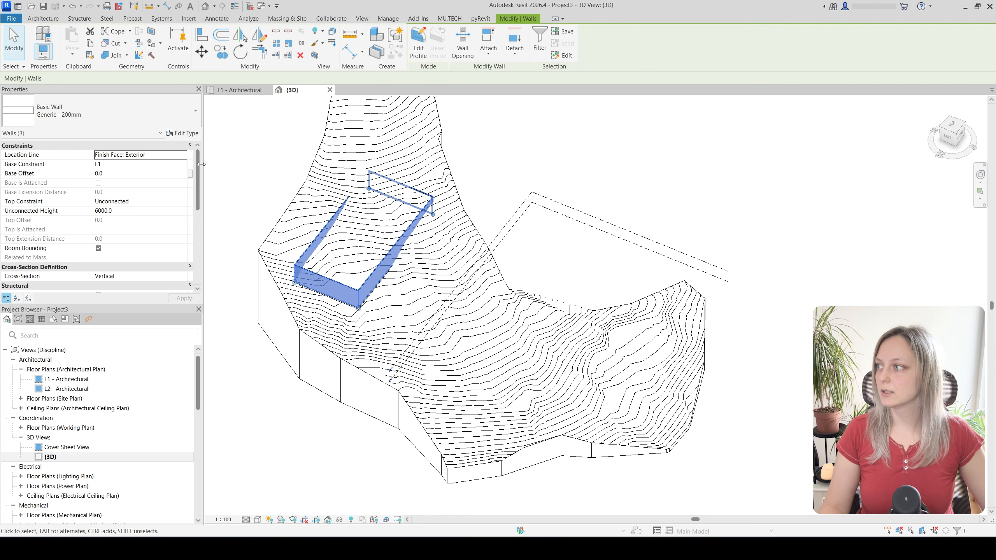
pyautogui.click(185, 205)
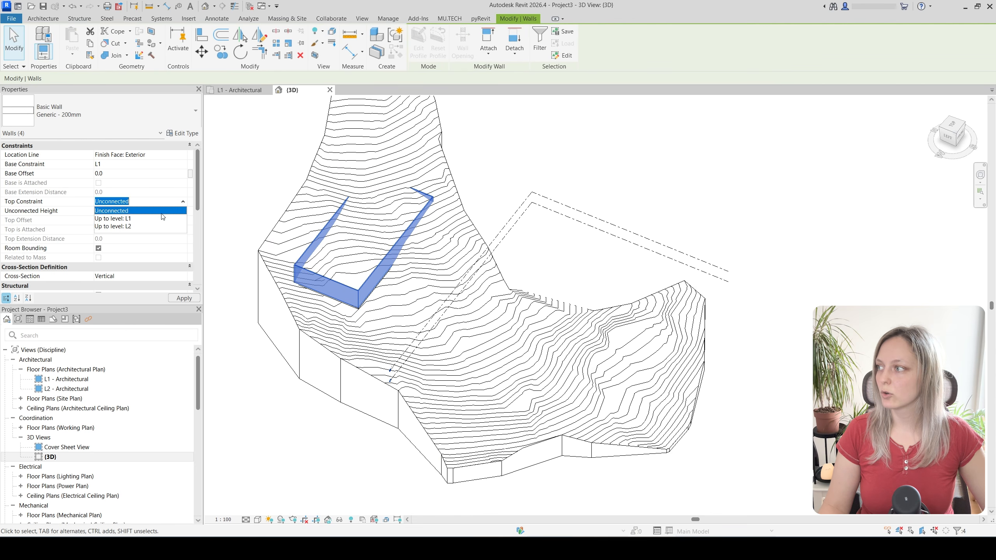
pyautogui.click(135, 225)
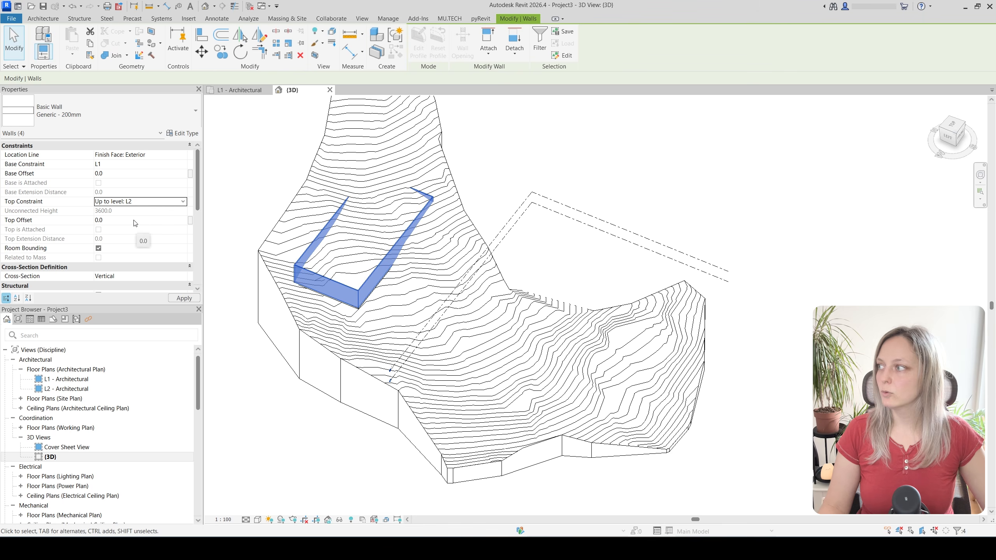
# - Set the top offset of the four selected walls to 6000 mm
pyautogui.click(143, 221)
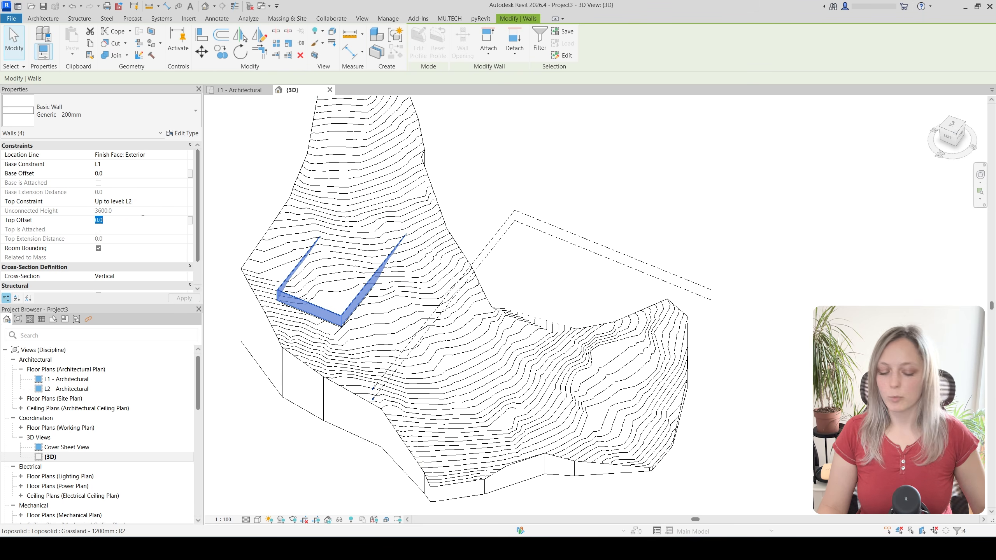
pyautogui.press('BackSpace')
pyautogui.press('BackSpace')
pyautogui.press('BackSpace')
pyautogui.write('60')
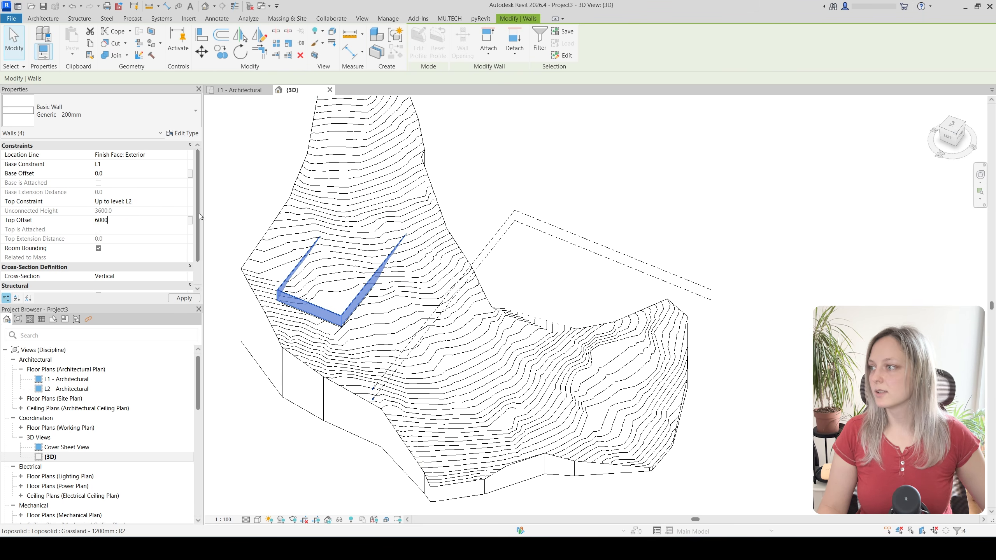
pyautogui.write('00')
pyautogui.press('Return')
# - Excavate the toposolid using the building's floor
pyautogui.scroll(-2, 751, 321)
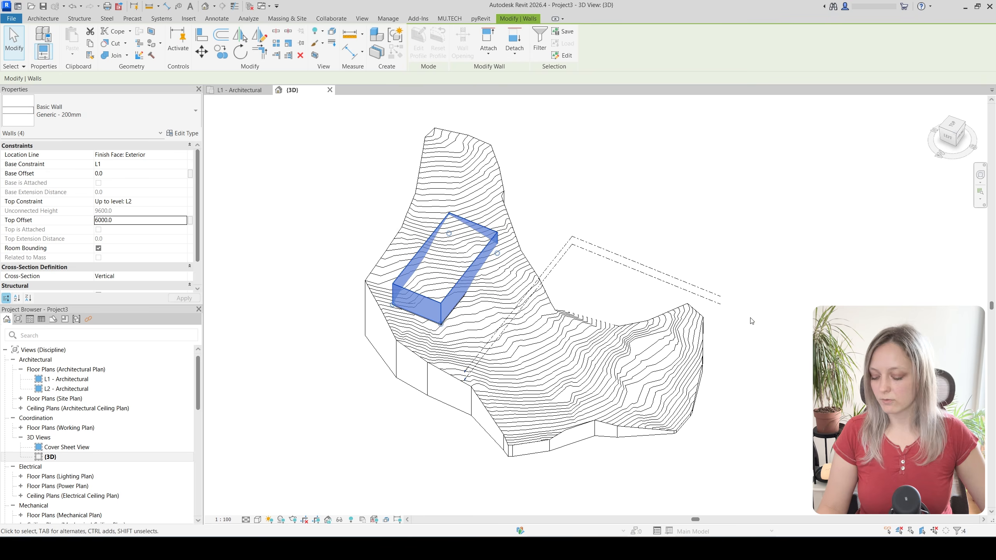
pyautogui.scroll(-1, 752, 321)
pyautogui.keyDown('shift'); pyautogui.moveTo(756, 385); pyautogui.dragTo(758, 416, button='middle'); pyautogui.keyUp('shift')
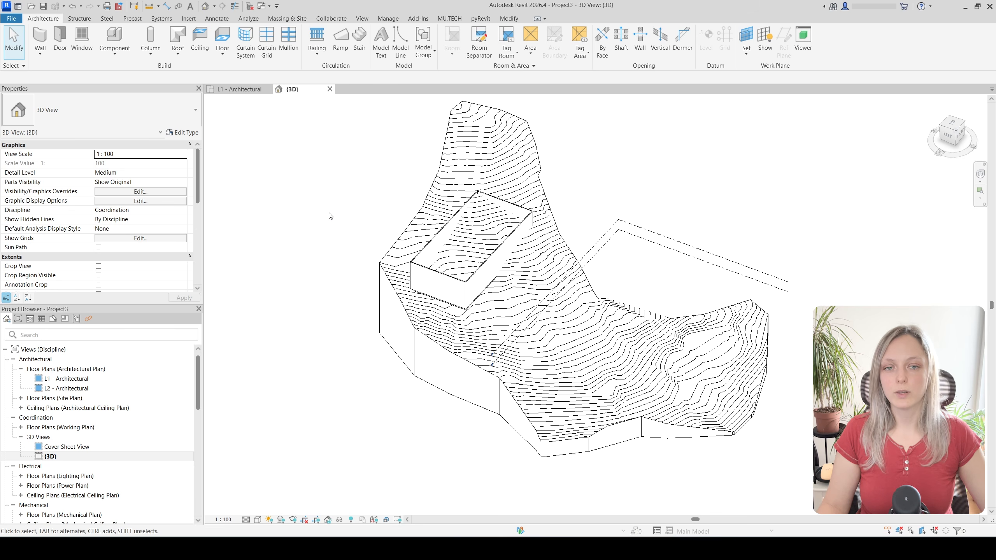
pyautogui.click(524, 183)
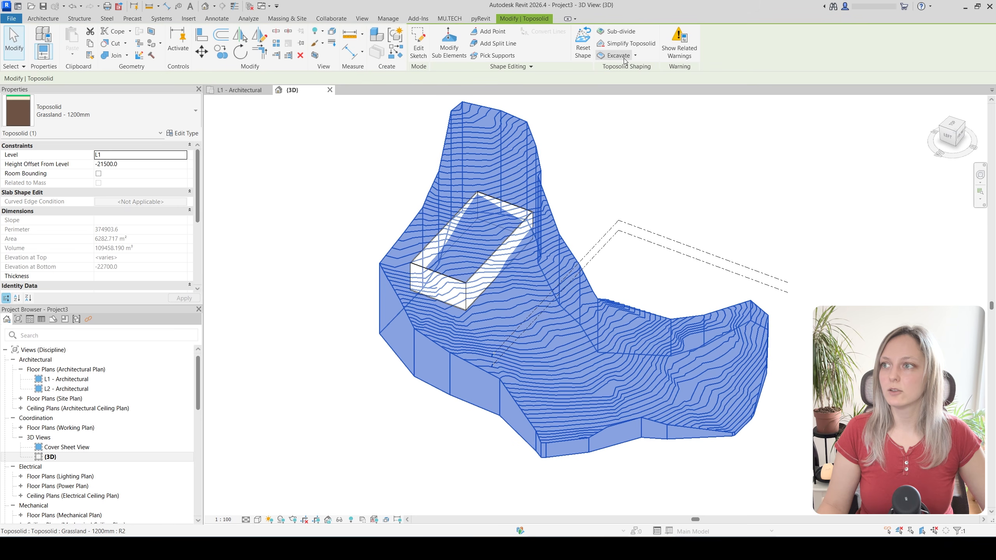
pyautogui.click(635, 55)
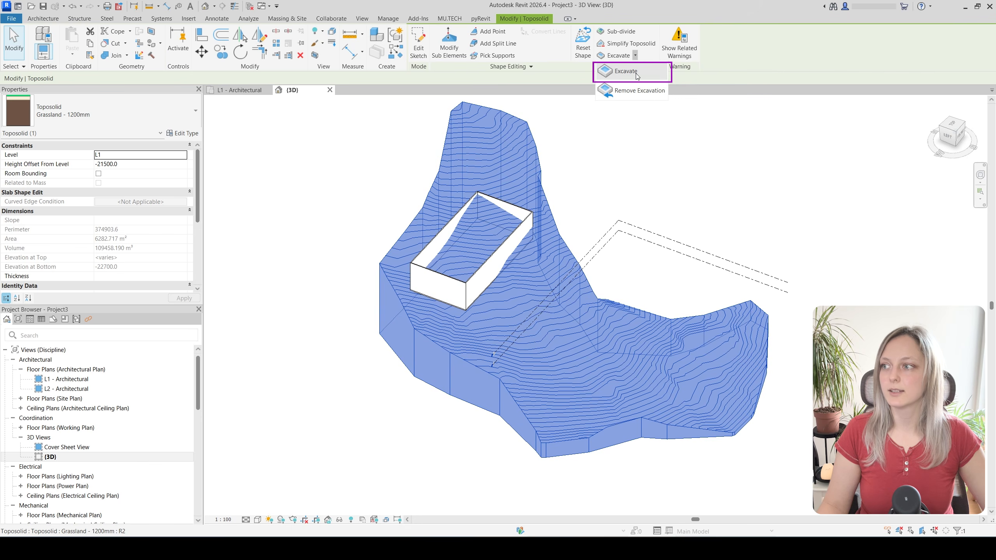
pyautogui.click(636, 74)
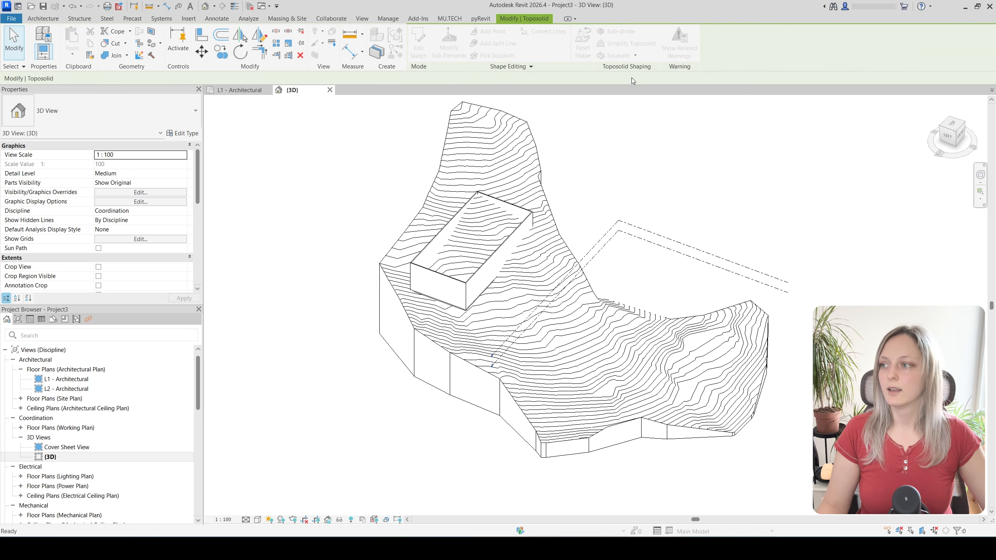
pyautogui.click(446, 306)
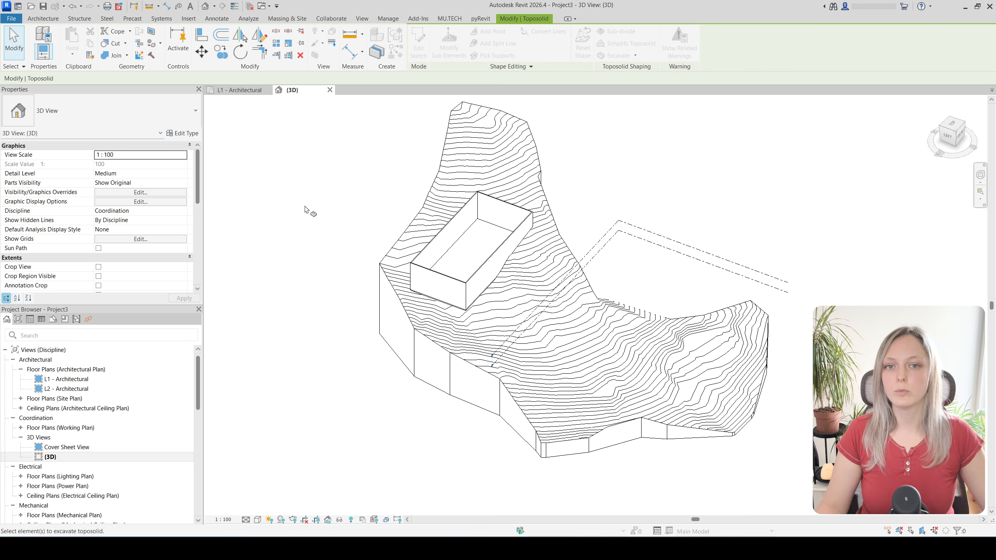
# - Dismiss the save reminder and undo the excavation of the toposolid
pyautogui.press('Escape')
pyautogui.click(561, 311)
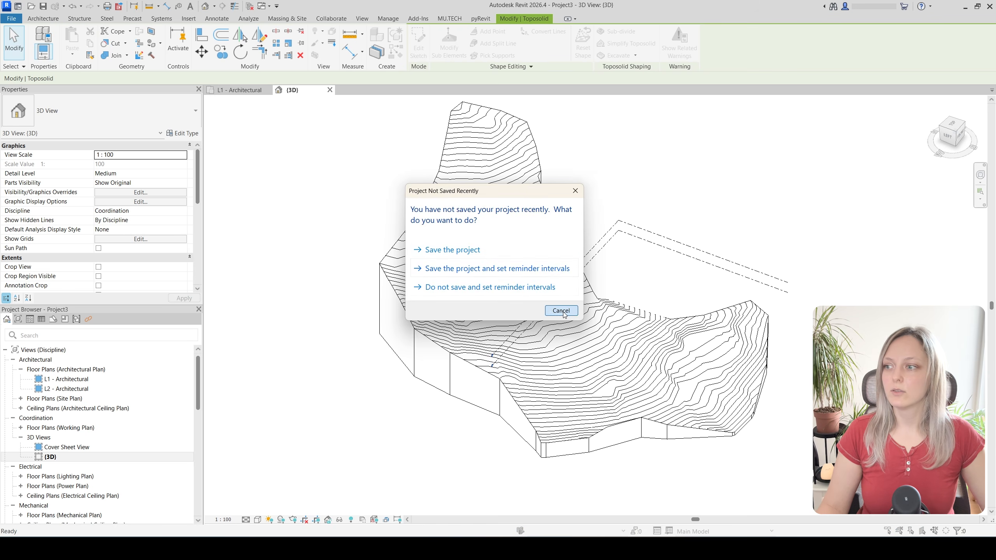
pyautogui.click(72, 6)
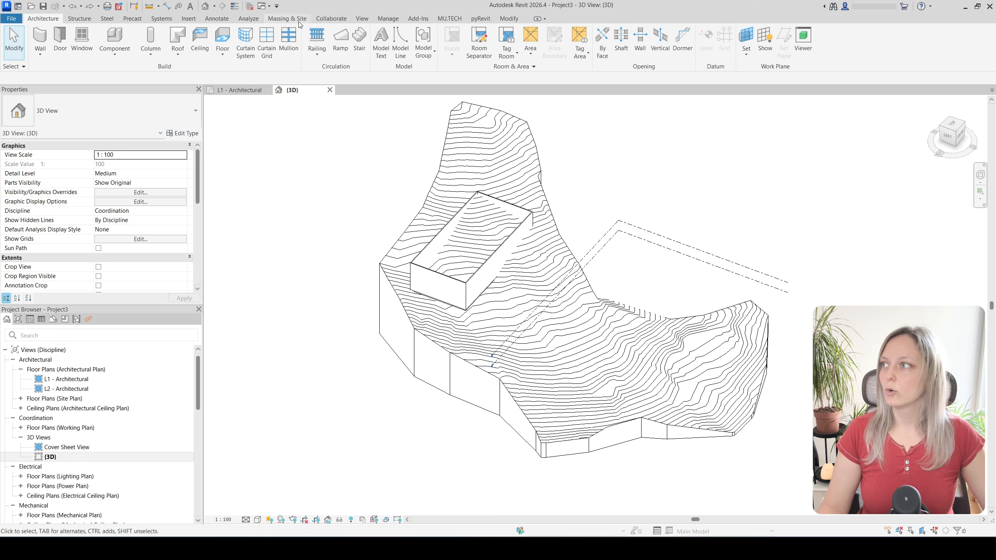
# - Create a graded region from the toposolid as an exact copy of the existing topography, and leave its point editing
pyautogui.click(288, 18)
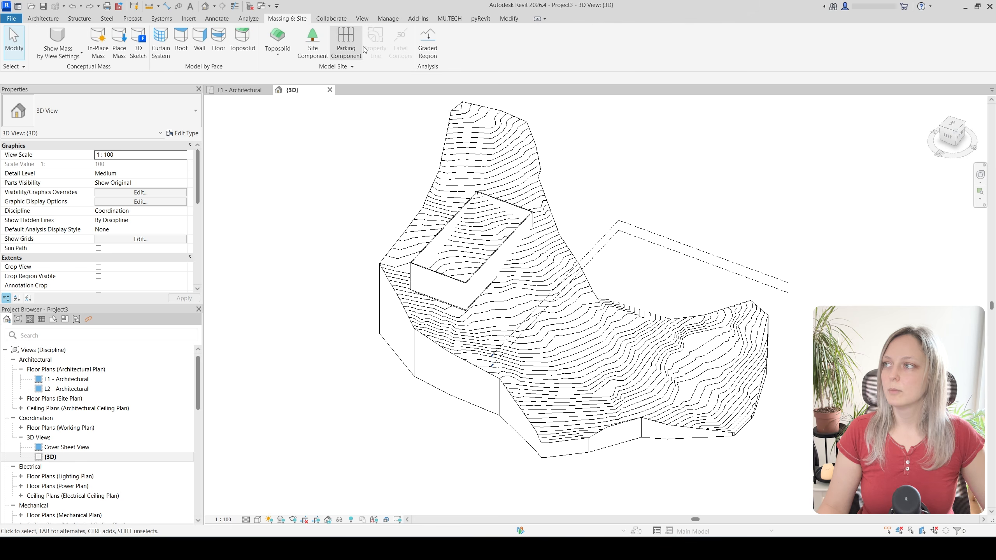
pyautogui.click(434, 54)
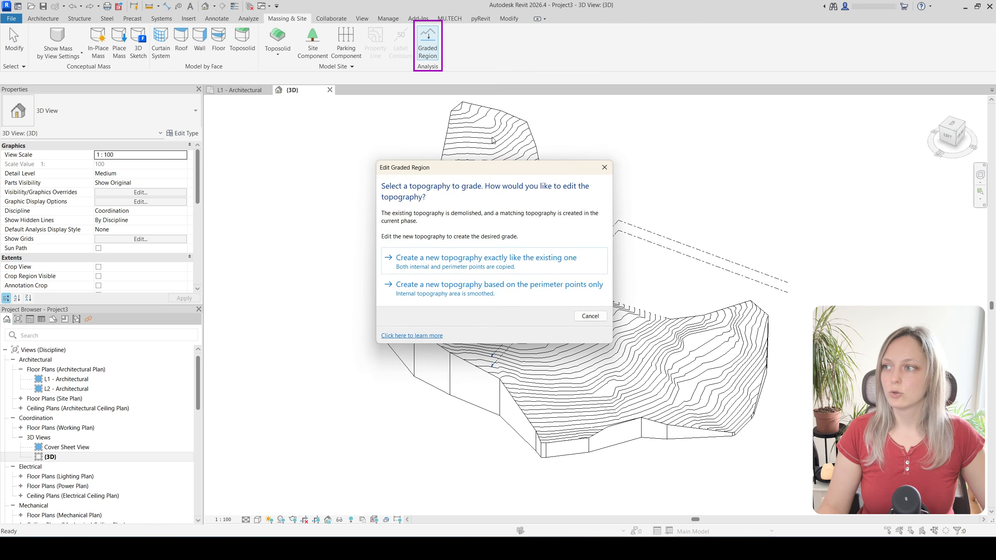
pyautogui.click(444, 267)
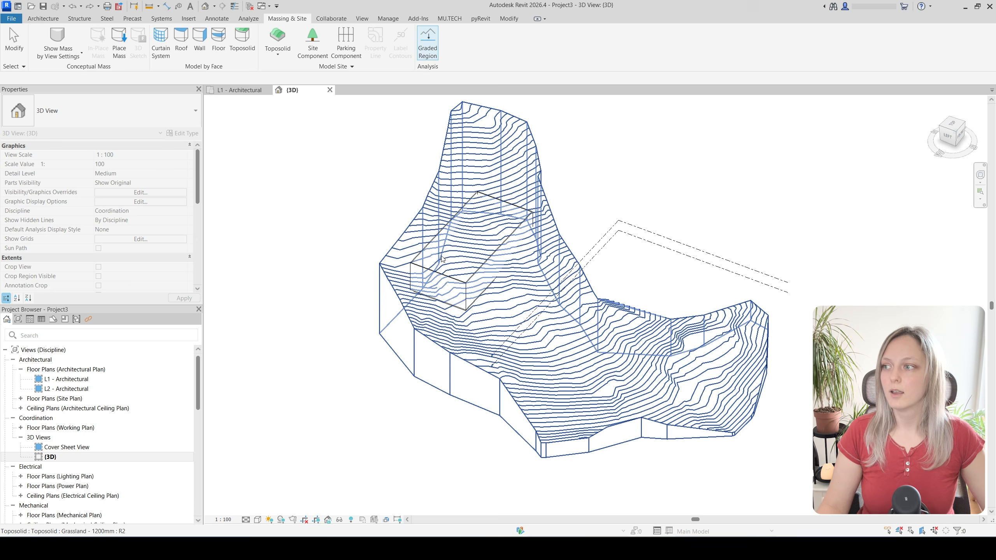
pyautogui.click(444, 204)
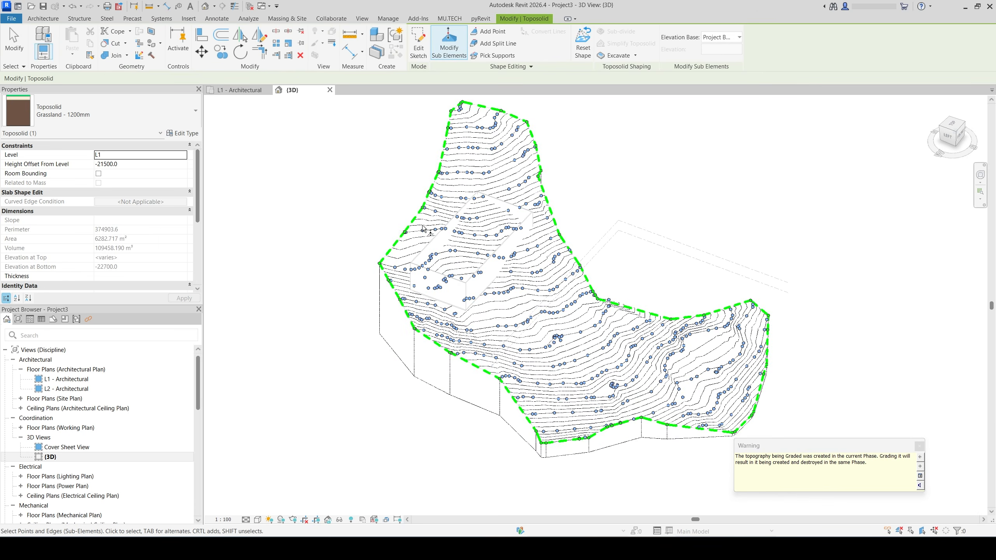
pyautogui.click(441, 419)
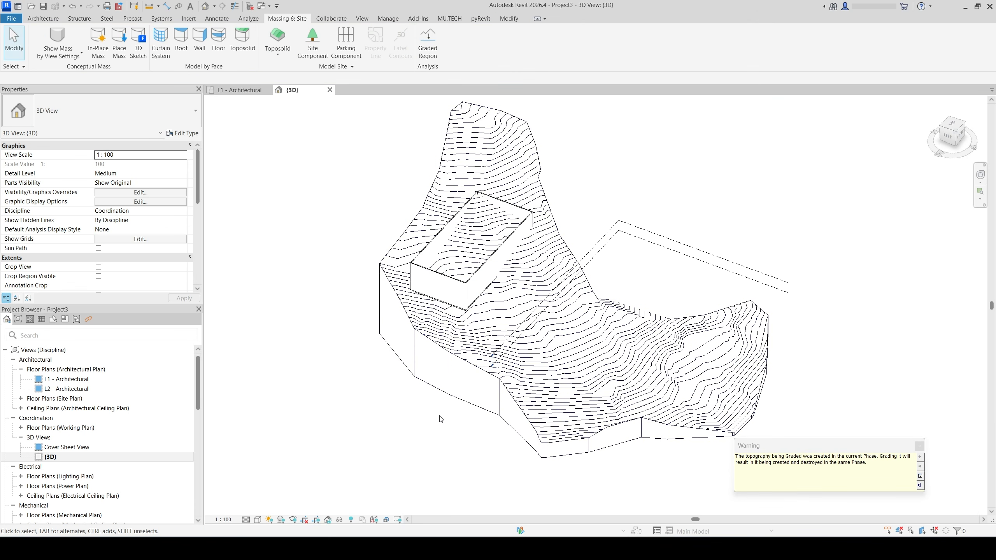
# - Temporarily hide the new toposolid to inspect the demolished original underneath, and restore the hidden element
pyautogui.click(566, 416)
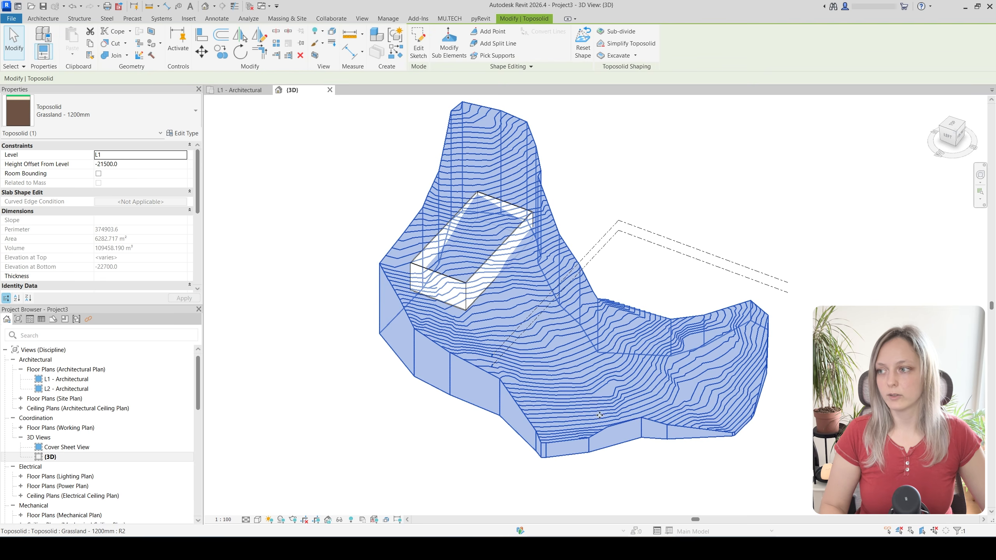
pyautogui.press('h')
pyautogui.press('i')
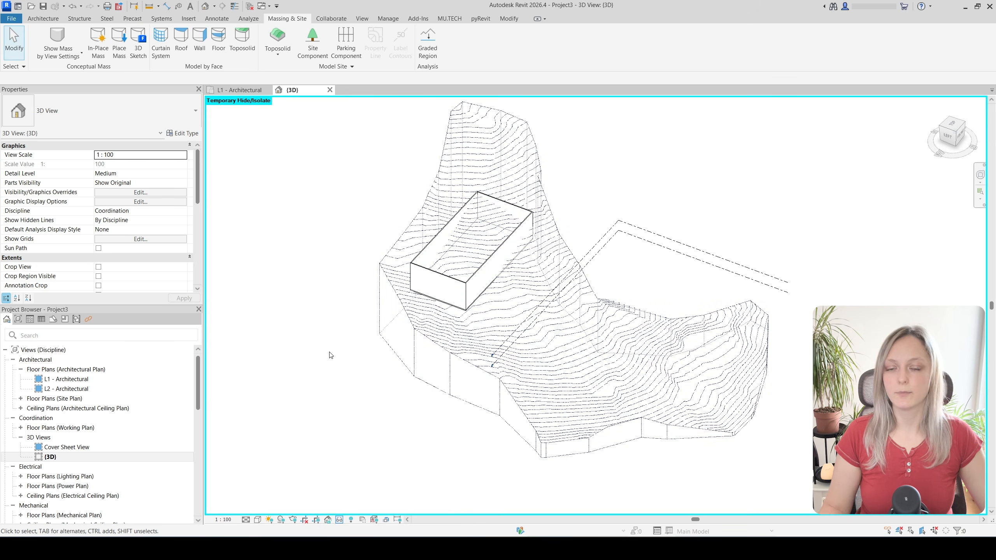
pyautogui.press('h')
pyautogui.press('r')
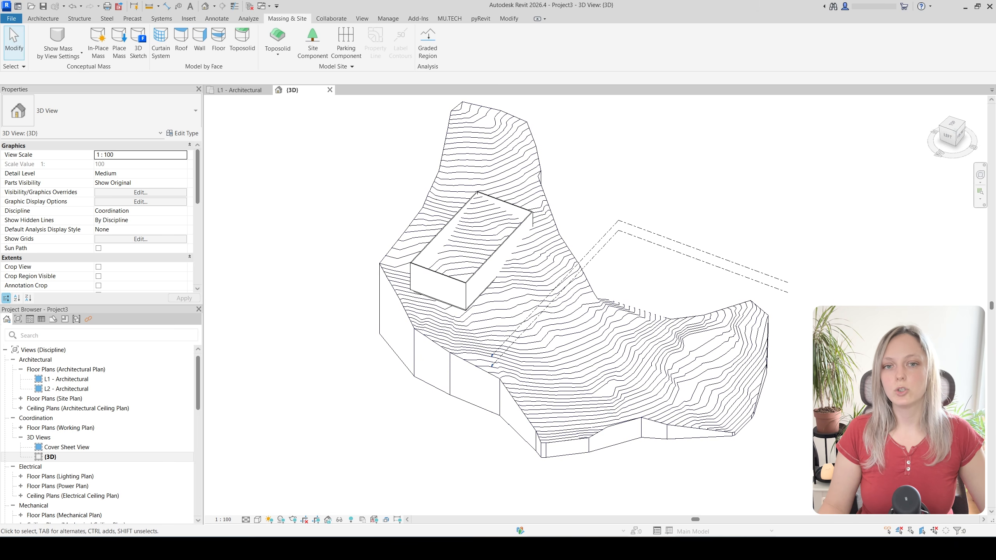
# - Select the new graded toposolid and review its created and demolished phase settings
pyautogui.click(619, 359)
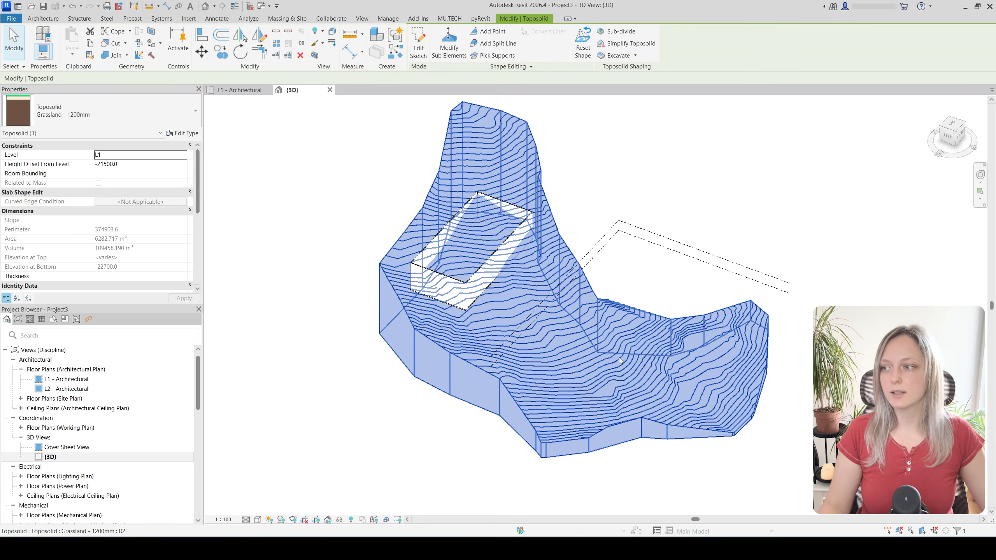
pyautogui.scroll(-3, 138, 244)
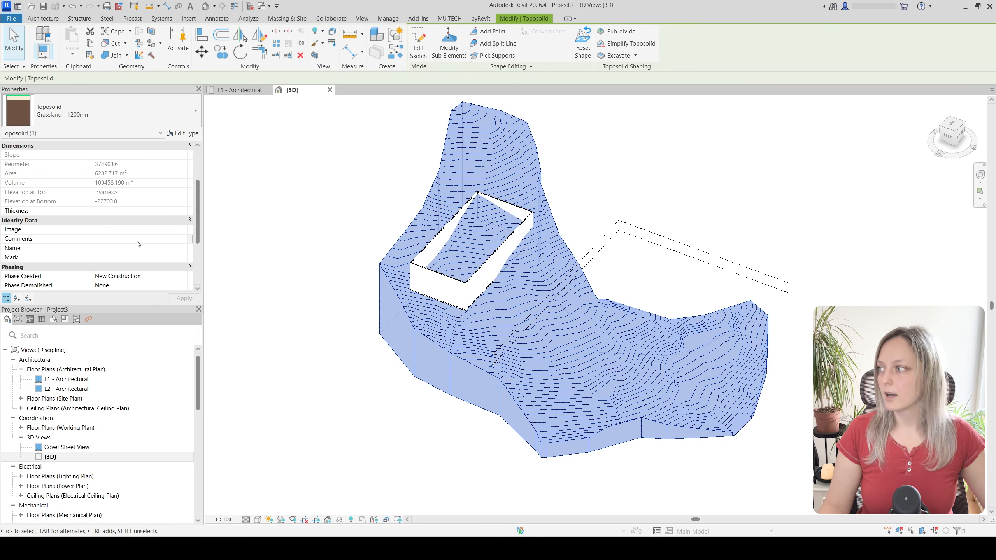
pyautogui.scroll(-2, 138, 245)
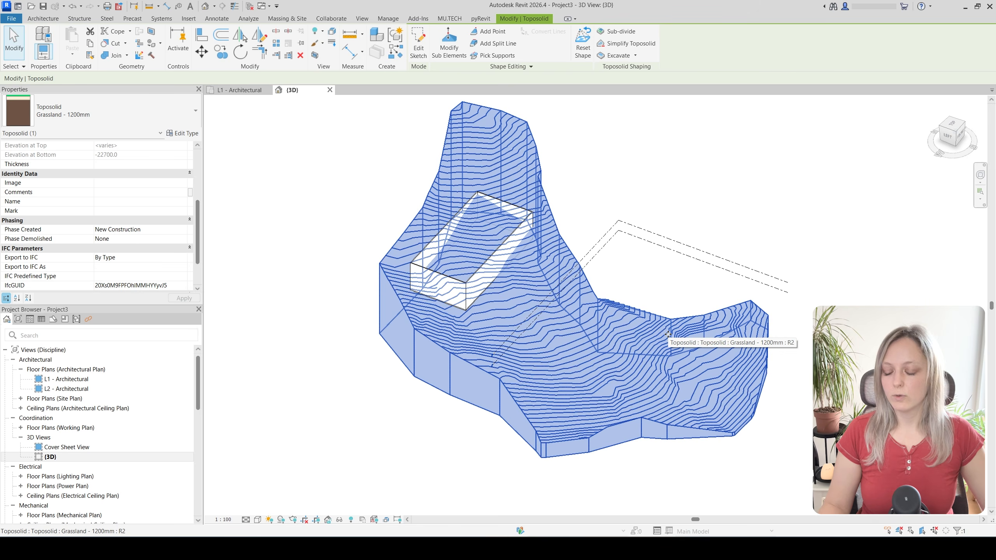
# - Temporarily hide the new toposolid and set the created phase of the original toposolid underneath to Existing
pyautogui.press('h')
pyautogui.press('h')
pyautogui.click(588, 339)
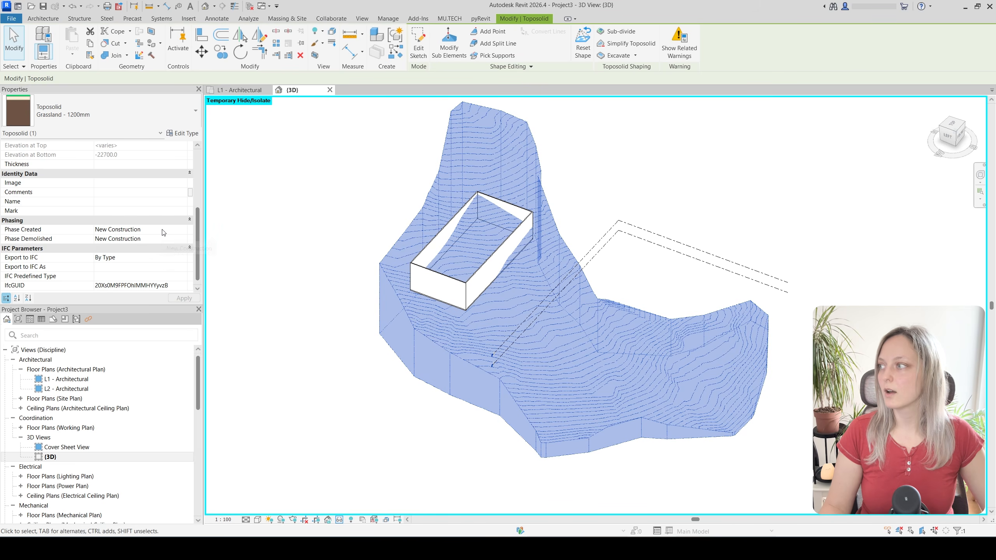
pyautogui.click(182, 231)
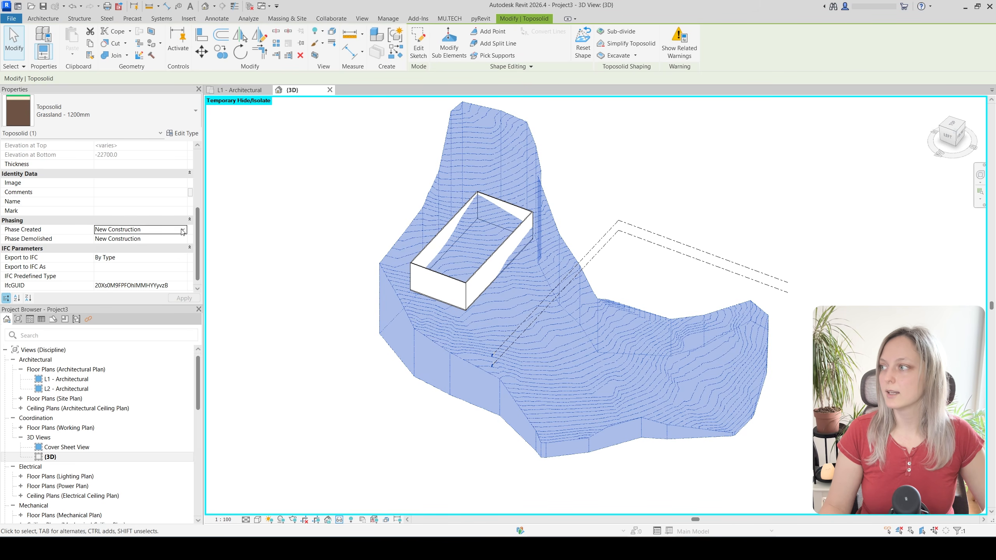
pyautogui.click(183, 229)
pyautogui.click(113, 239)
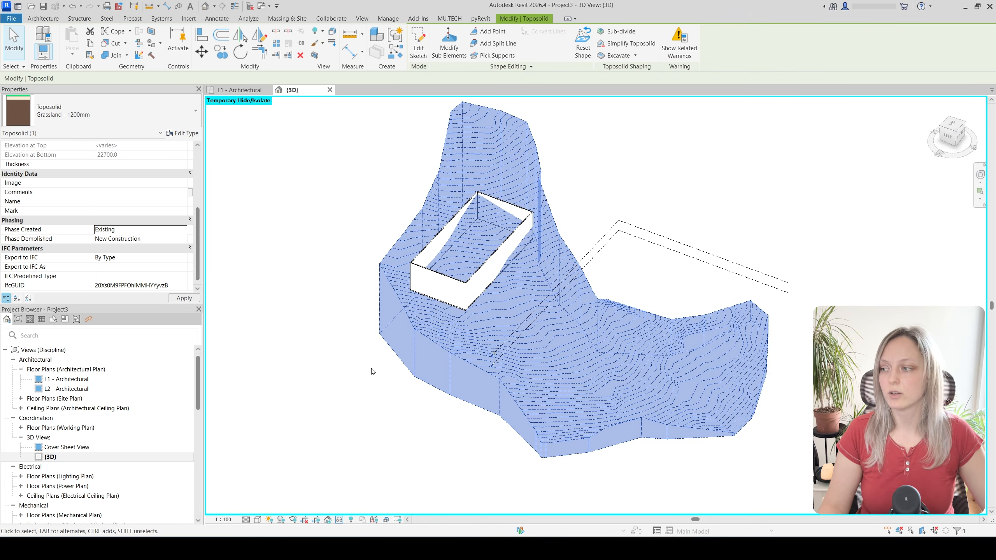
pyautogui.moveTo(379, 373); pyautogui.dragTo(371, 389, button='middle')
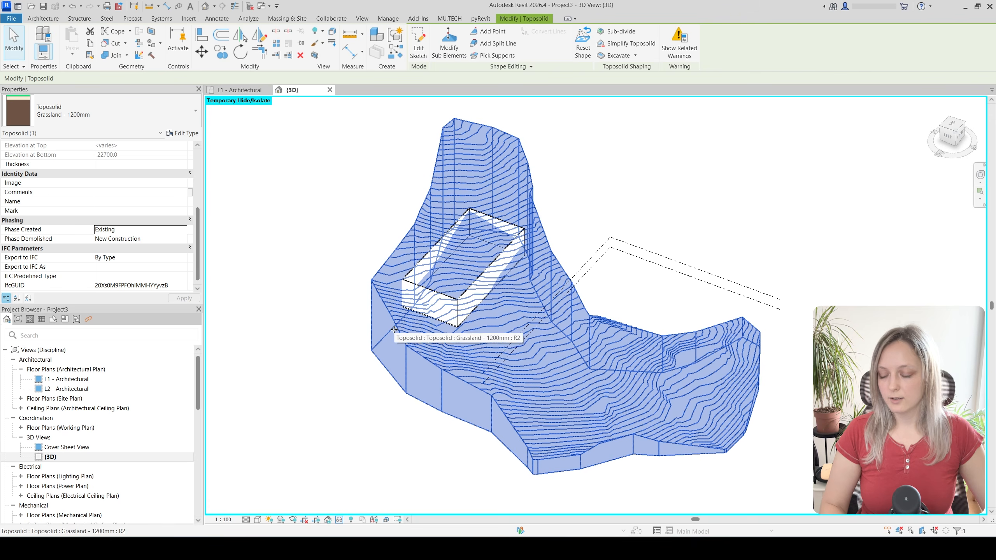
# - Restore the temporarily hidden toposolid and select it to check its phase settings
pyautogui.press('h')
pyautogui.press('r')
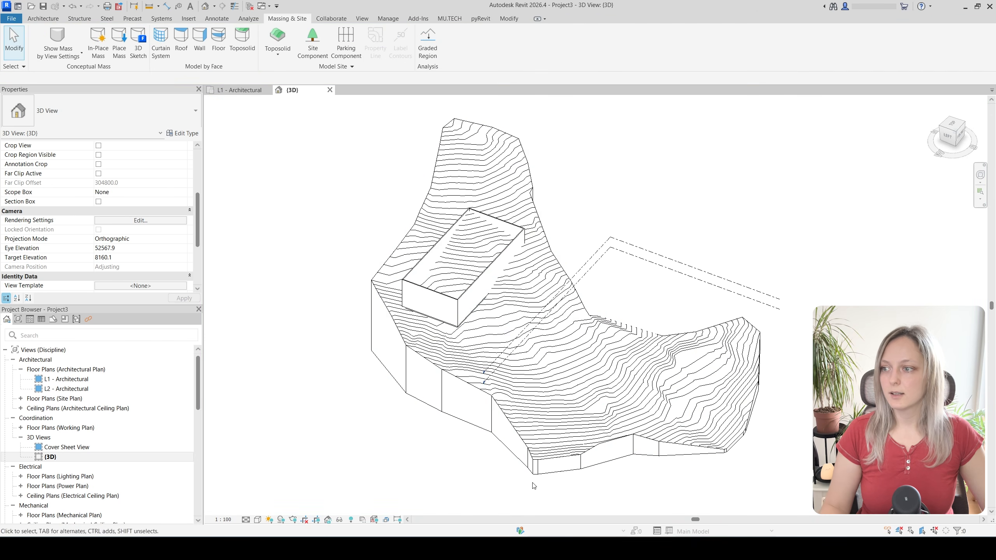
pyautogui.click(445, 340)
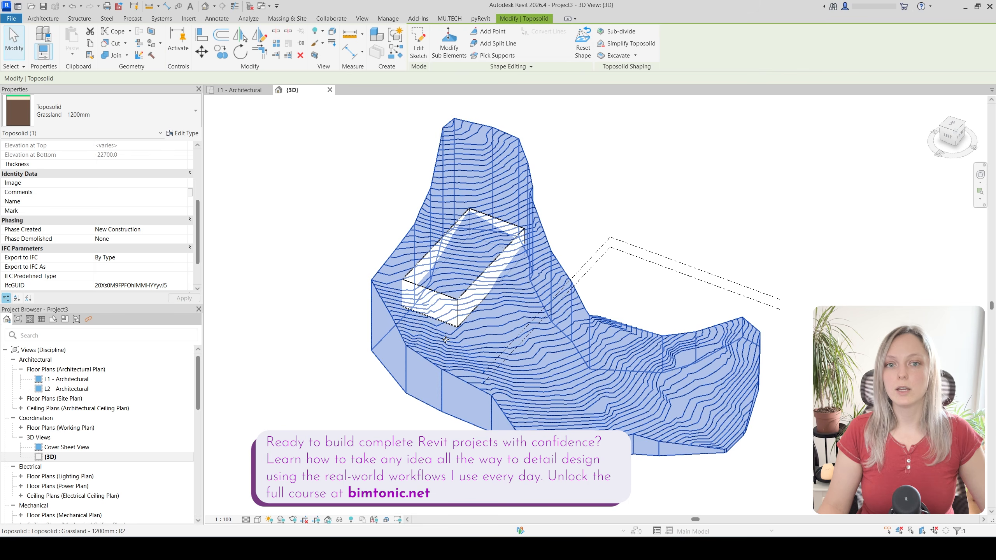
# - Rename the default {3D} view as Existing Terrain
pyautogui.rightClick(50, 457)
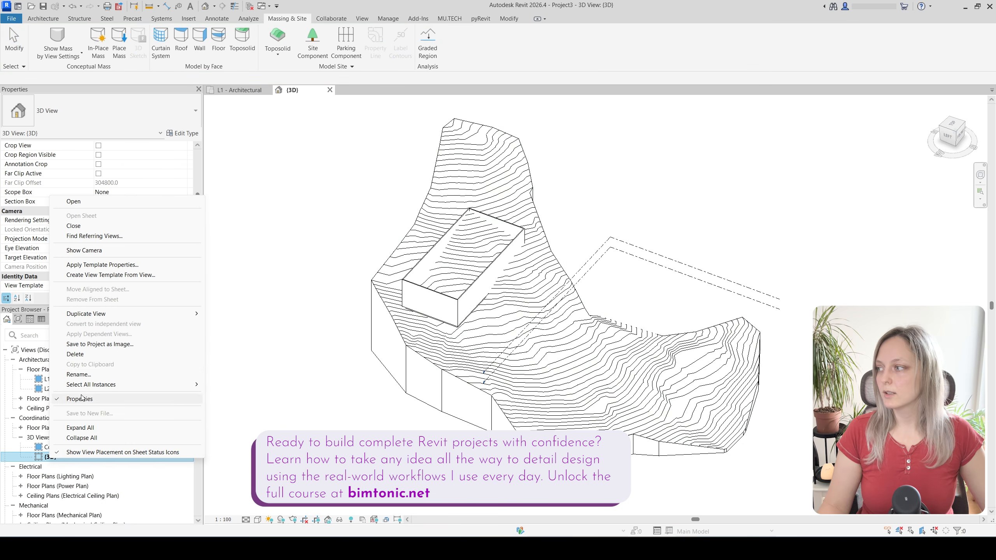
pyautogui.click(79, 374)
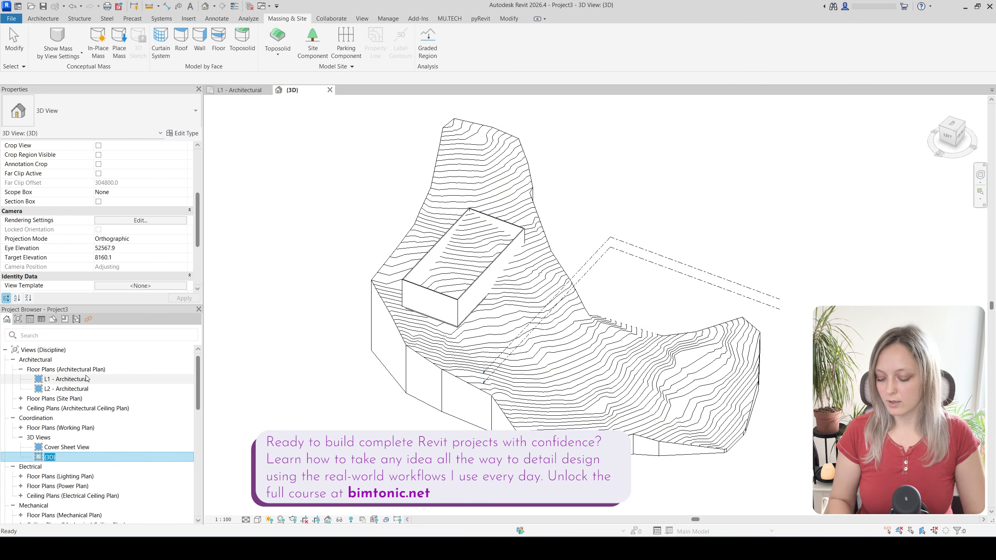
pyautogui.write('Exist')
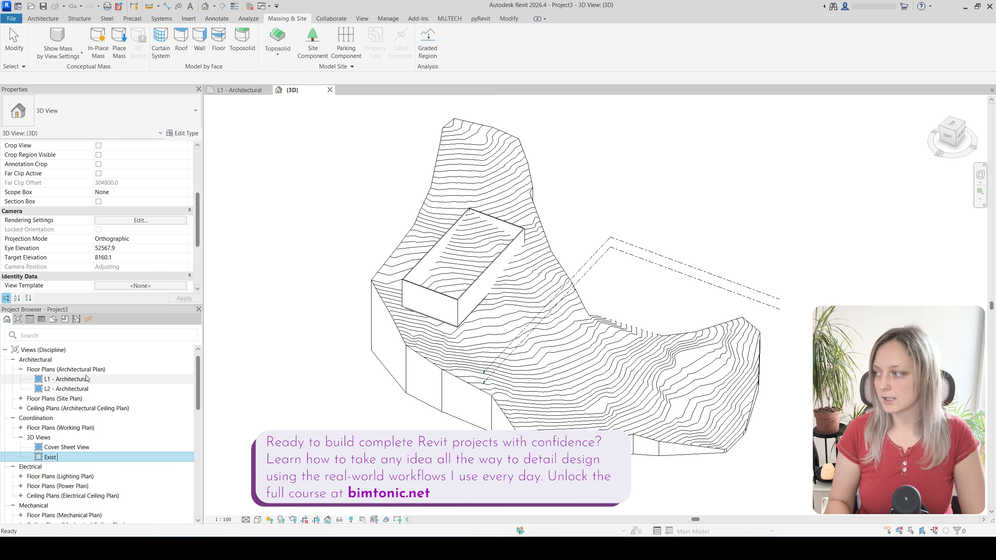
pyautogui.write('ing Terrain')
pyautogui.press('Return')
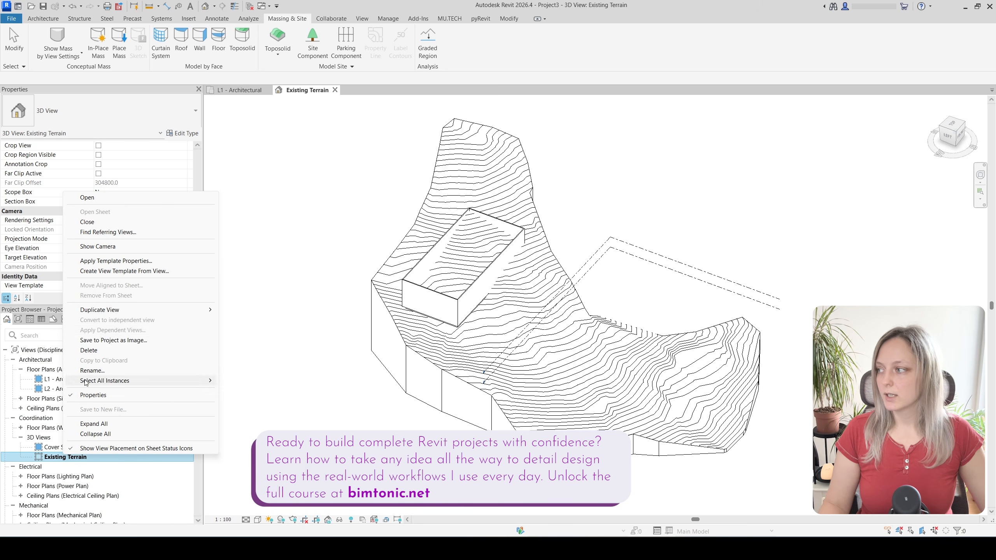
# - Duplicate the Existing Terrain view and rename the copy as New Terrain
pyautogui.rightClick(63, 457)
pyautogui.moveTo(207, 310)
pyautogui.click(255, 320)
pyautogui.rightClick(67, 467)
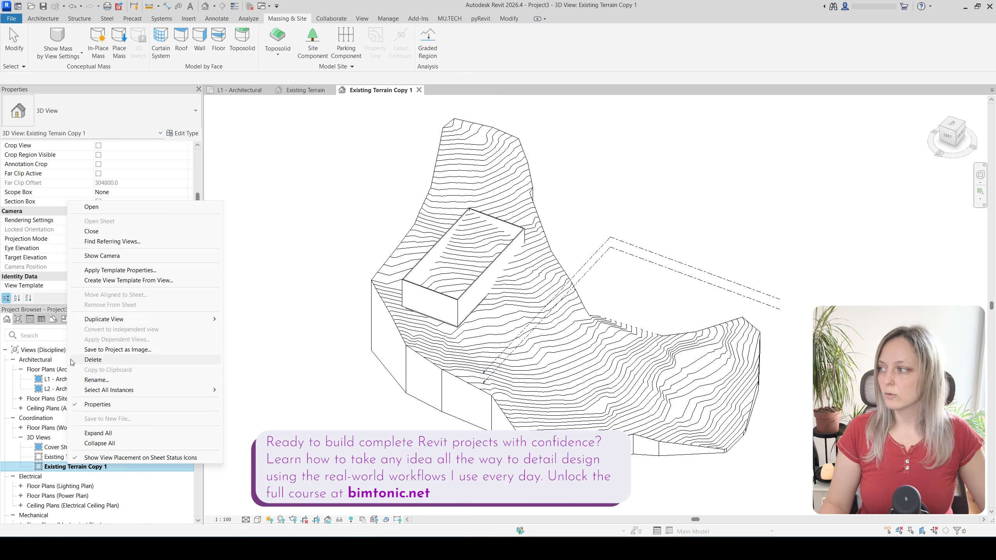
pyautogui.click(93, 381)
pyautogui.write('New Terrain')
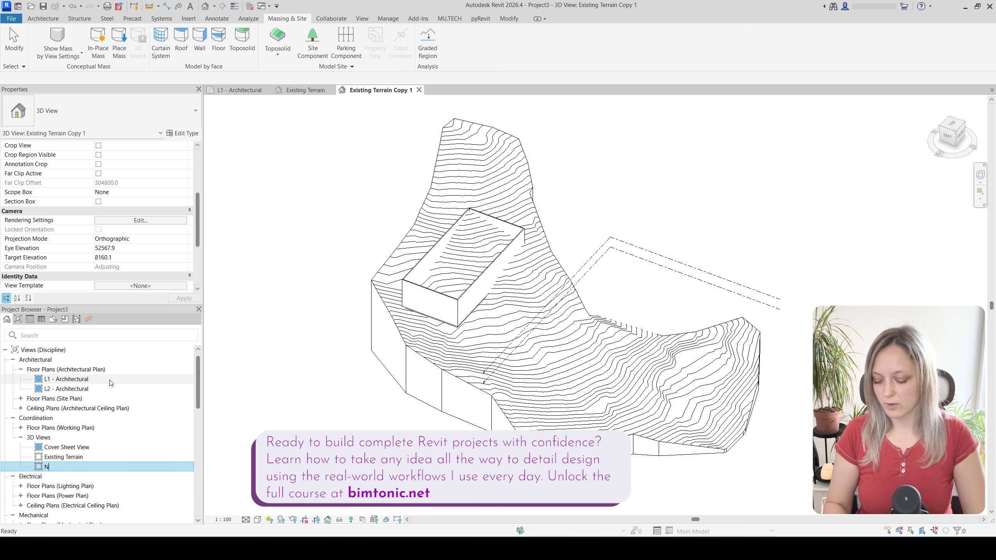
pyautogui.press('Return')
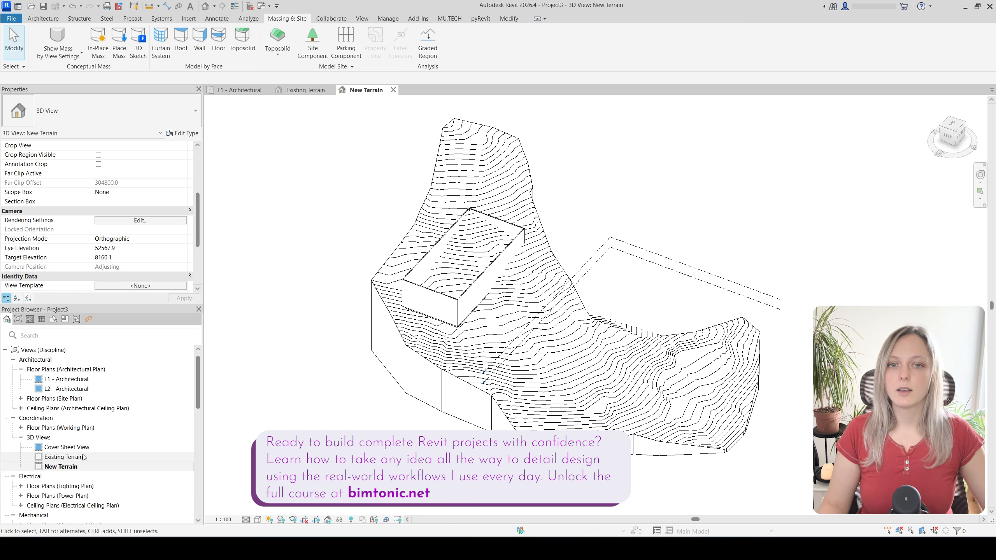
# - Open the Existing Terrain view and set its phase to Existing
pyautogui.doubleClick(83, 458)
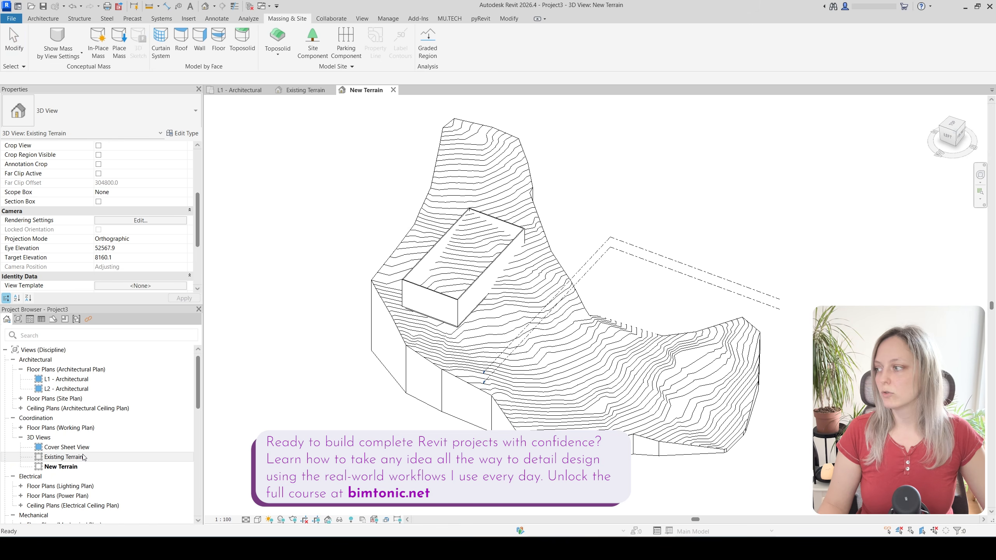
pyautogui.scroll(-3, 104, 228)
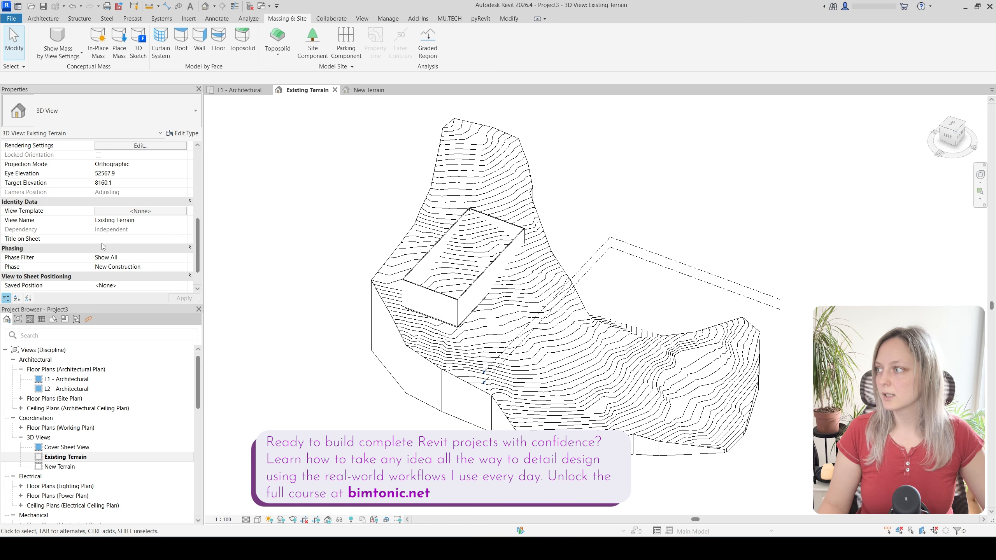
pyautogui.scroll(-1, 103, 247)
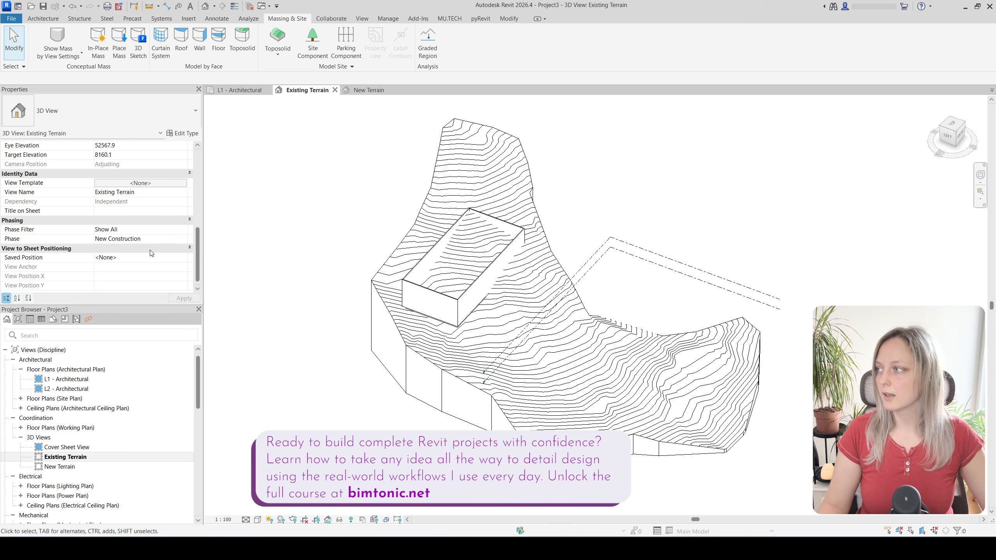
pyautogui.click(179, 240)
pyautogui.click(109, 249)
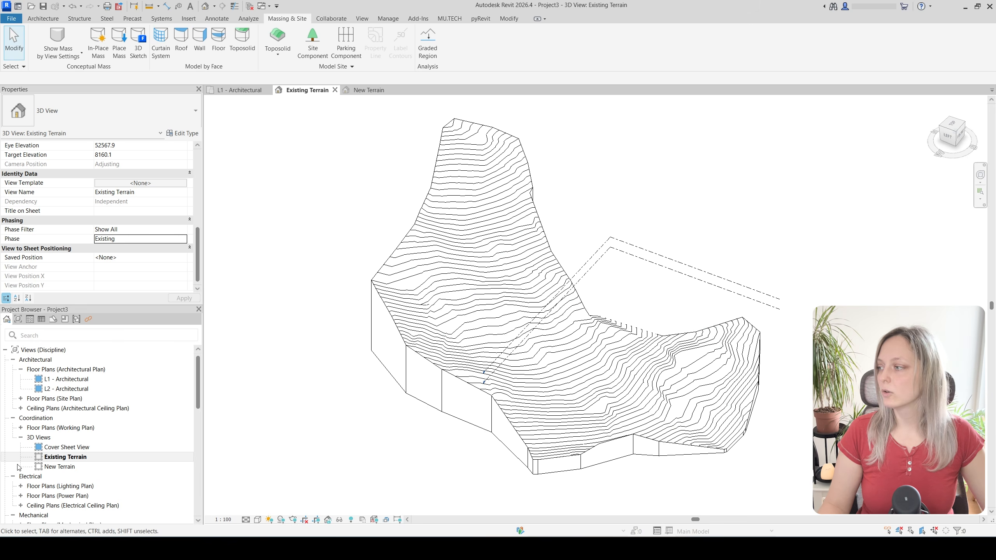
# - Open the New Terrain view and set its phase to New Construction and its phase filter to Show New
pyautogui.doubleClick(30, 466)
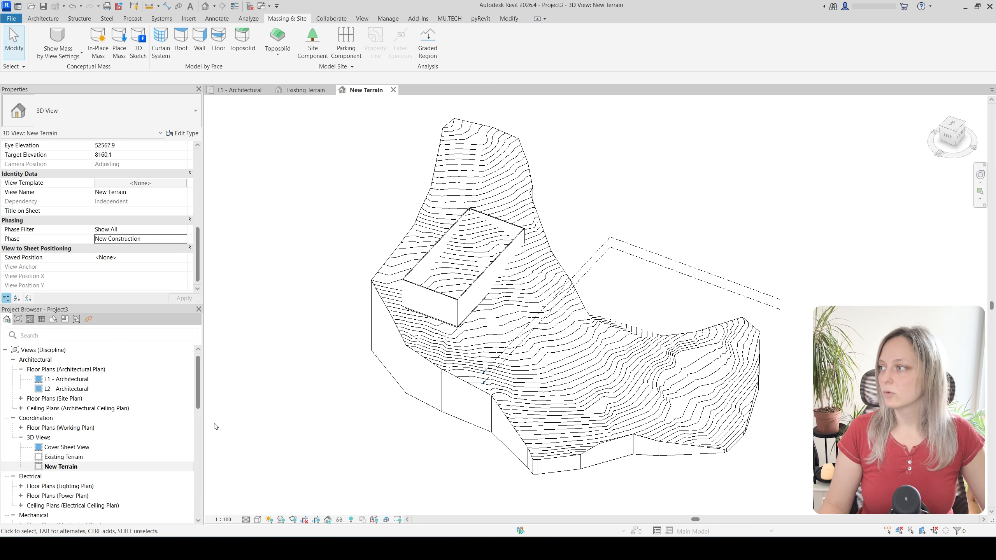
pyautogui.click(185, 239)
pyautogui.click(120, 256)
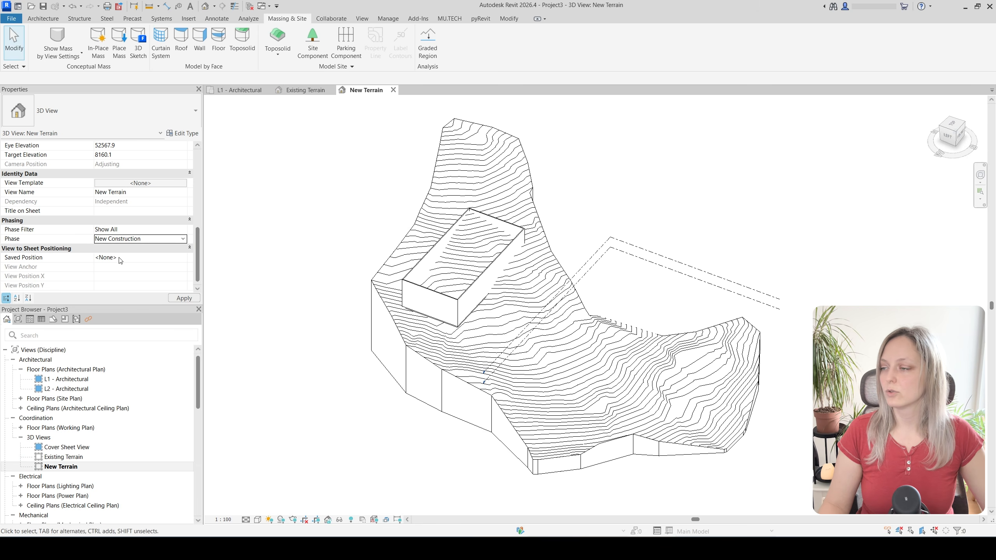
pyautogui.scroll(-1, 184, 231)
pyautogui.click(183, 220)
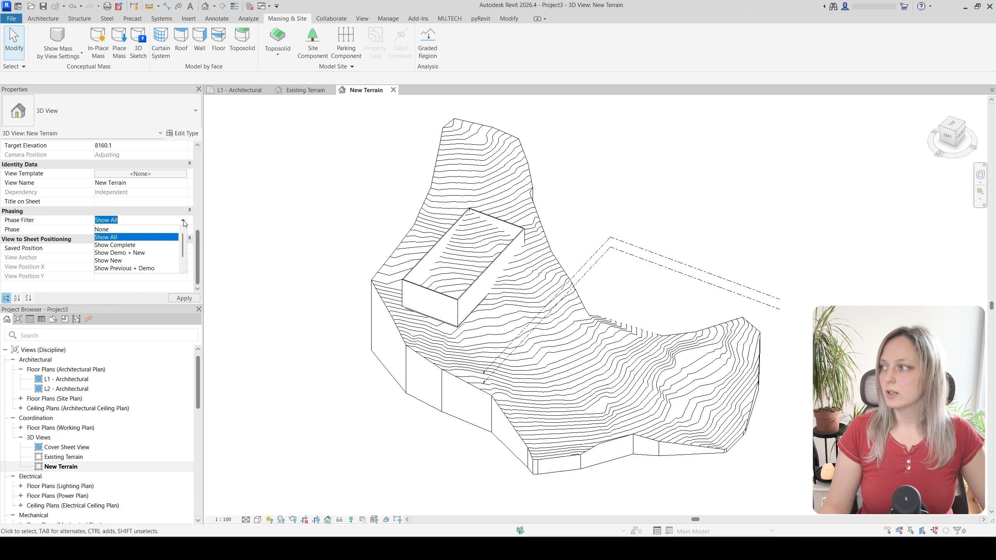
pyautogui.scroll(-1, 113, 252)
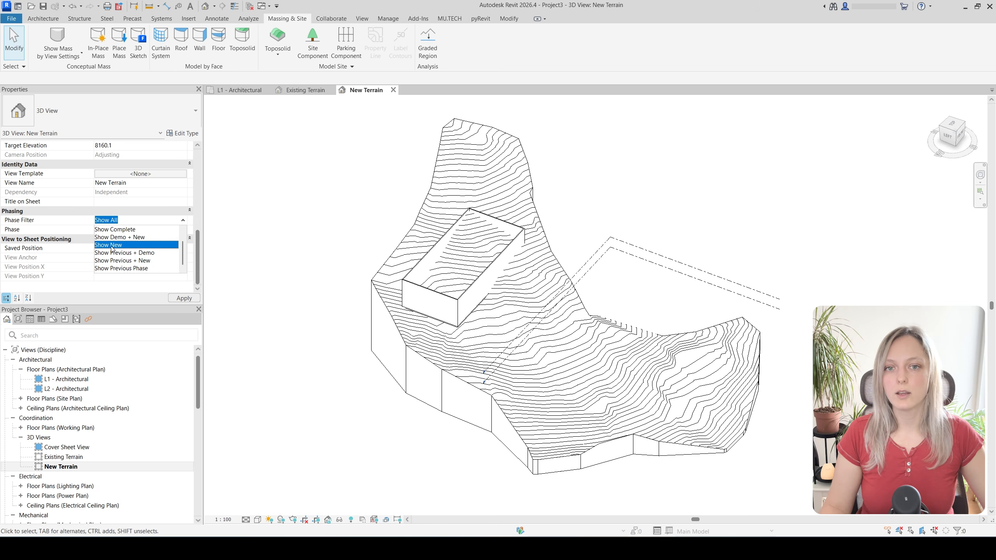
pyautogui.click(112, 245)
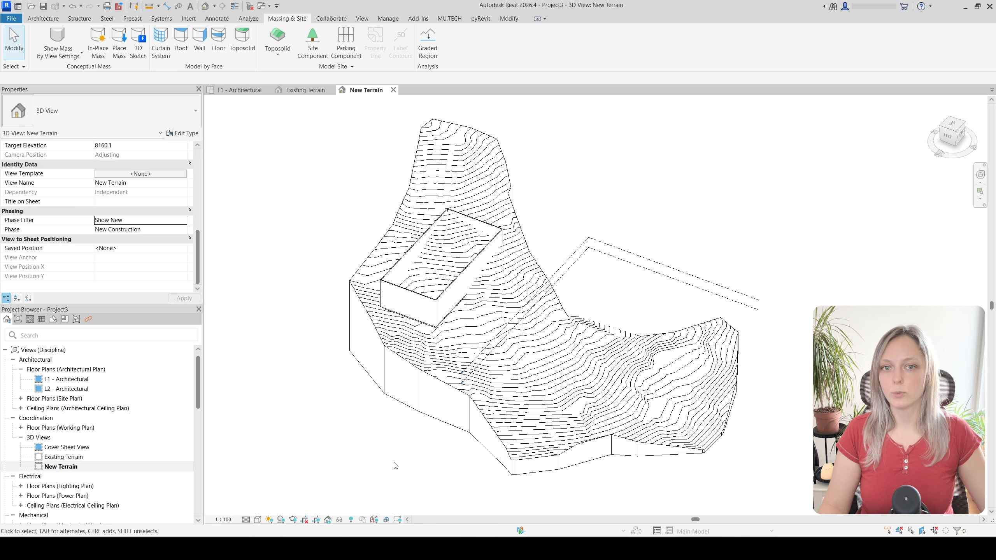
# - Temporarily hide the toposolid in the New Terrain view to check for the original beneath it, and restore it
pyautogui.click(443, 422)
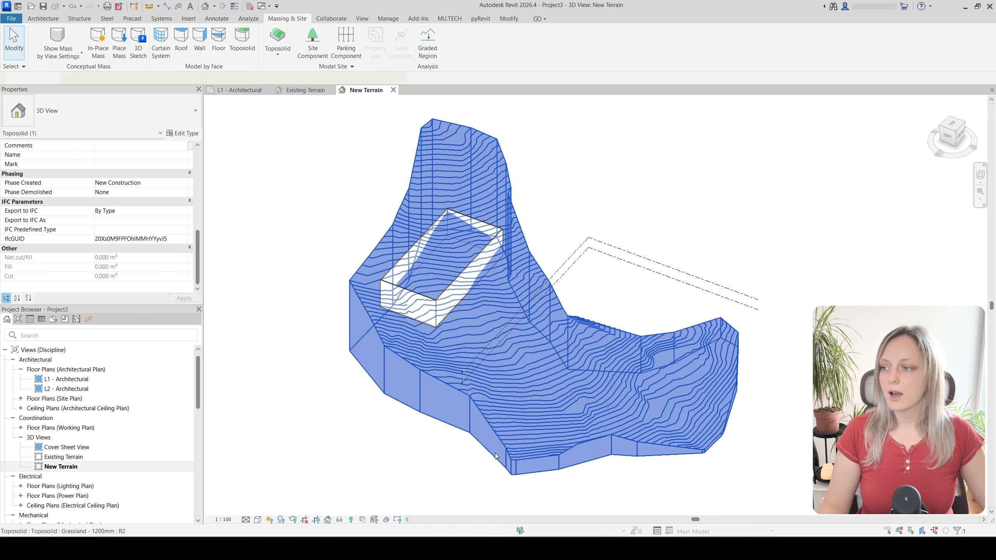
pyautogui.press('h')
pyautogui.press('h')
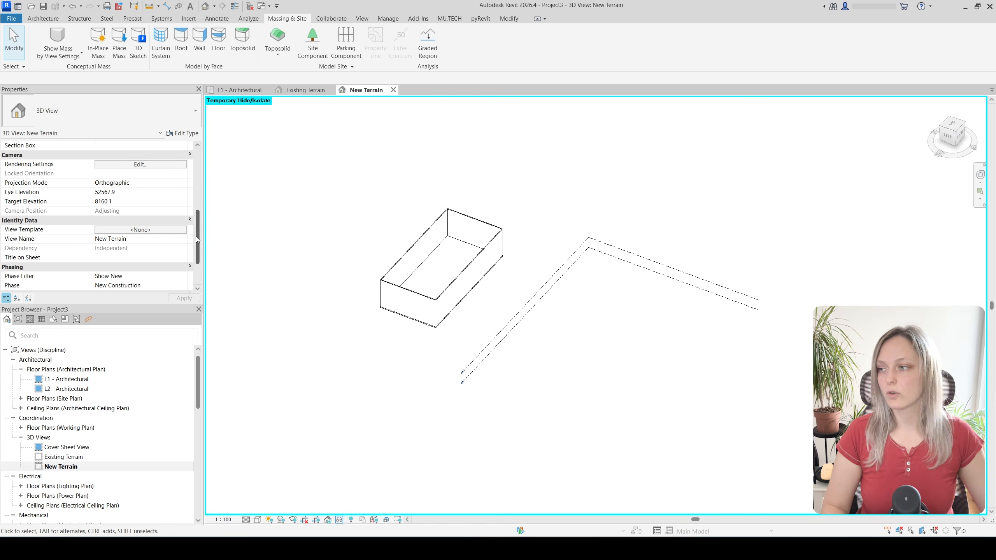
pyautogui.press('h')
pyautogui.press('r')
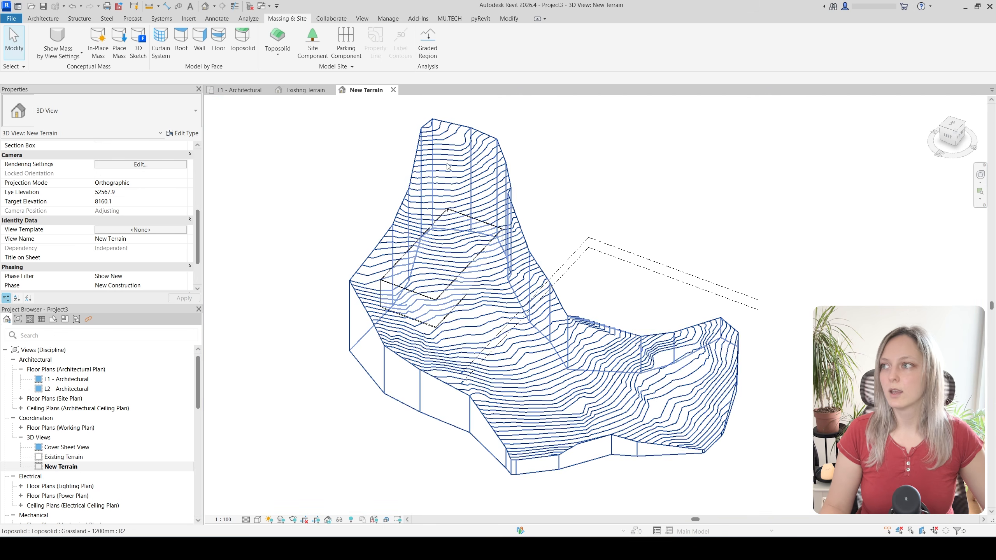
# - Excavate the new toposolid using the building's floor
pyautogui.click(459, 155)
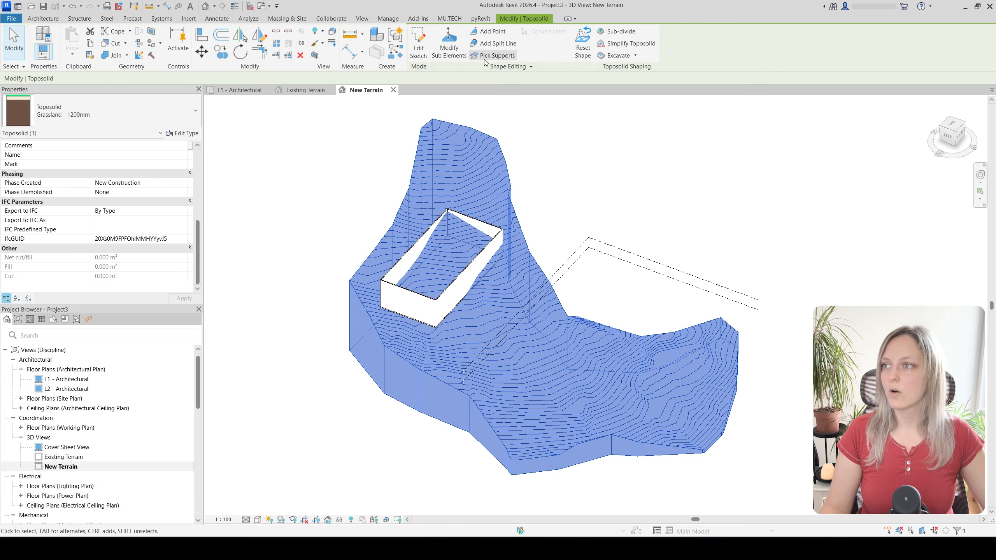
pyautogui.click(618, 56)
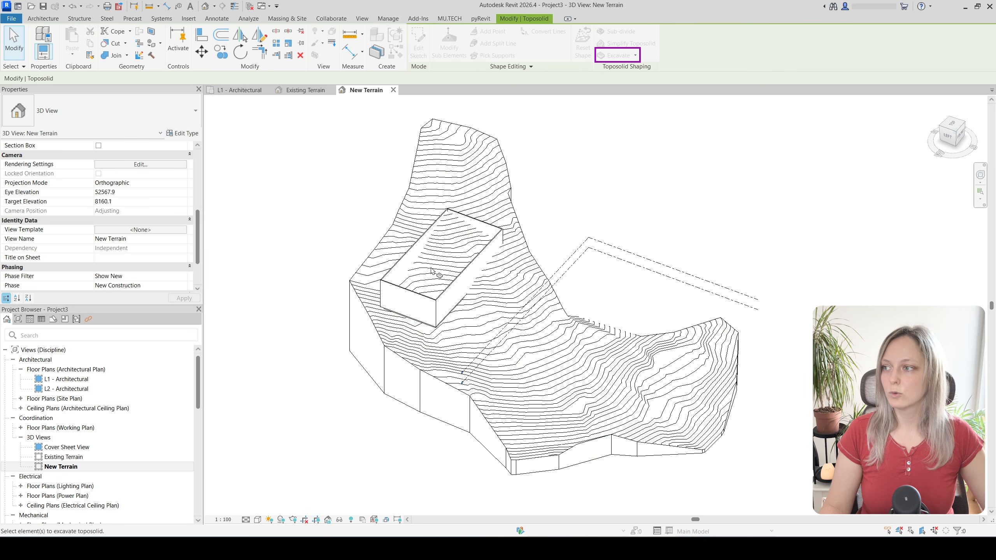
pyautogui.click(454, 237)
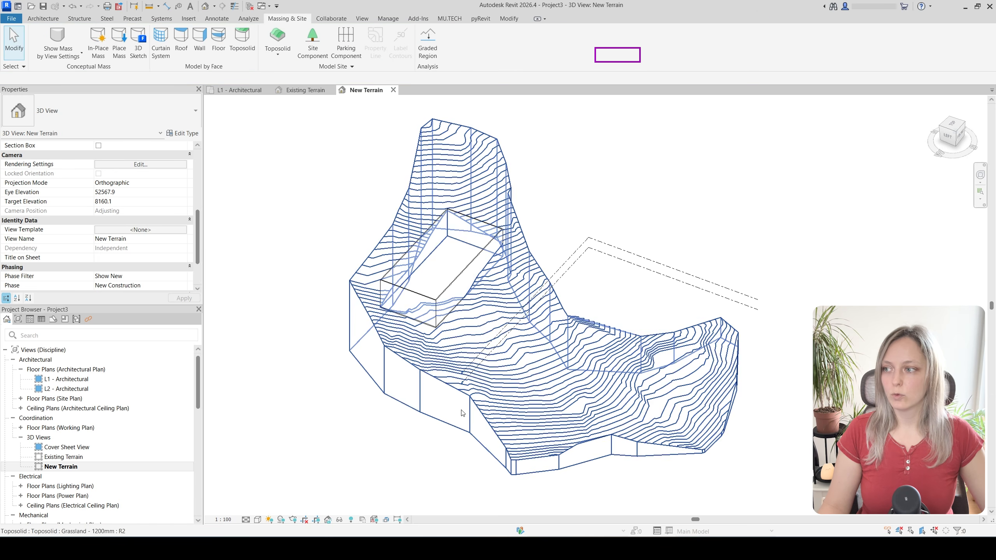
# - Compare the Existing Terrain view with the New Terrain view, and set New Terrain's phase filter to Show Demo + New
pyautogui.doubleClick(76, 456)
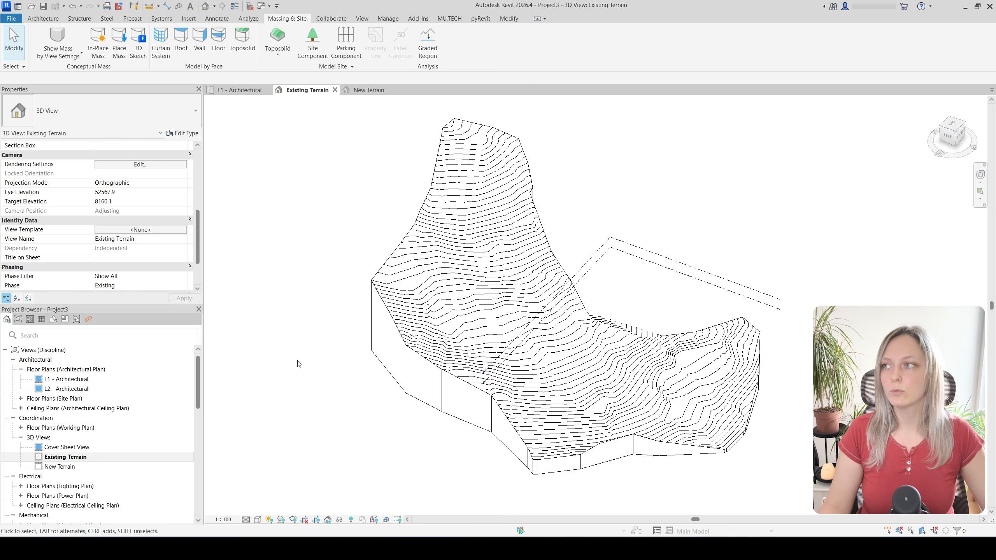
pyautogui.click(369, 90)
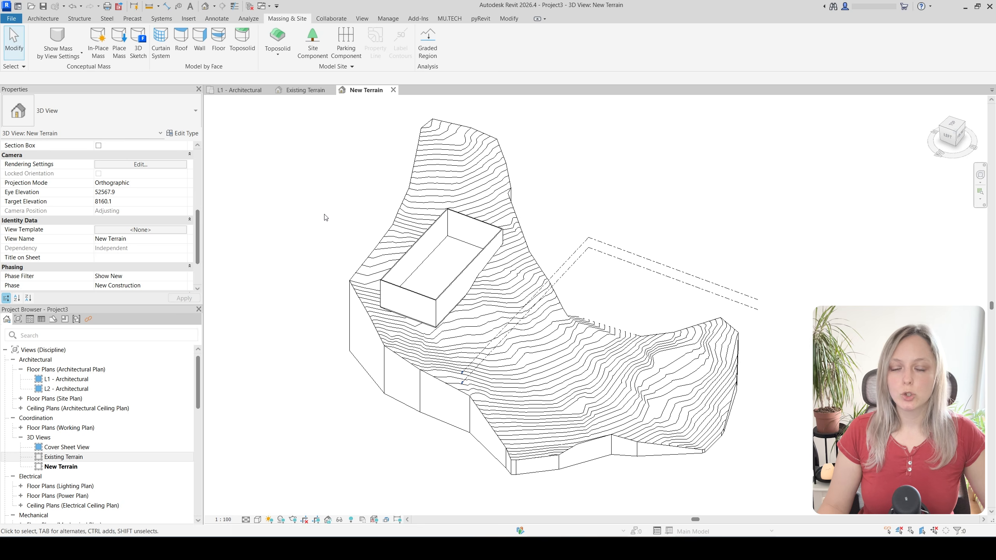
pyautogui.scroll(-3, 169, 255)
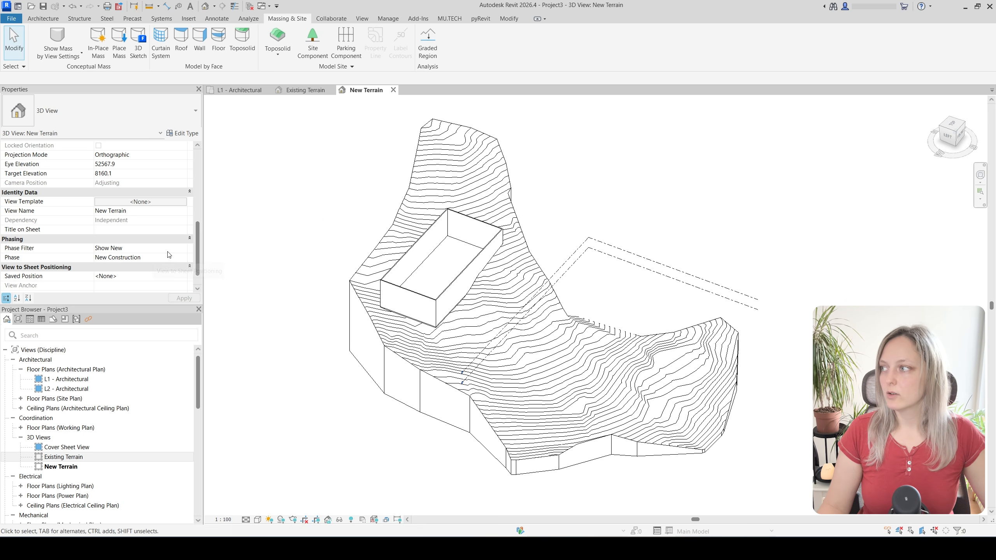
pyautogui.click(186, 249)
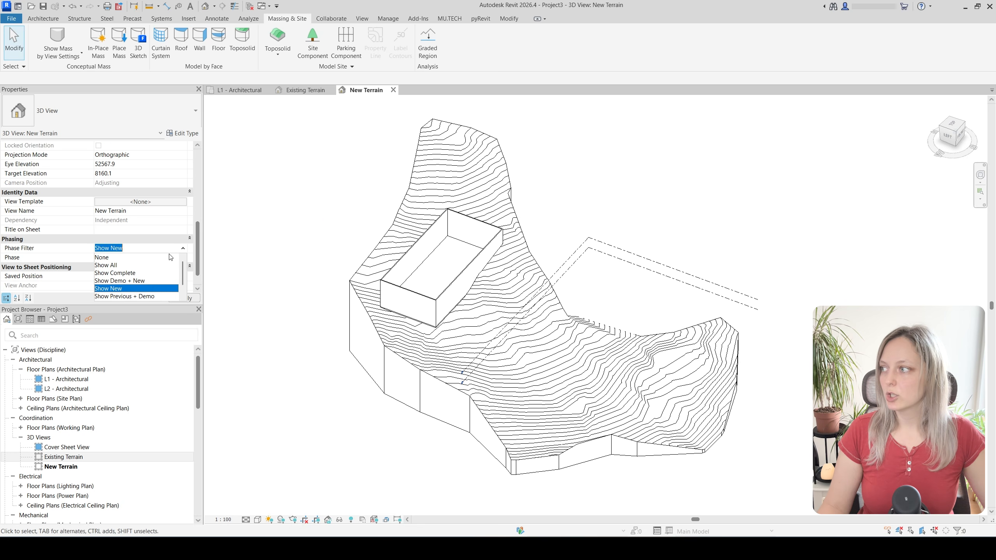
pyautogui.click(134, 281)
pyautogui.scroll(2, 383, 283)
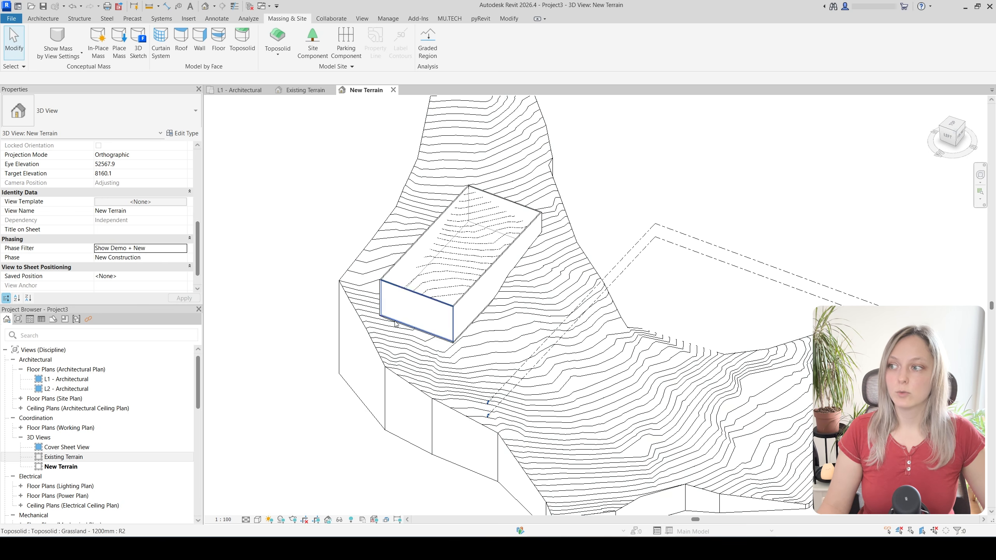
pyautogui.scroll(3, 343, 352)
pyautogui.moveTo(308, 342); pyautogui.dragTo(263, 435, button='middle')
pyautogui.scroll(1, 280, 258)
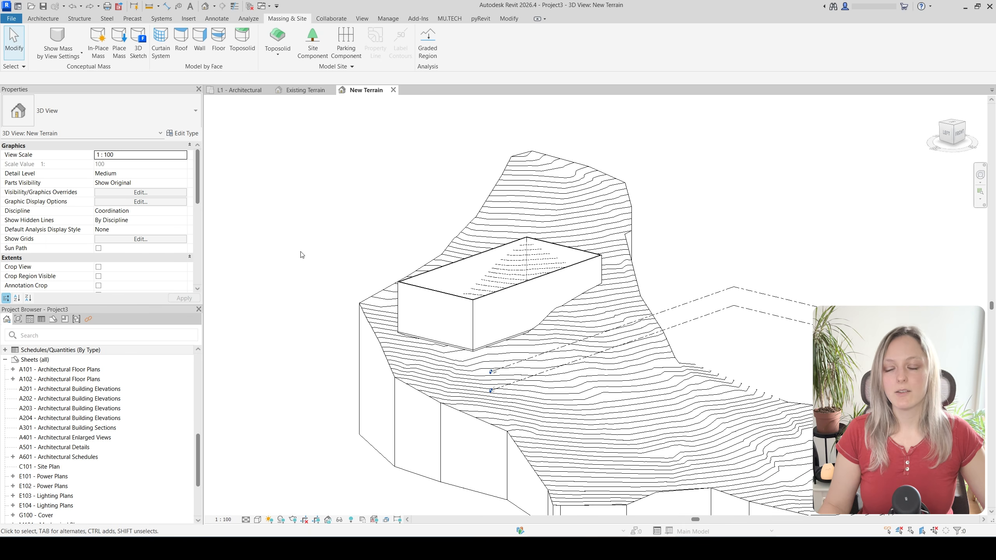
# - Create a new schedule for the Toposolid category in the New Construction phase, named Excavation Schedule
pyautogui.rightClick(74, 350)
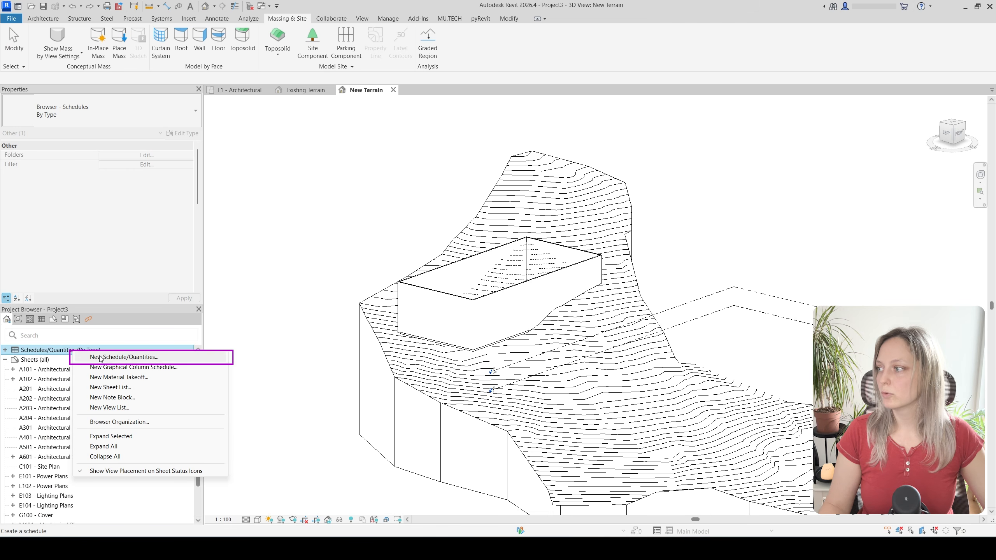
pyautogui.click(112, 359)
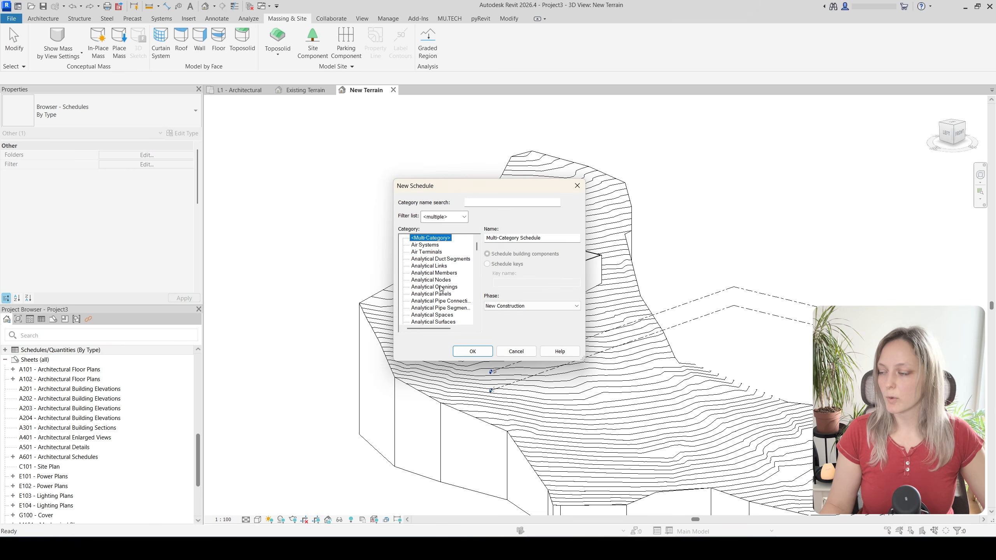
pyautogui.click(441, 288)
pyautogui.press('t')
pyautogui.press('t')
pyautogui.press('t')
pyautogui.press('t')
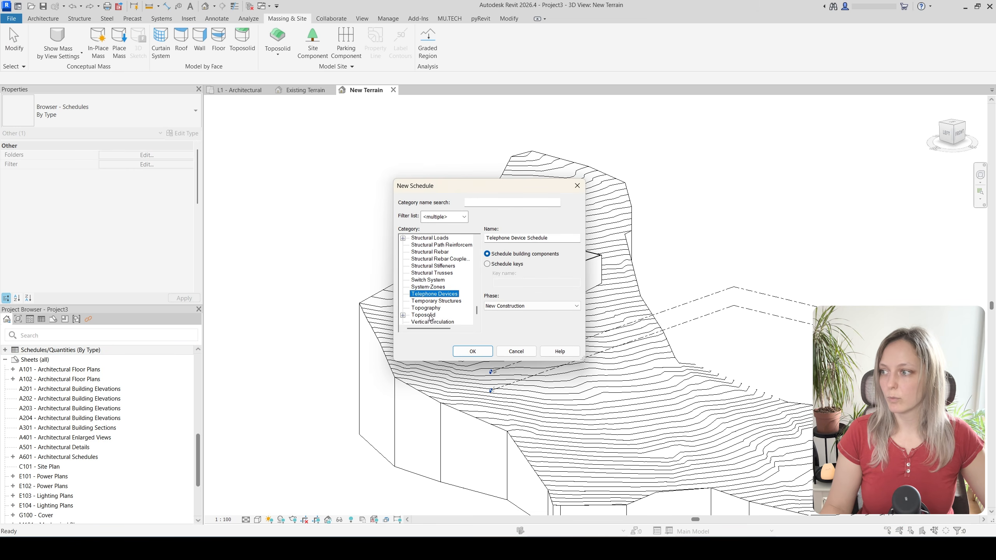
pyautogui.press('Tab')
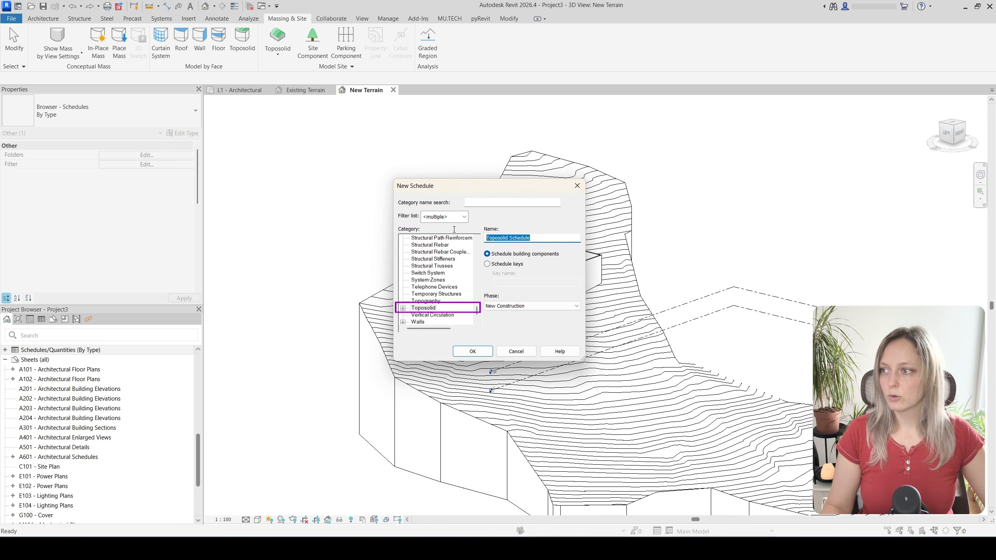
pyautogui.write('Excavation Sched')
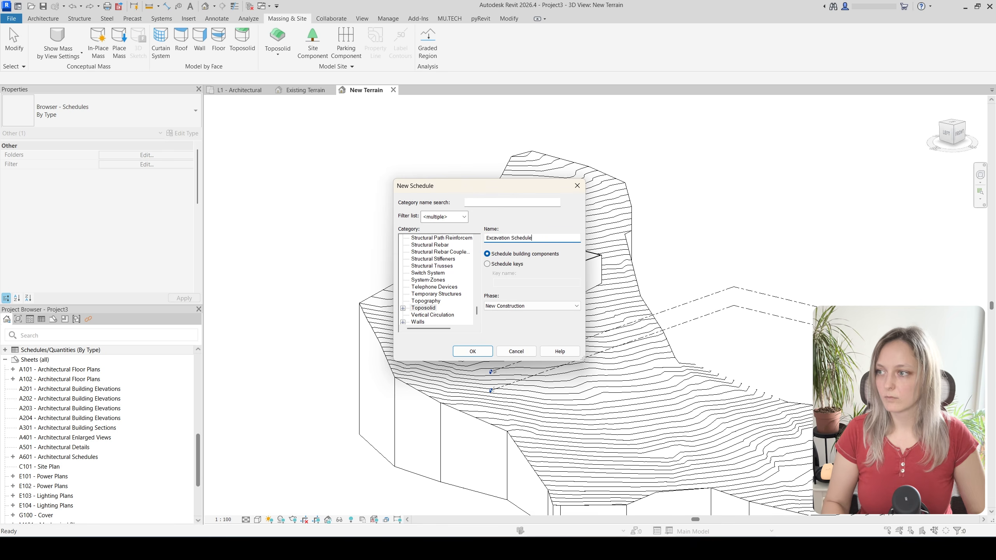
pyautogui.click(470, 355)
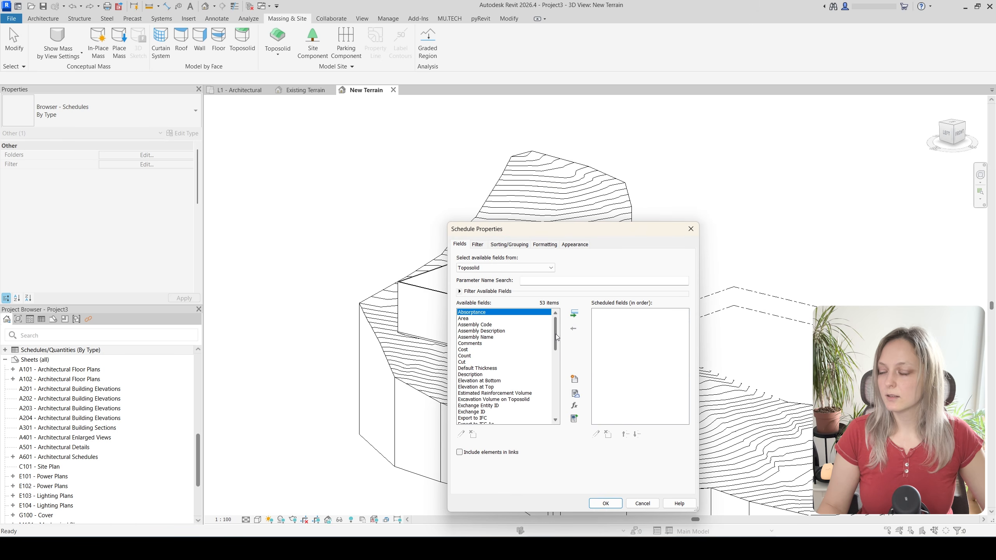
# - Add the Name and Cut fields to the Excavation Schedule
pyautogui.moveTo(557, 338); pyautogui.dragTo(553, 375)
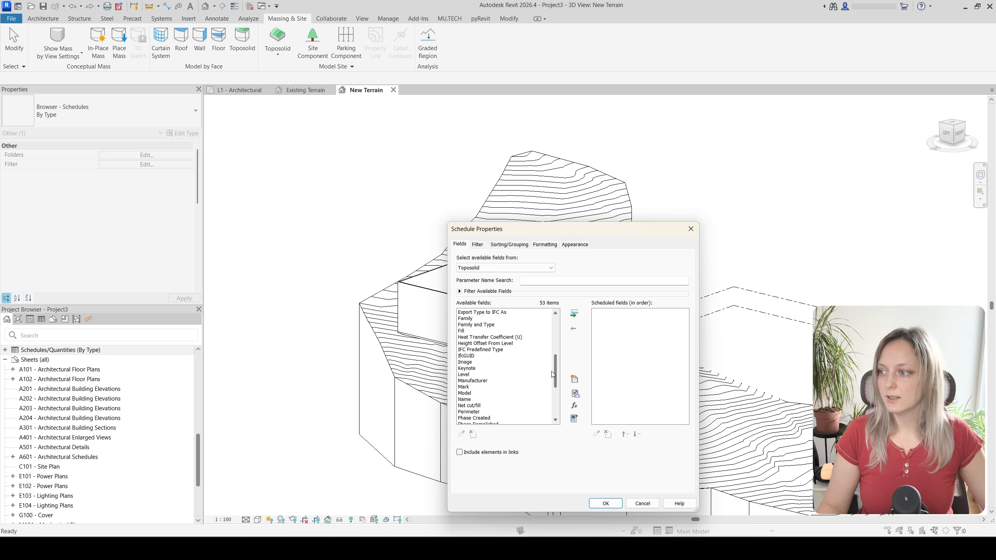
pyautogui.click(476, 400)
pyautogui.click(575, 313)
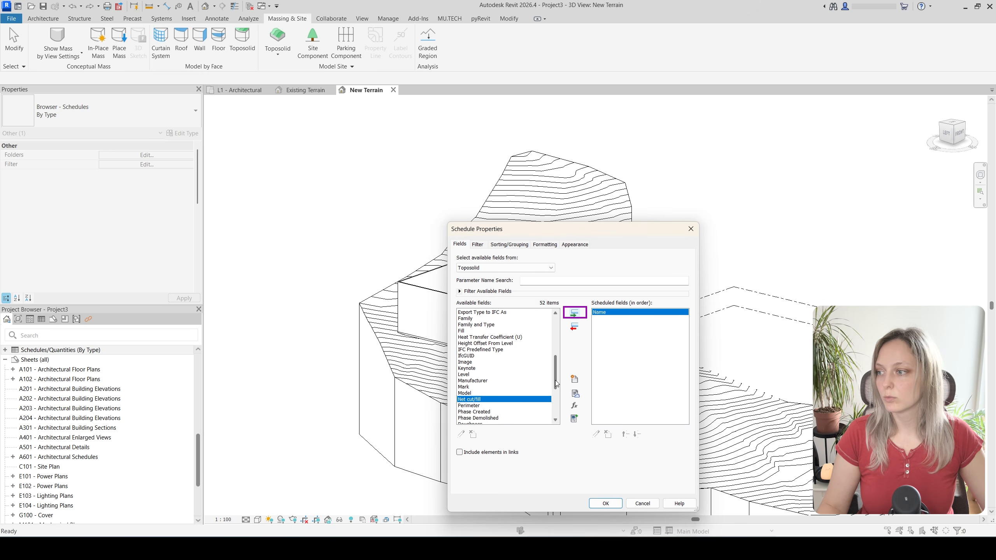
pyautogui.scroll(6, 478, 397)
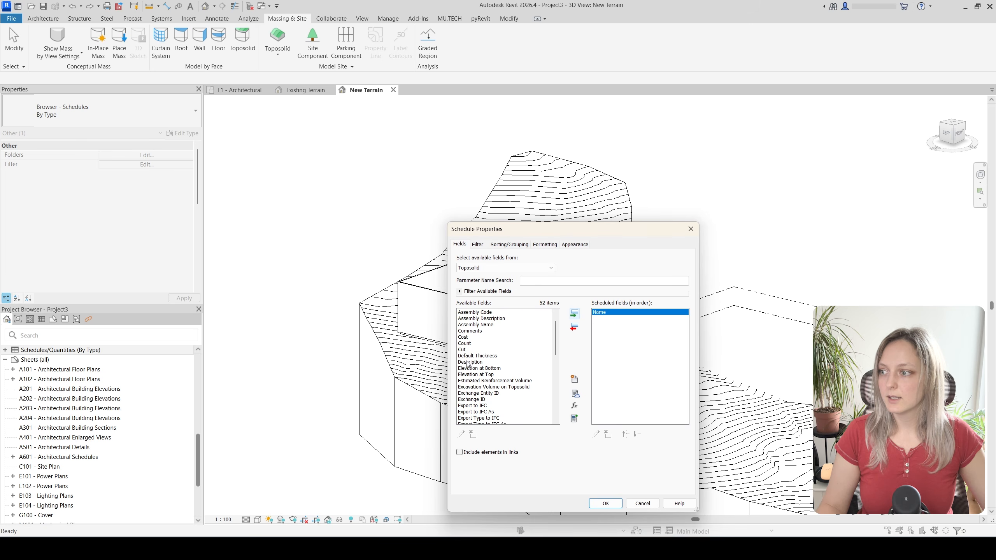
pyautogui.click(470, 356)
pyautogui.click(465, 350)
pyautogui.click(575, 314)
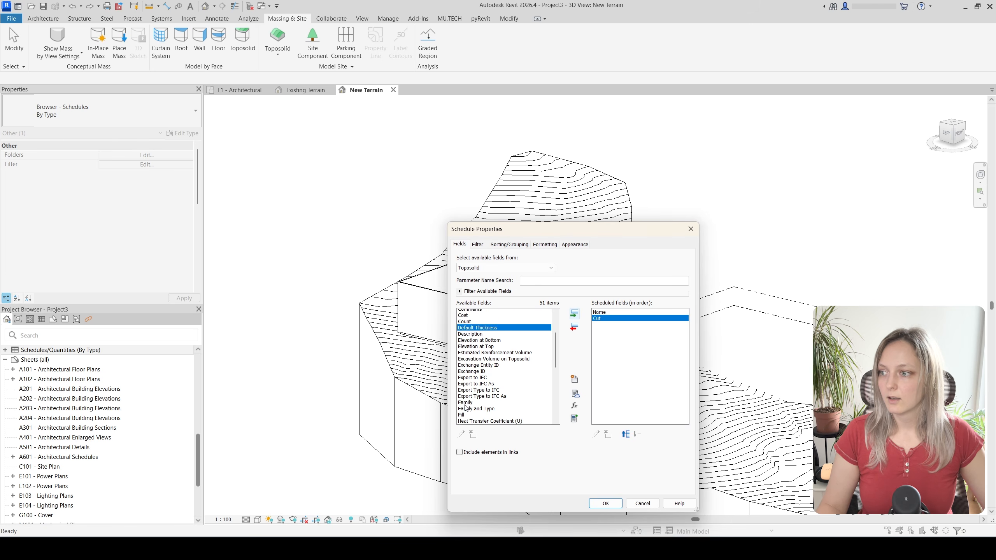
# - Add the Fill and Net cut/fill fields after Cut and generate the schedule
pyautogui.scroll(-2, 466, 408)
pyautogui.click(465, 388)
pyautogui.click(463, 381)
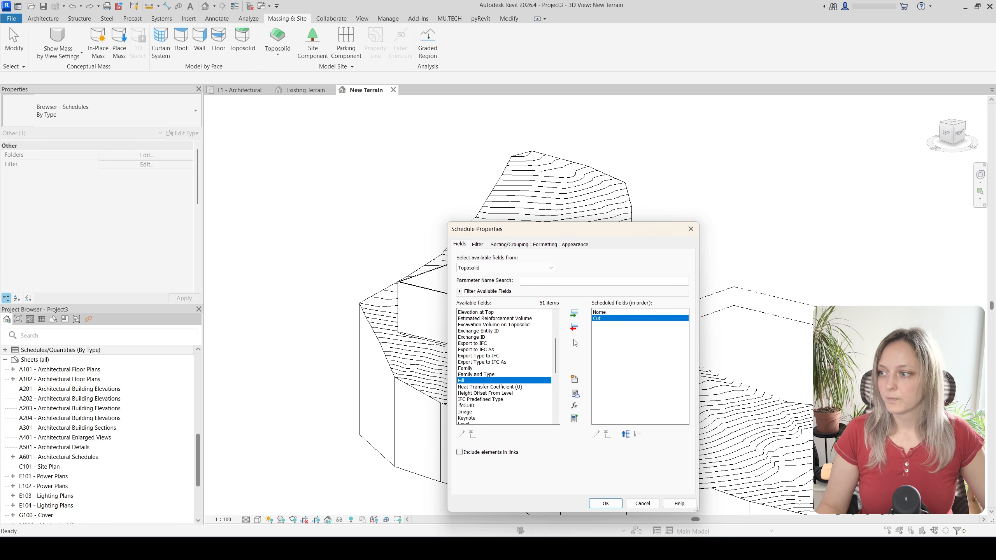
pyautogui.click(575, 314)
pyautogui.click(471, 399)
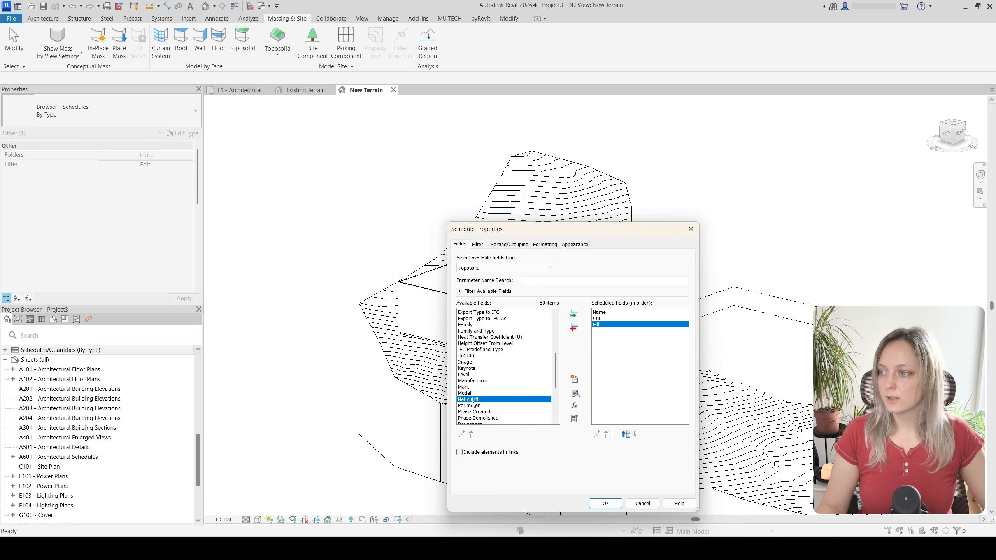
pyautogui.click(575, 314)
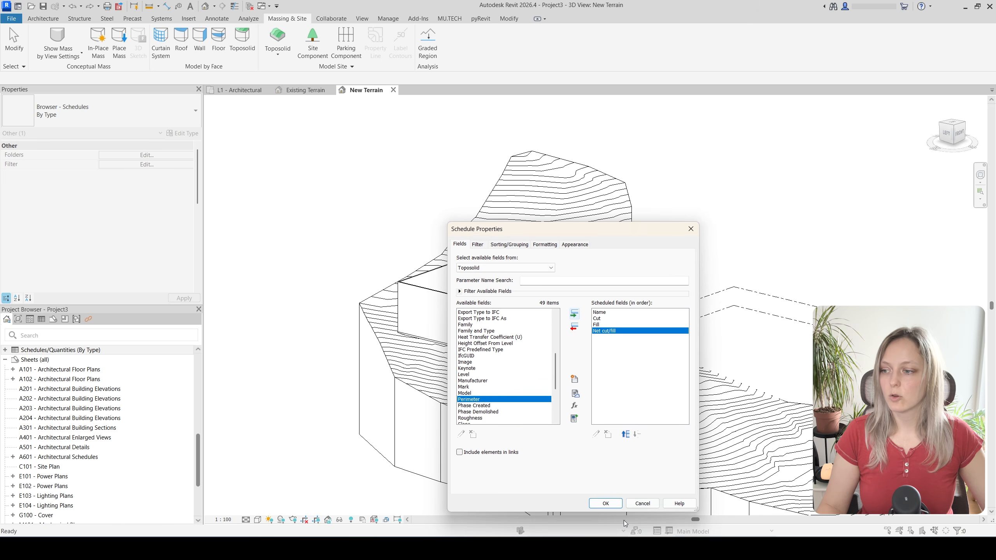
pyautogui.click(605, 504)
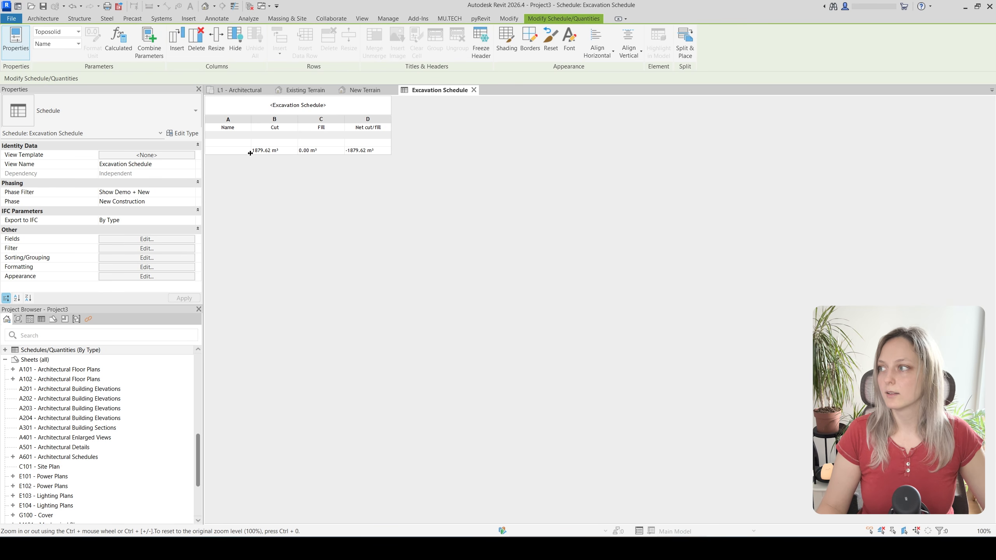
# - Name the toposolid without cut values Old Topo and the excavated one New Topo in the schedule's Name column
pyautogui.click(234, 143)
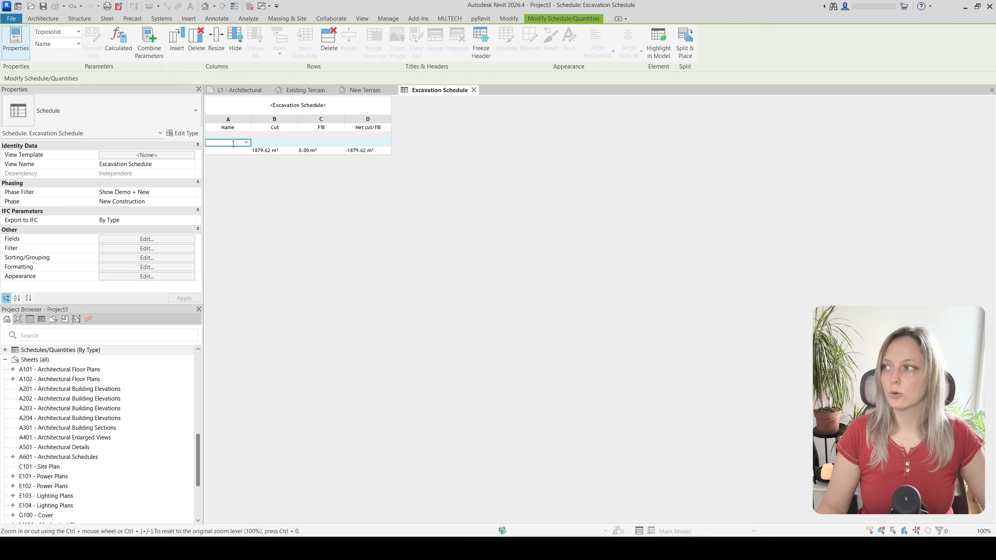
pyautogui.click(234, 149)
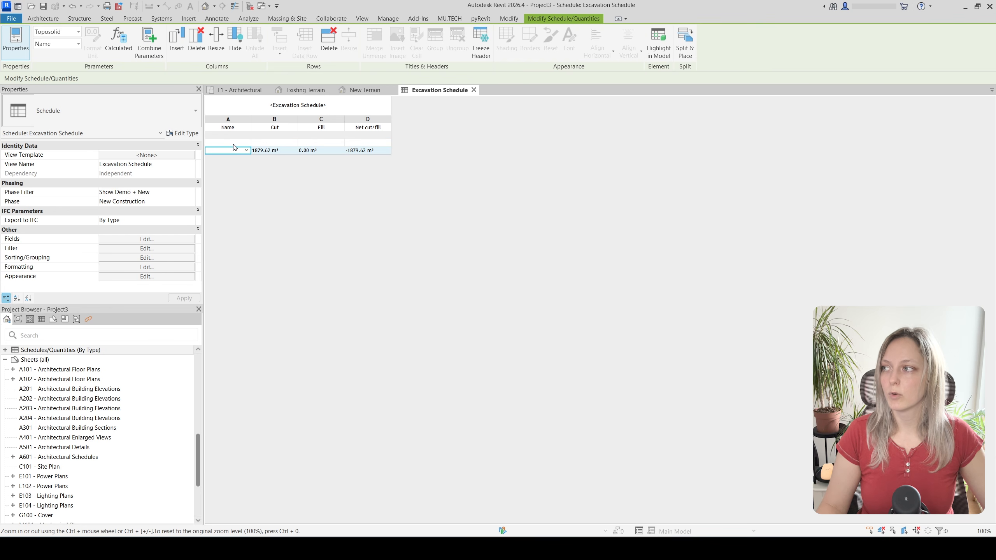
pyautogui.click(234, 144)
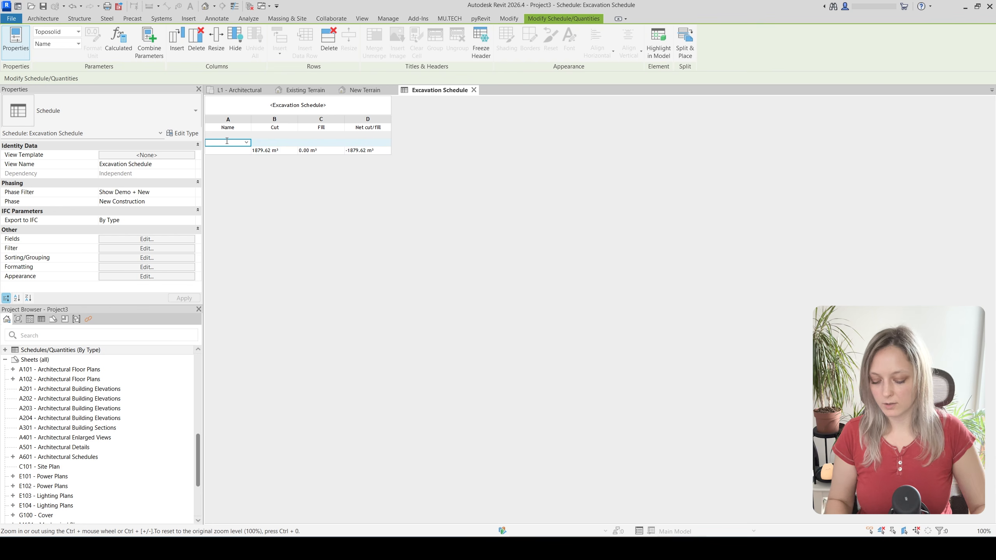
pyautogui.write('Old To')
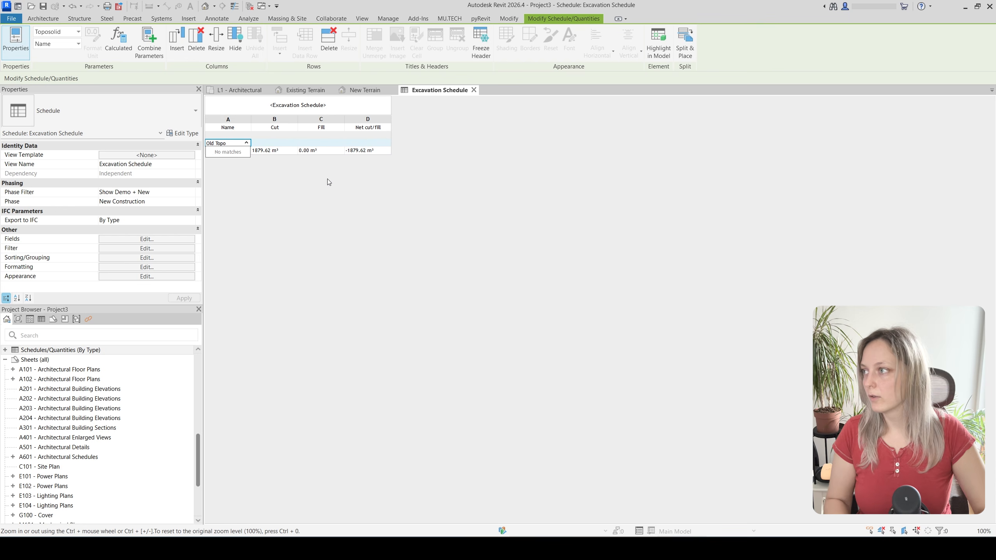
pyautogui.write('po')
pyautogui.click(233, 153)
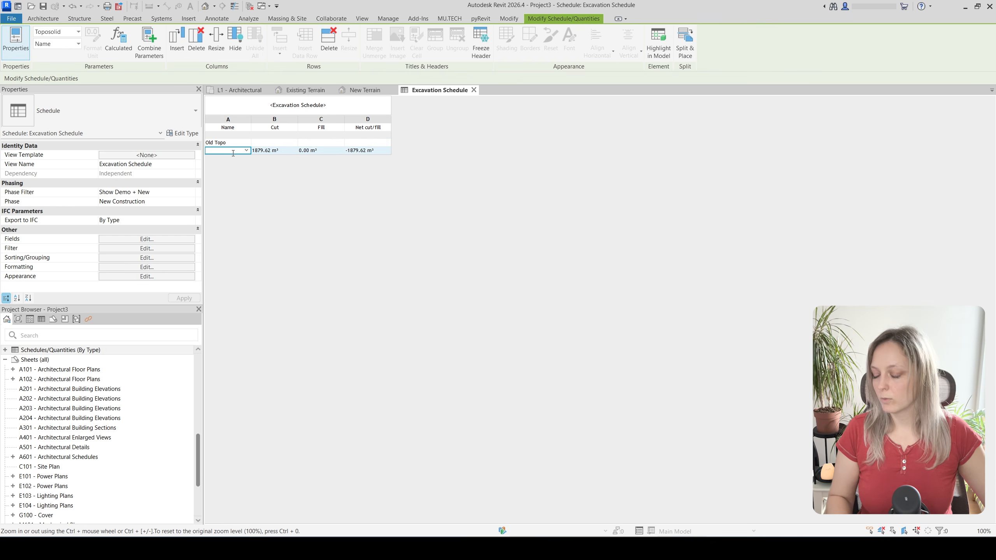
pyautogui.write('New Topo')
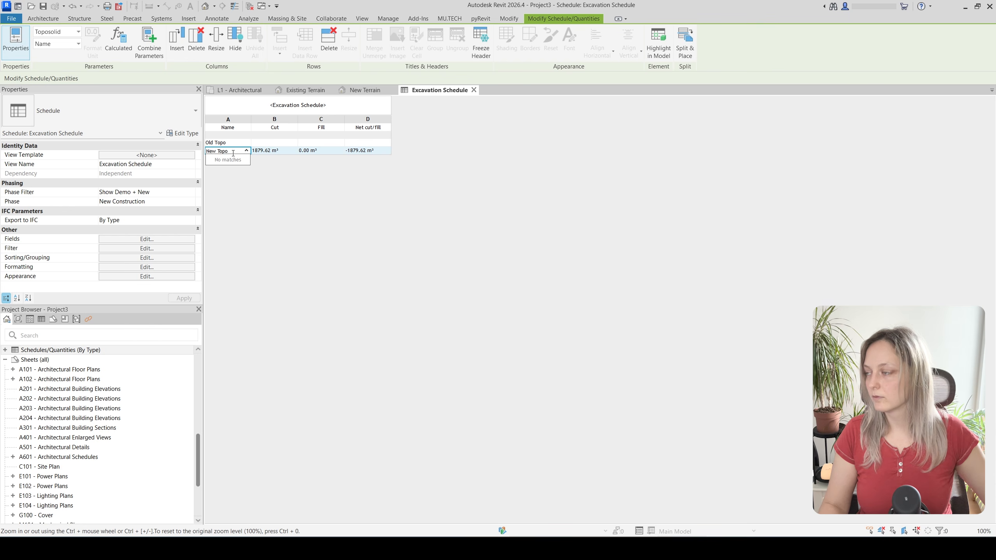
pyautogui.click(431, 205)
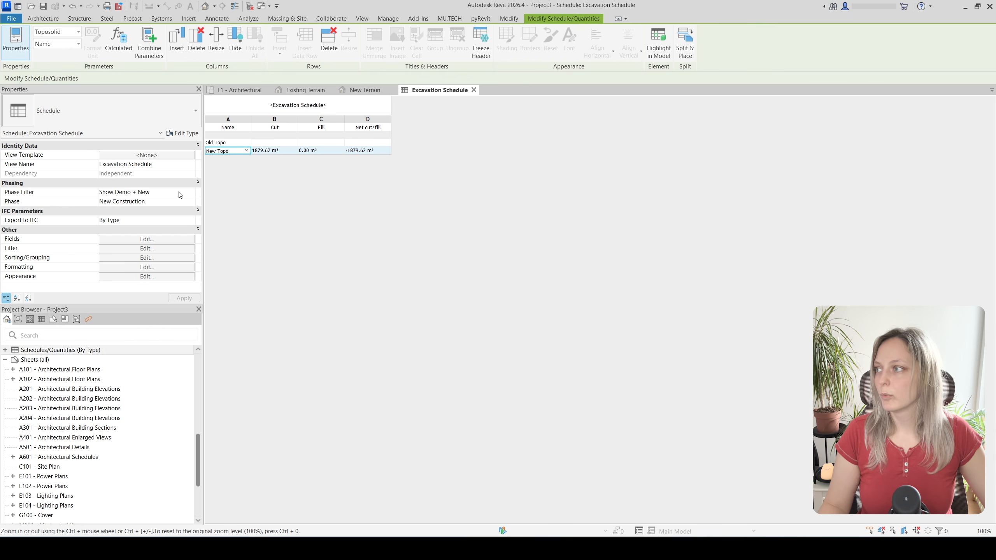
# - Filter the Excavation Schedule so that Name equals New Topo
pyautogui.click(135, 250)
pyautogui.click(536, 260)
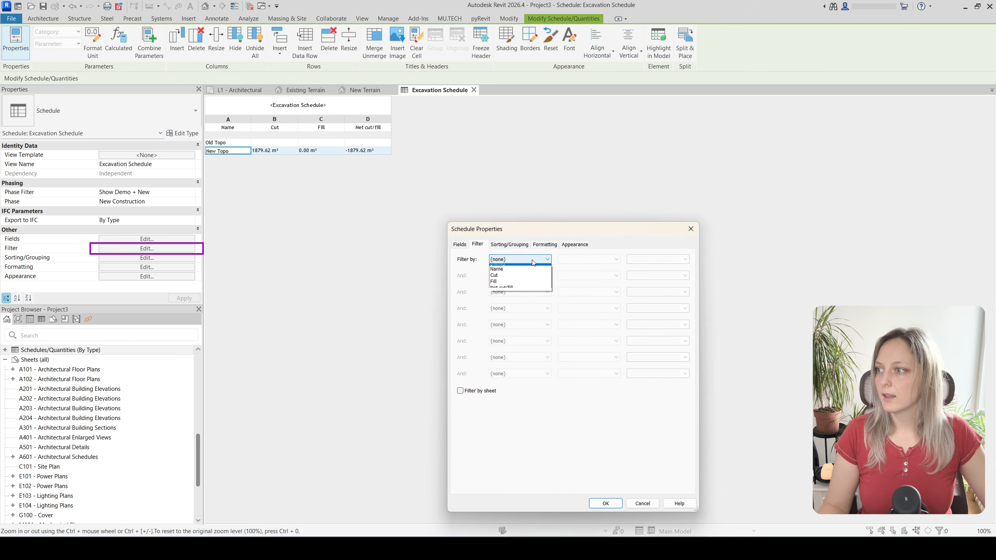
pyautogui.click(509, 268)
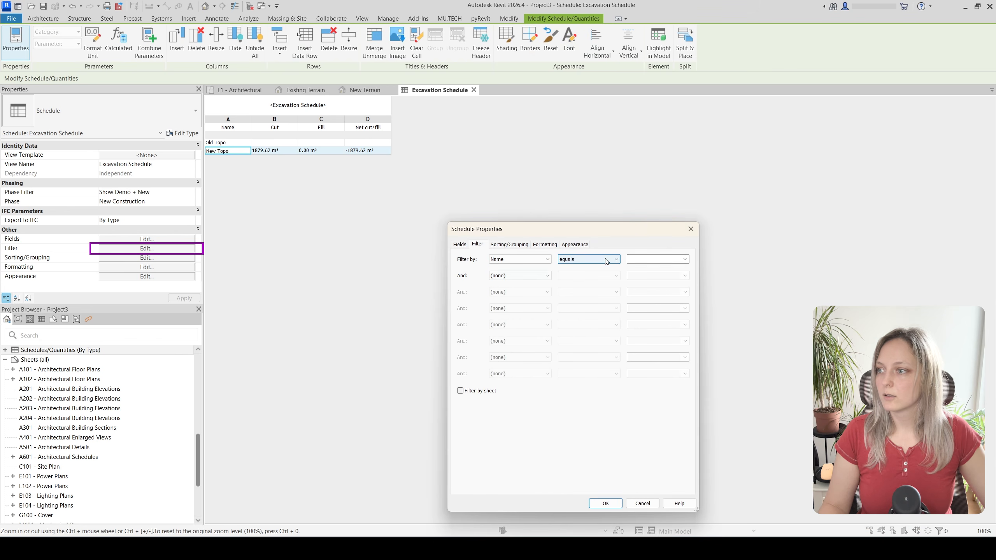
pyautogui.click(686, 259)
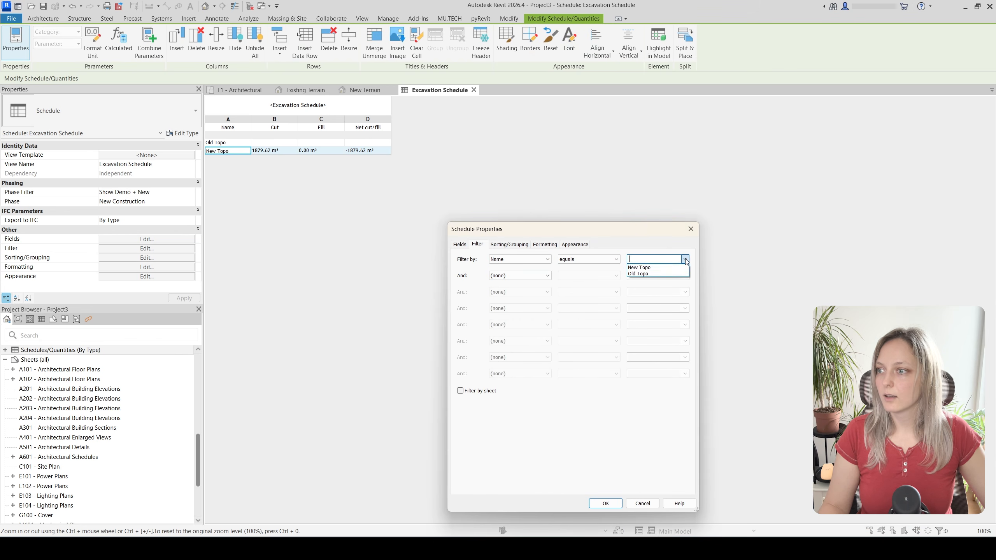
pyautogui.click(644, 270)
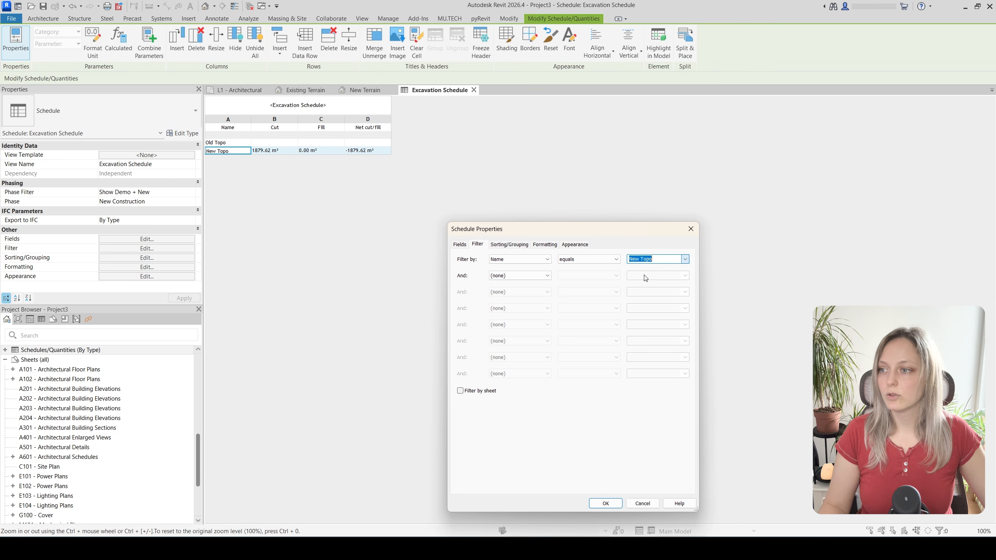
pyautogui.click(593, 504)
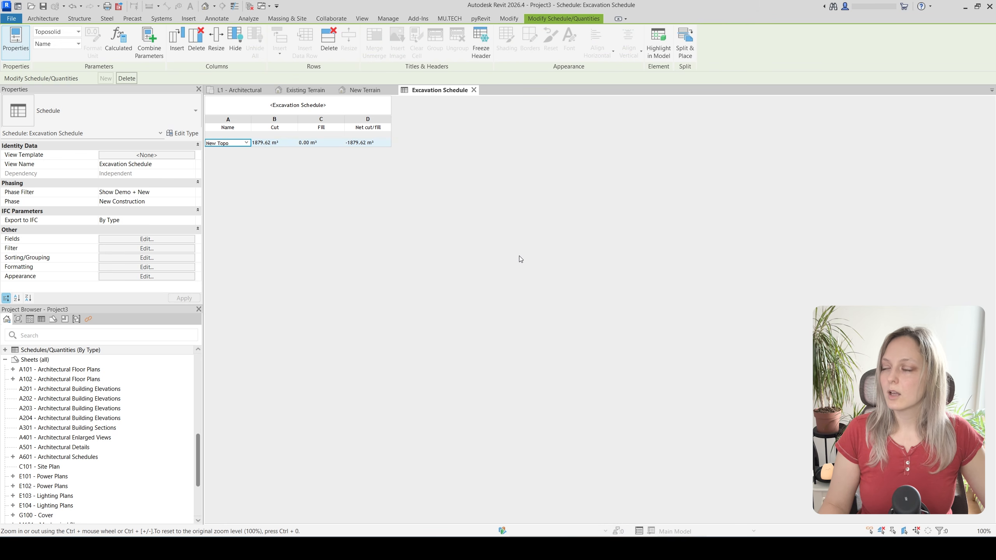
# - Check the cut and fill volumes of New Topo in the schedule and return to the New Terrain view
pyautogui.click(282, 145)
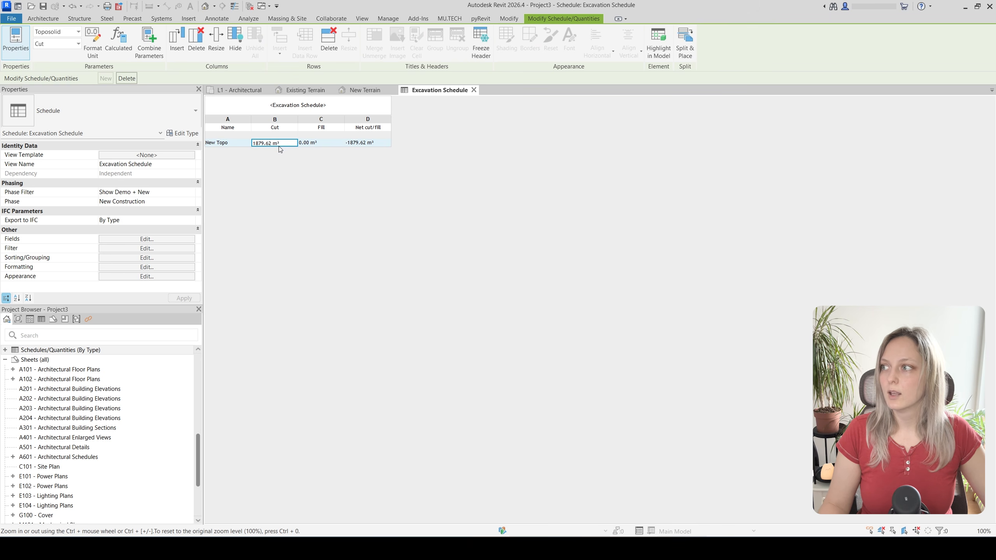
pyautogui.click(332, 145)
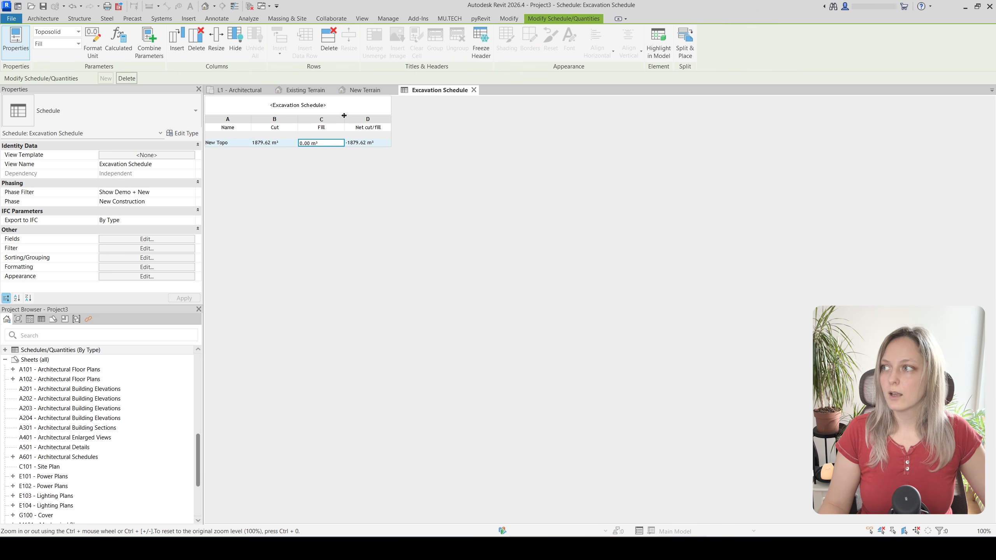
pyautogui.click(359, 91)
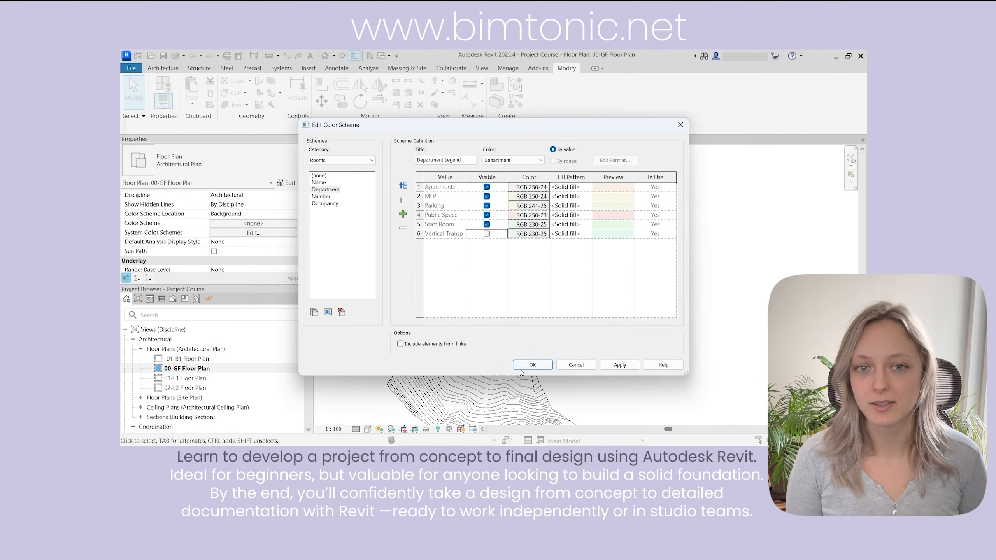
pyautogui.click(533, 365)
pyautogui.scroll(5, 578, 275)
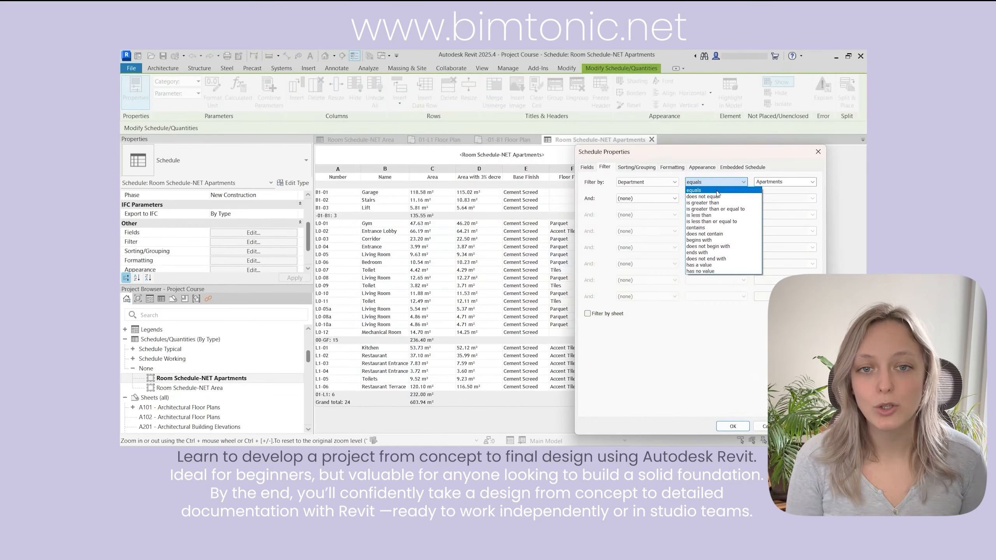
pyautogui.click(706, 190)
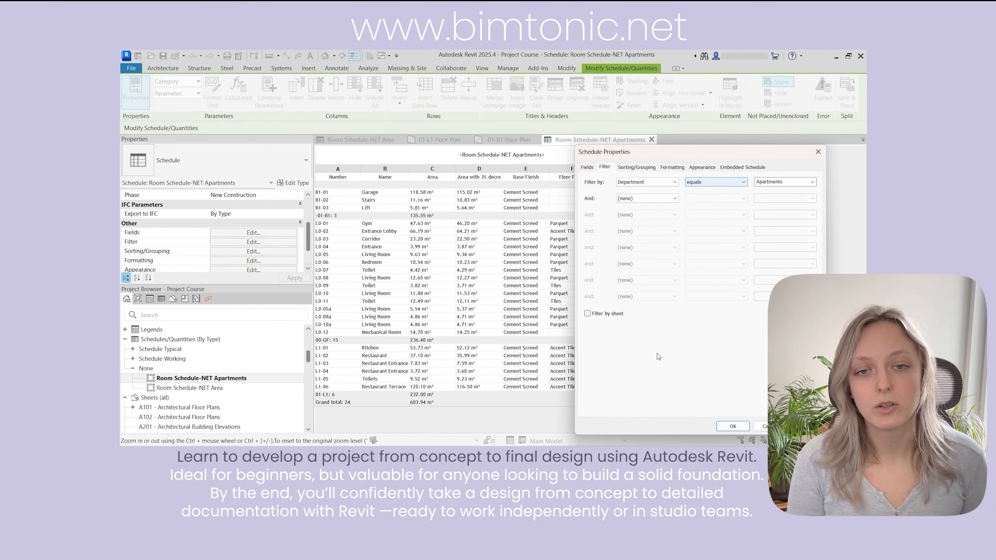
pyautogui.click(732, 426)
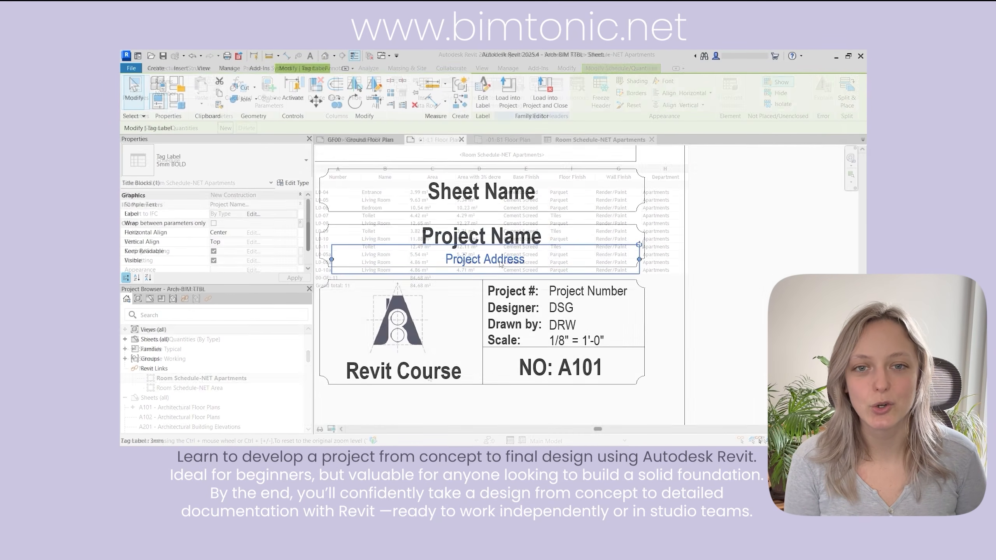
pyautogui.click(342, 248)
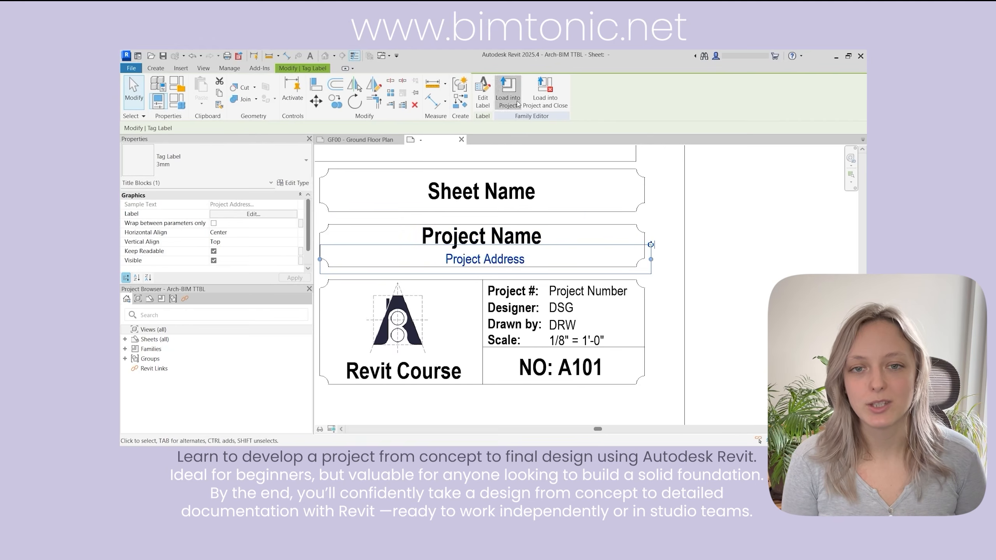
pyautogui.click(508, 92)
pyautogui.click(392, 285)
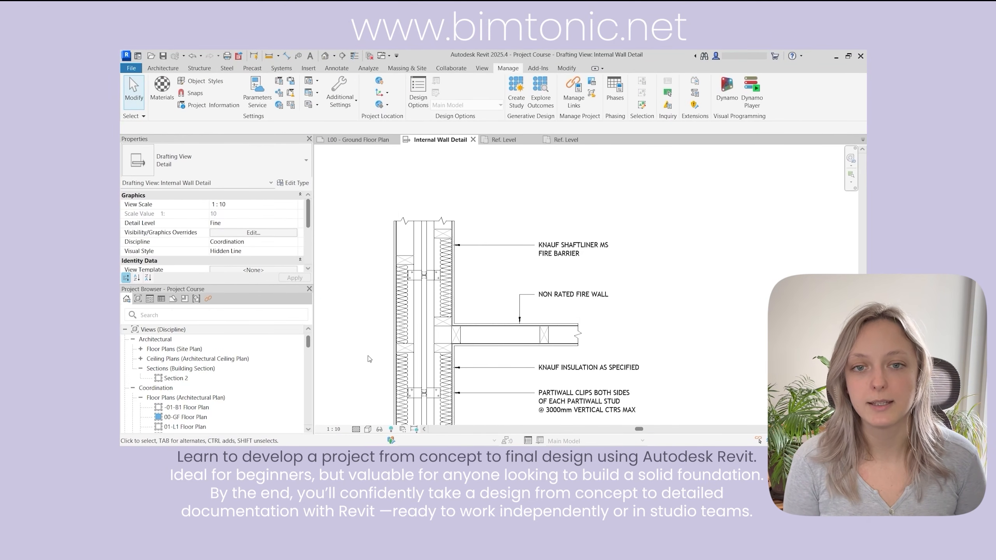
pyautogui.moveTo(369, 358); pyautogui.dragTo(365, 314, button='middle')
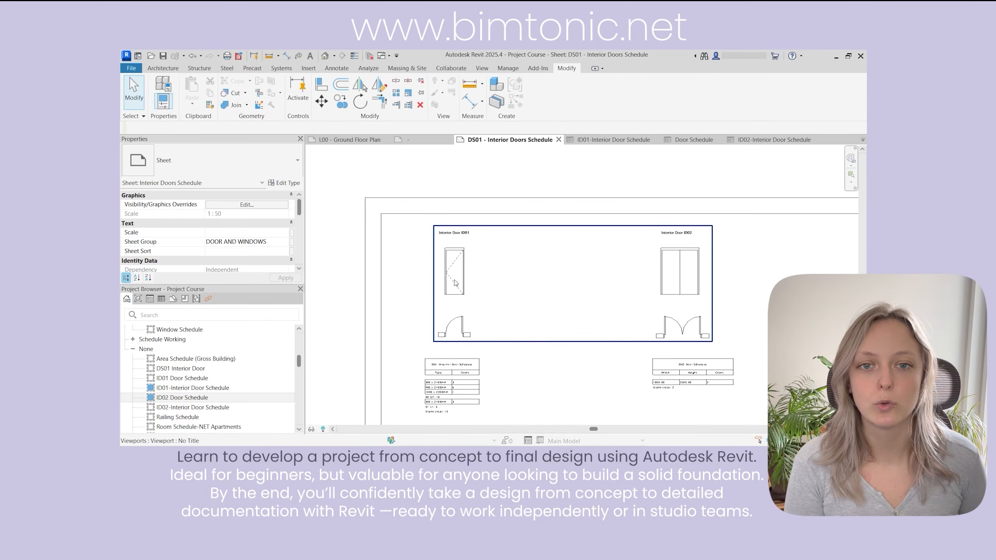
pyautogui.doubleClick(453, 282)
pyautogui.scroll(3, 453, 282)
pyautogui.press('d')
pyautogui.press('i')
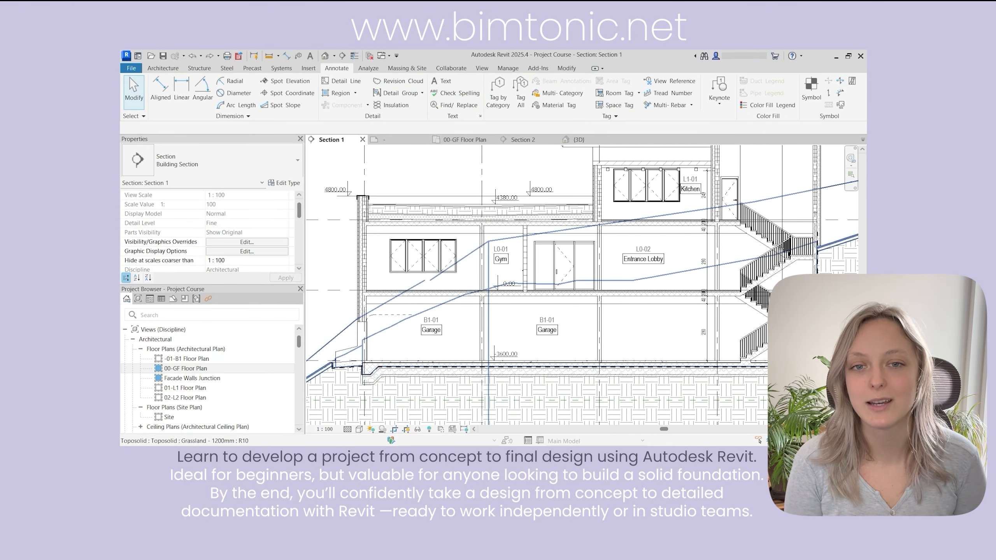
pyautogui.scroll(5, 691, 388)
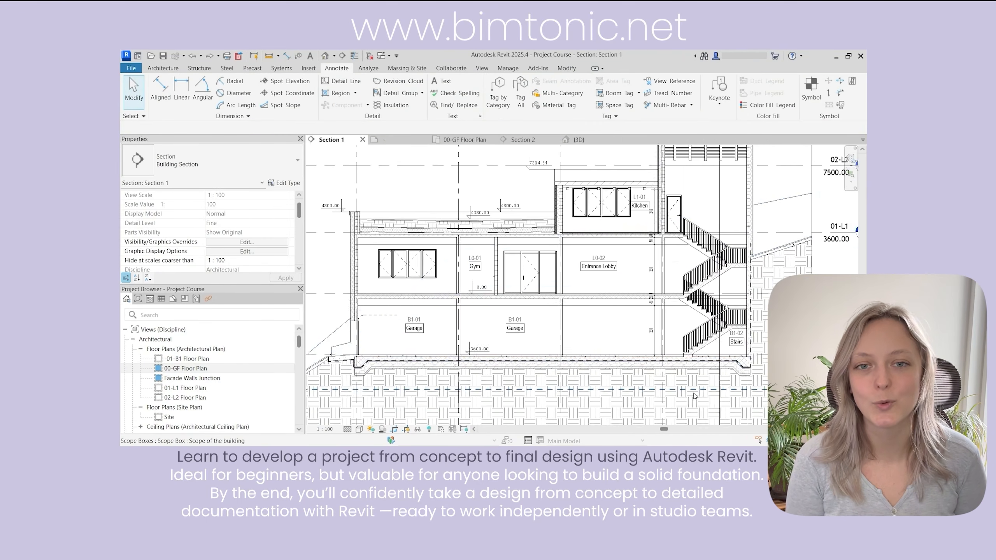
pyautogui.scroll(-1, 690, 388)
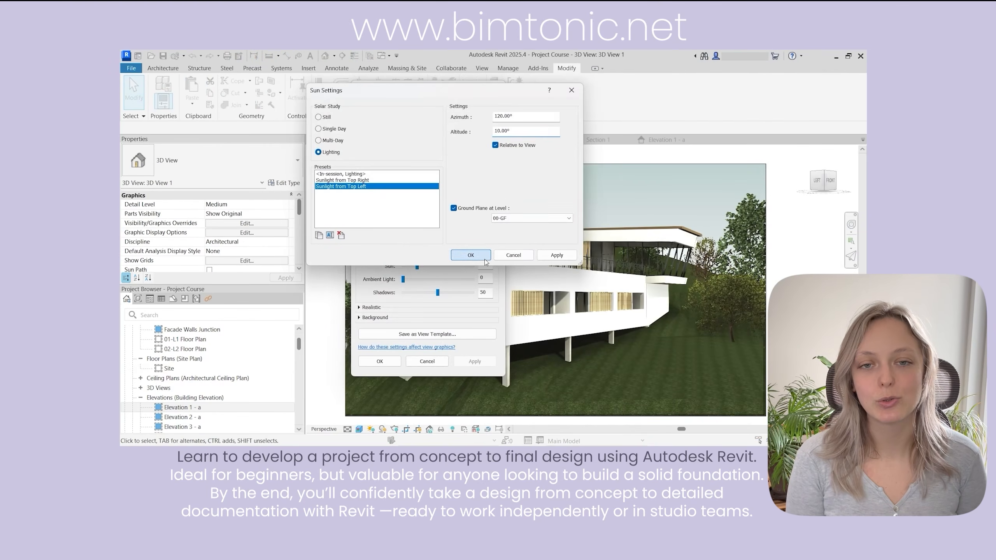
pyautogui.click(470, 255)
pyautogui.click(380, 361)
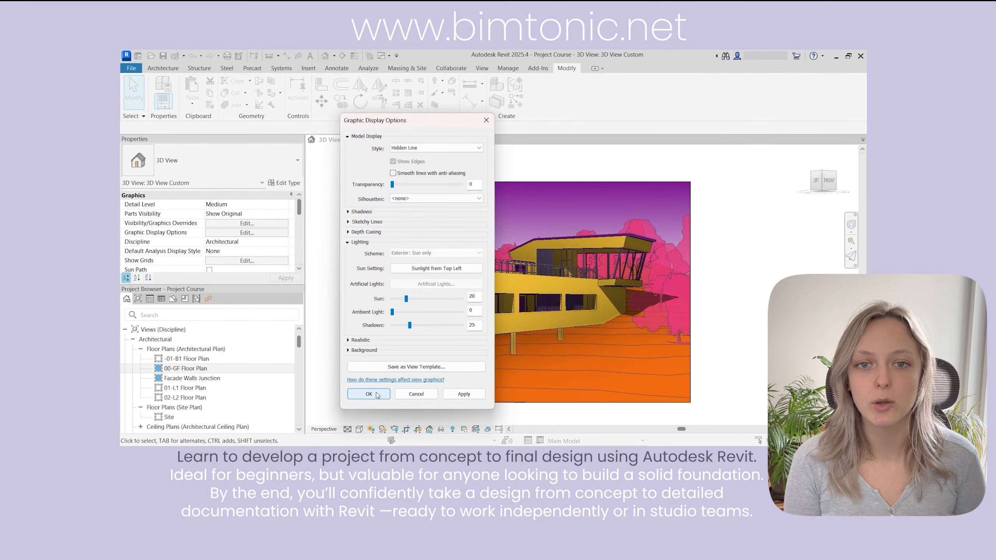
pyautogui.click(369, 394)
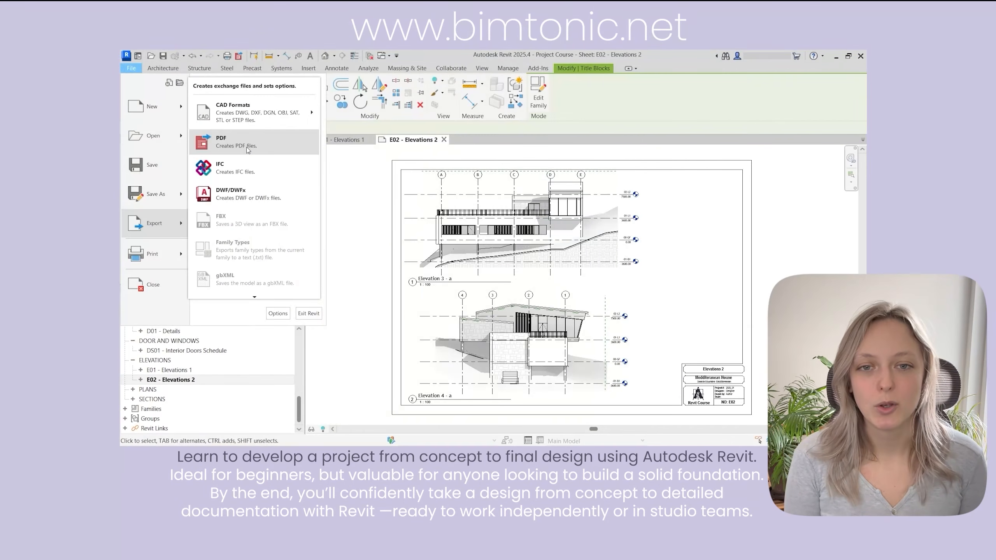
pyautogui.click(235, 141)
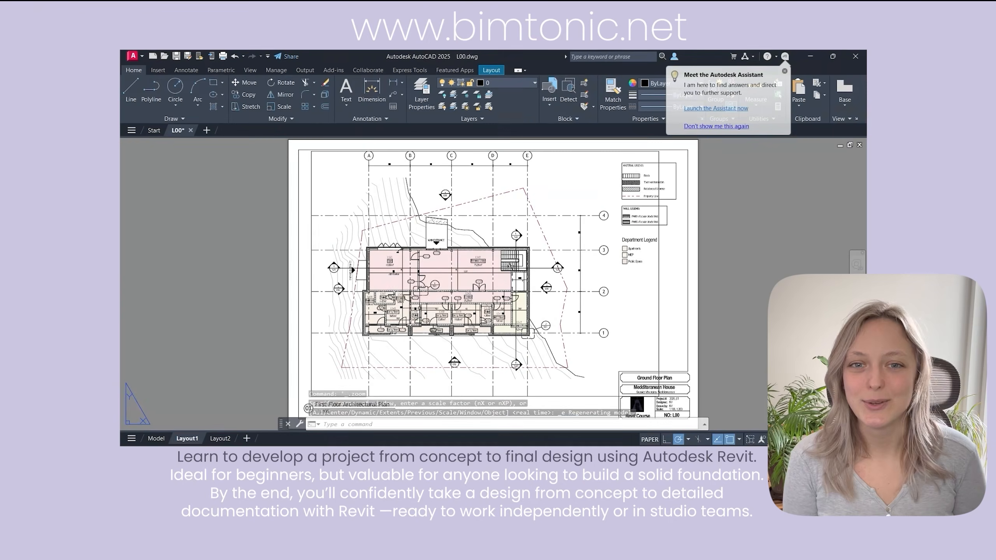
pyautogui.scroll(2, 384, 261)
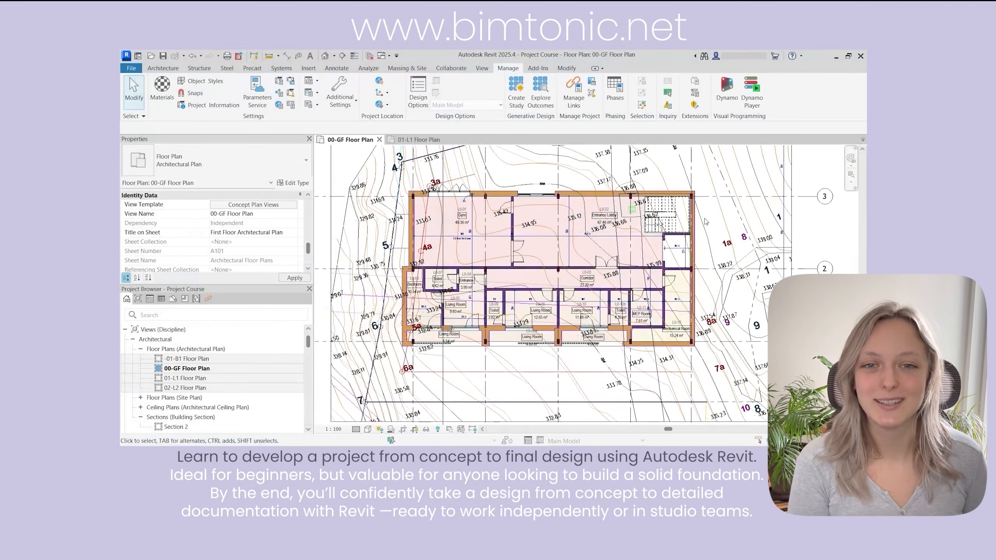
pyautogui.scroll(4, 776, 201)
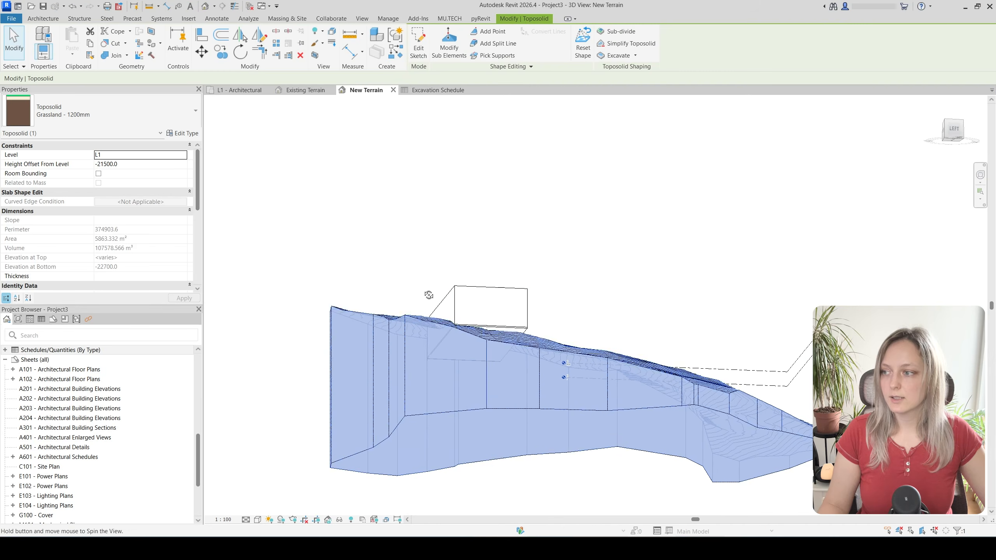
# - Inspect how the building meets the new terrain, and open the L1 - Architectural floor plan with the toposolid still selected
pyautogui.scroll(3, 526, 334)
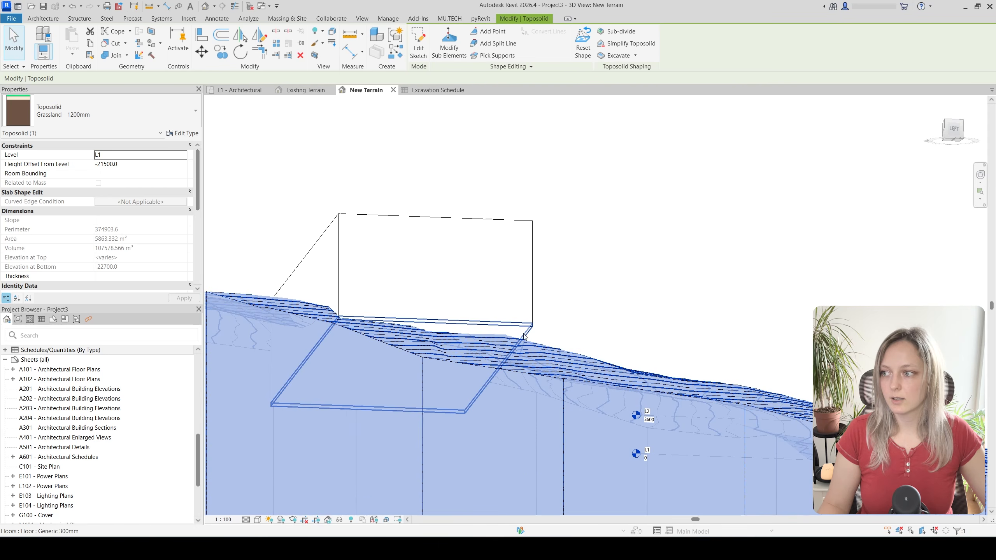
pyautogui.scroll(-2, 524, 336)
pyautogui.keyDown('shift'); pyautogui.moveTo(634, 346); pyautogui.dragTo(470, 371, button='middle'); pyautogui.keyUp('shift')
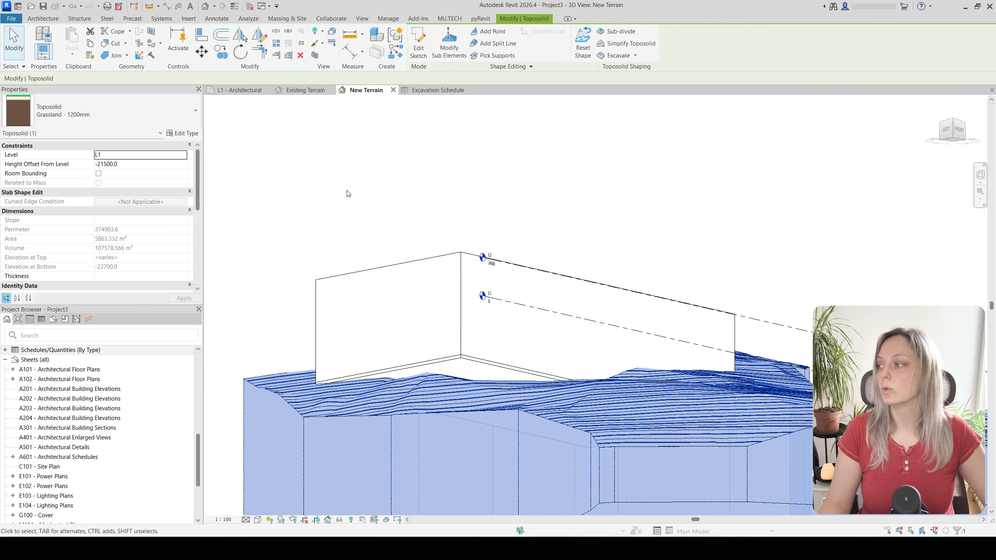
pyautogui.scroll(9, 151, 441)
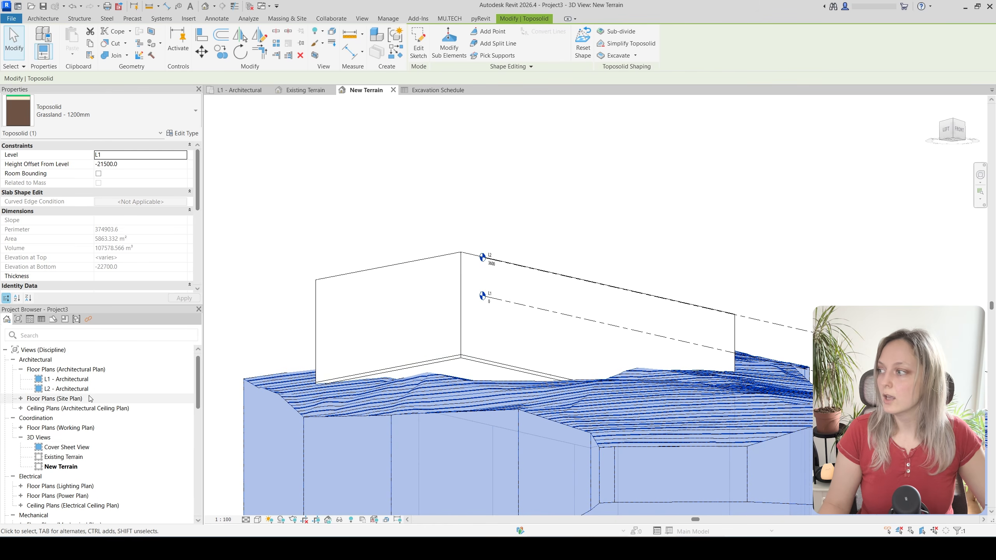
pyautogui.doubleClick(83, 382)
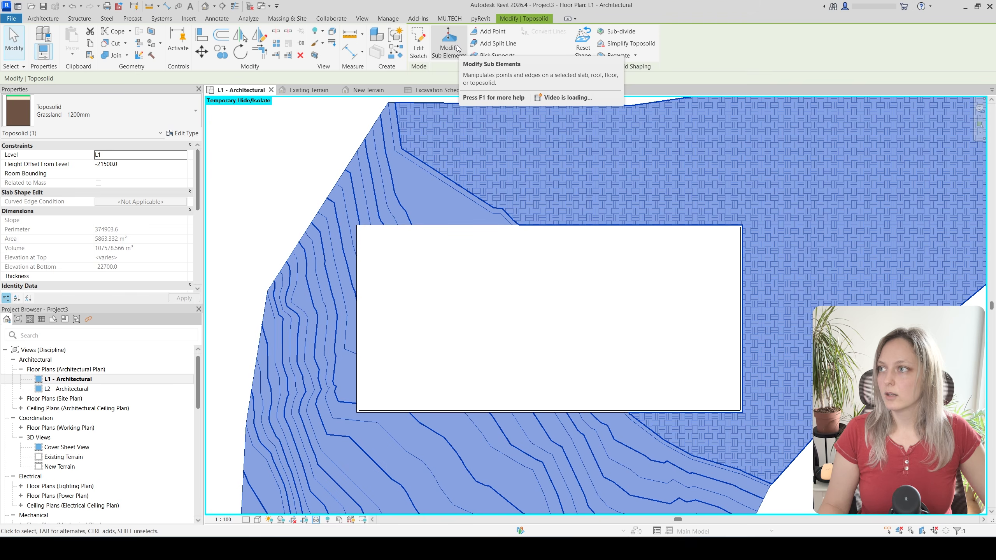
# - Start editing the toposolid's sub-elements and add an along-surface point at the building's upper-left corner
pyautogui.click(457, 49)
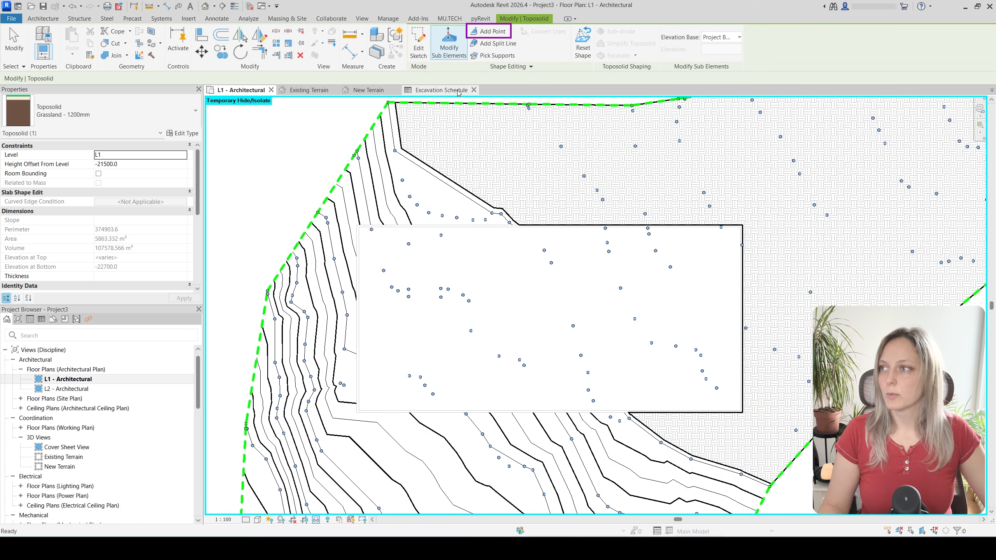
pyautogui.click(490, 32)
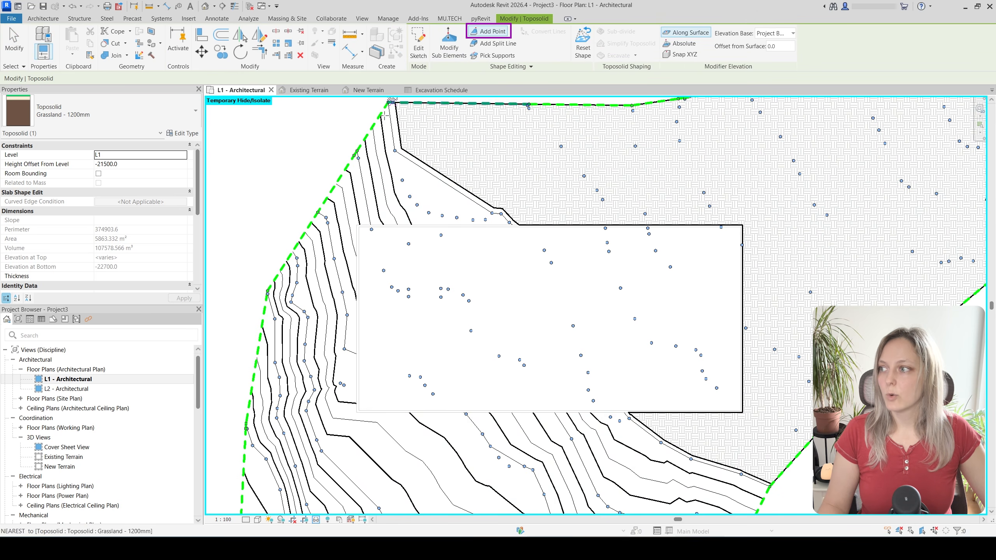
pyautogui.scroll(4, 367, 199)
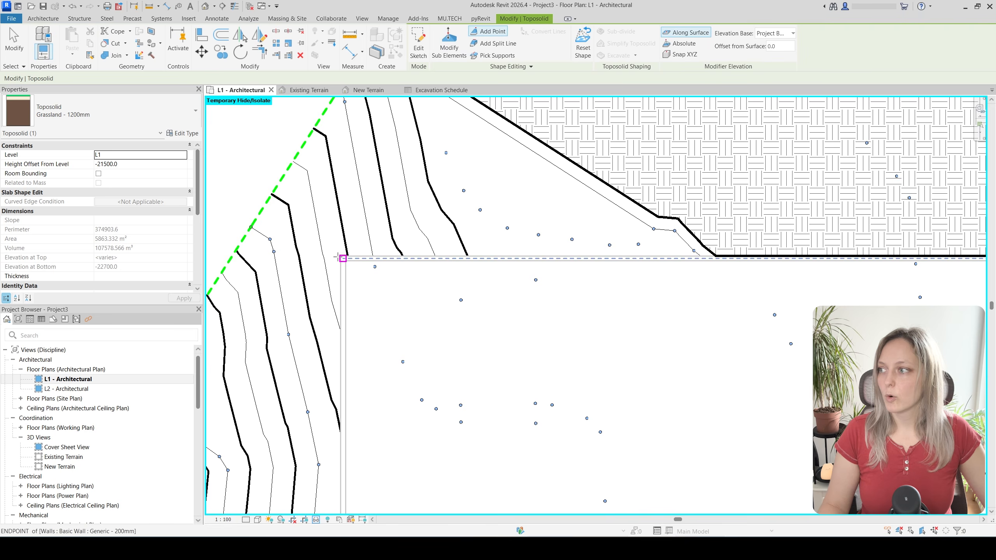
pyautogui.scroll(3, 342, 259)
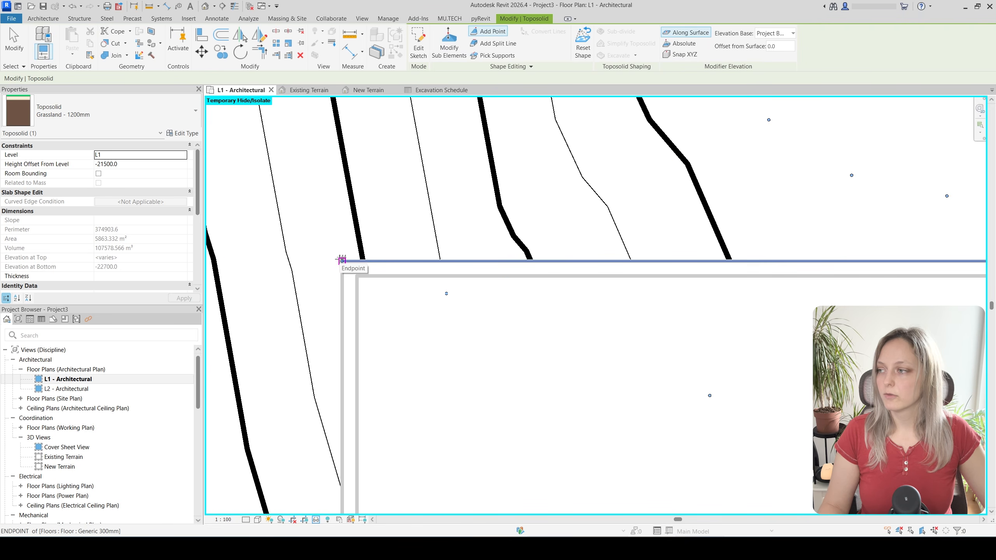
pyautogui.click(342, 262)
# - Add a series of along-surface toposolid points down the building's left edge, snapped to the floor boundary
pyautogui.scroll(-4, 342, 262)
pyautogui.moveTo(346, 294); pyautogui.dragTo(345, 114, button='middle')
pyautogui.scroll(3, 340, 147)
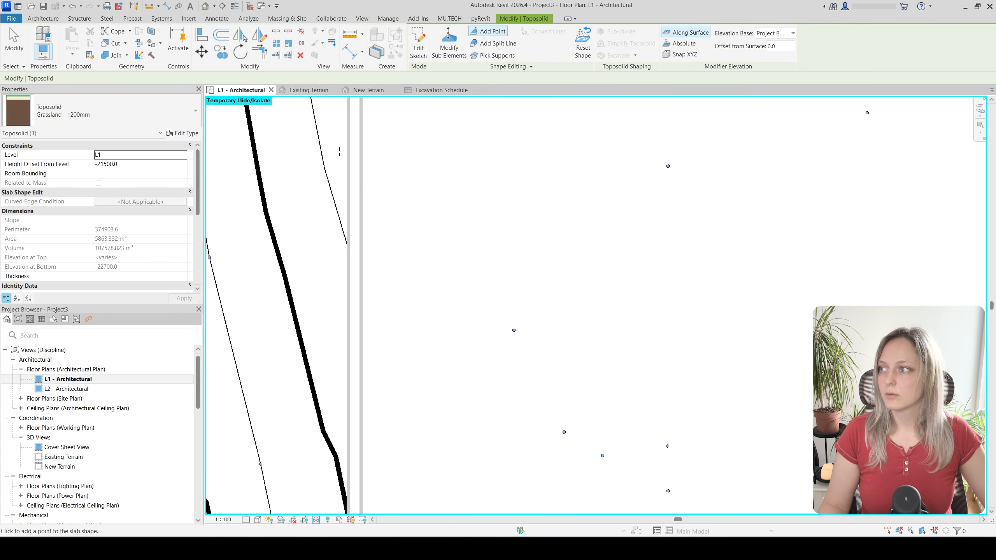
pyautogui.click(348, 155)
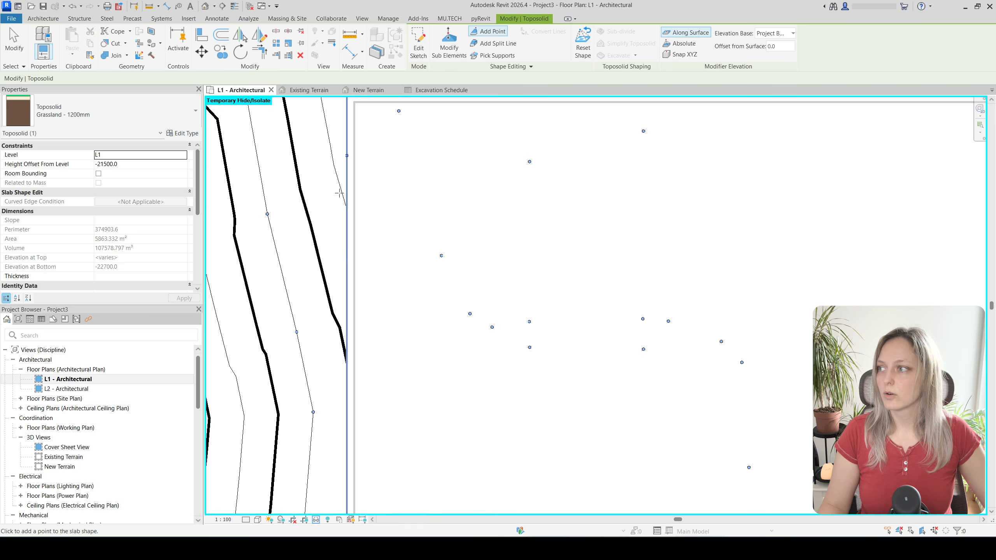
pyautogui.scroll(2, 341, 249)
pyautogui.click(346, 256)
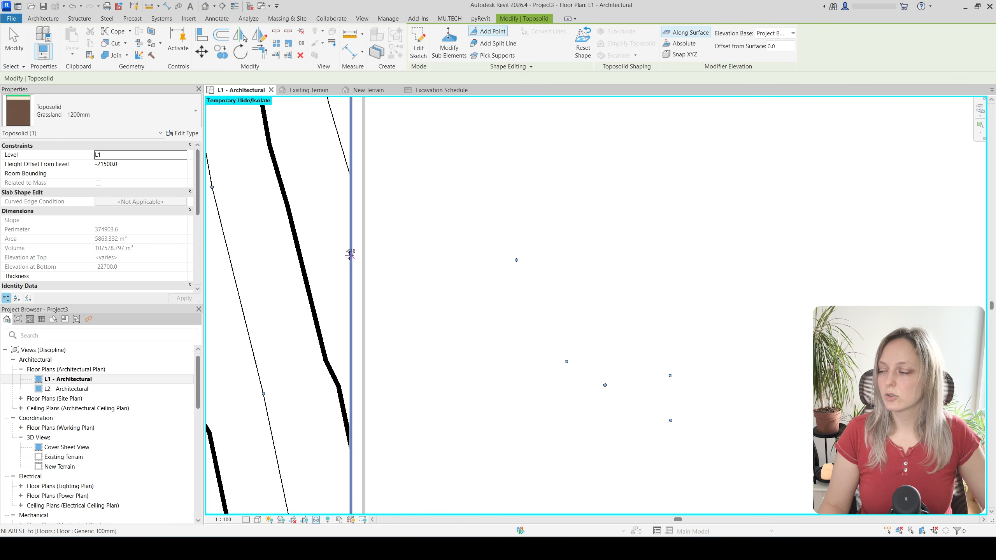
pyautogui.scroll(-2, 341, 259)
pyautogui.moveTo(331, 410); pyautogui.dragTo(342, 304, button='middle')
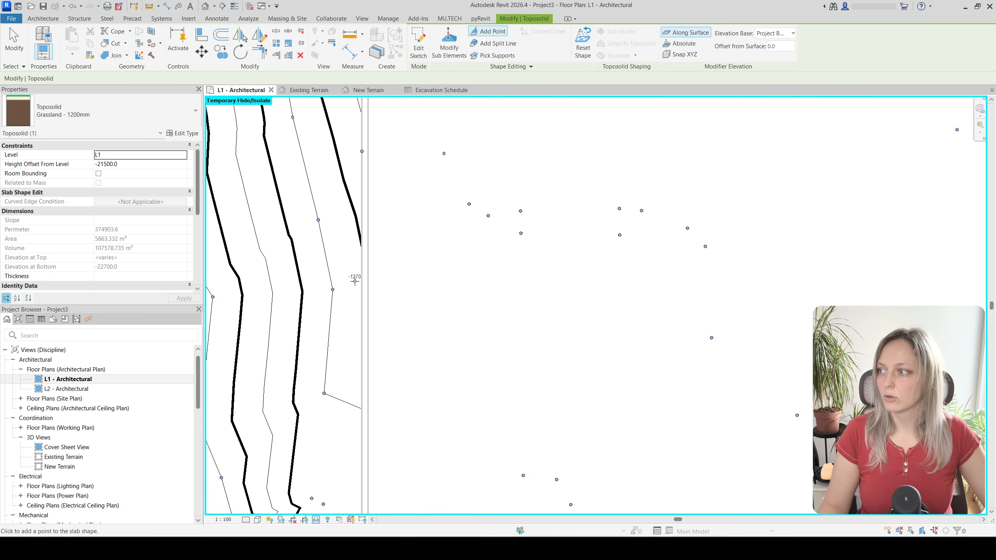
pyautogui.scroll(2, 363, 279)
pyautogui.click(361, 278)
pyautogui.scroll(-2, 361, 281)
pyautogui.moveTo(357, 471); pyautogui.dragTo(354, 266, button='middle')
pyautogui.scroll(3, 352, 235)
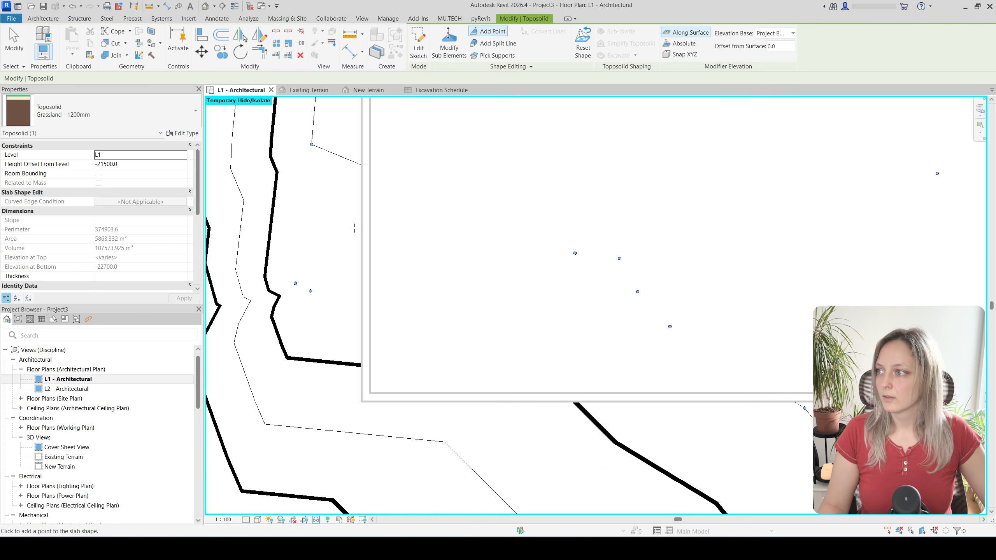
pyautogui.click(365, 229)
# - Add a toposolid point at the building's lower-left corner and three more along its lower edge
pyautogui.click(365, 401)
pyautogui.scroll(-4, 365, 401)
pyautogui.scroll(6, 424, 401)
pyautogui.click(416, 402)
pyautogui.scroll(-4, 416, 406)
pyautogui.scroll(3, 592, 401)
pyautogui.click(591, 404)
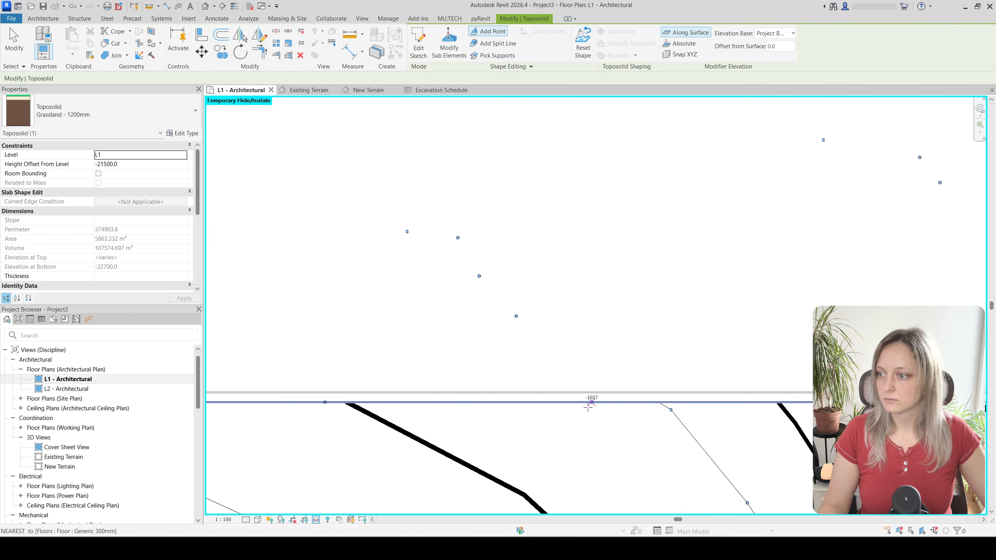
pyautogui.scroll(-3, 592, 405)
pyautogui.scroll(3, 743, 403)
pyautogui.click(742, 404)
# - Add two further toposolid points along the lower edge towards the building's lower-right corner
pyautogui.scroll(-4, 739, 406)
pyautogui.moveTo(901, 407); pyautogui.dragTo(718, 398, button='middle')
pyautogui.scroll(2, 718, 399)
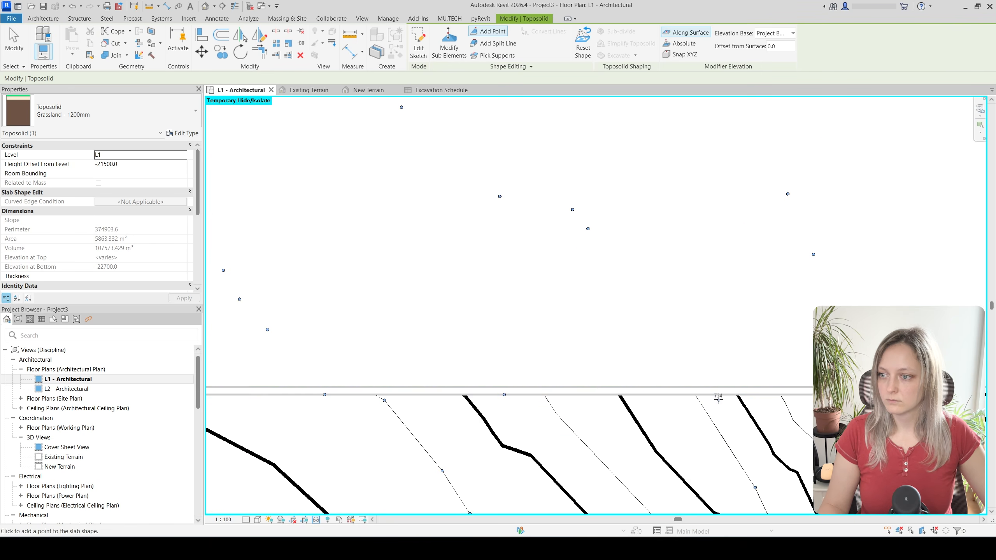
pyautogui.scroll(3, 718, 392)
pyautogui.click(718, 393)
pyautogui.scroll(-4, 718, 394)
pyautogui.scroll(3, 831, 400)
pyautogui.click(835, 390)
pyautogui.scroll(-5, 835, 399)
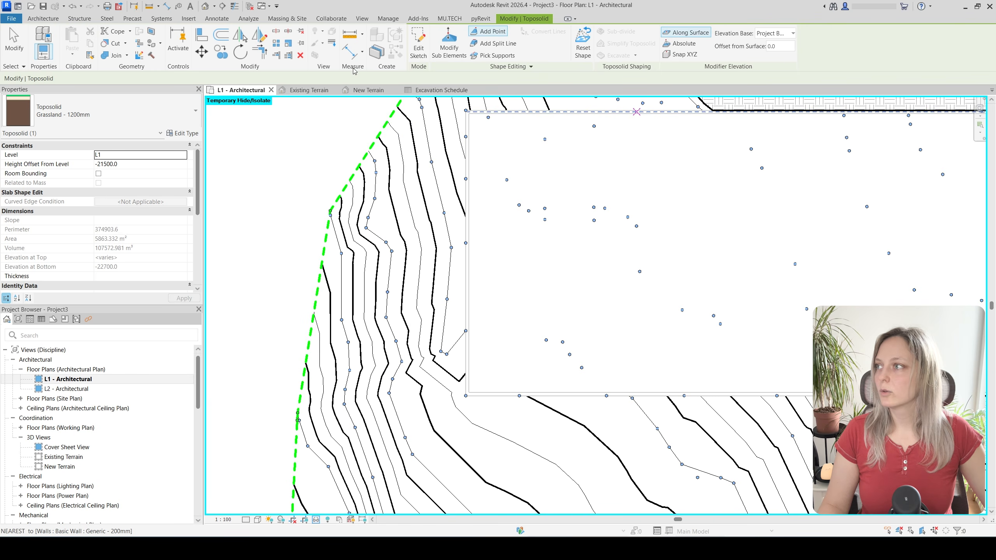
# - Modify the toposolid's sub-elements in the New Terrain 3D view, raising a low point beside the building's front-left corner to elevation -300
pyautogui.click(365, 90)
pyautogui.scroll(-2, 437, 298)
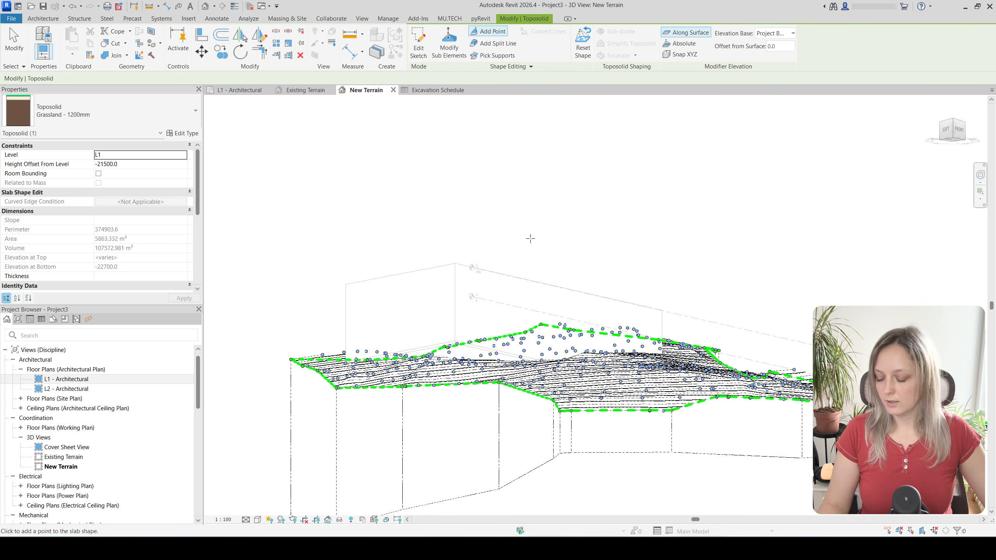
pyautogui.keyDown('shift'); pyautogui.moveTo(530, 239); pyautogui.dragTo(474, 356, button='middle'); pyautogui.keyUp('shift')
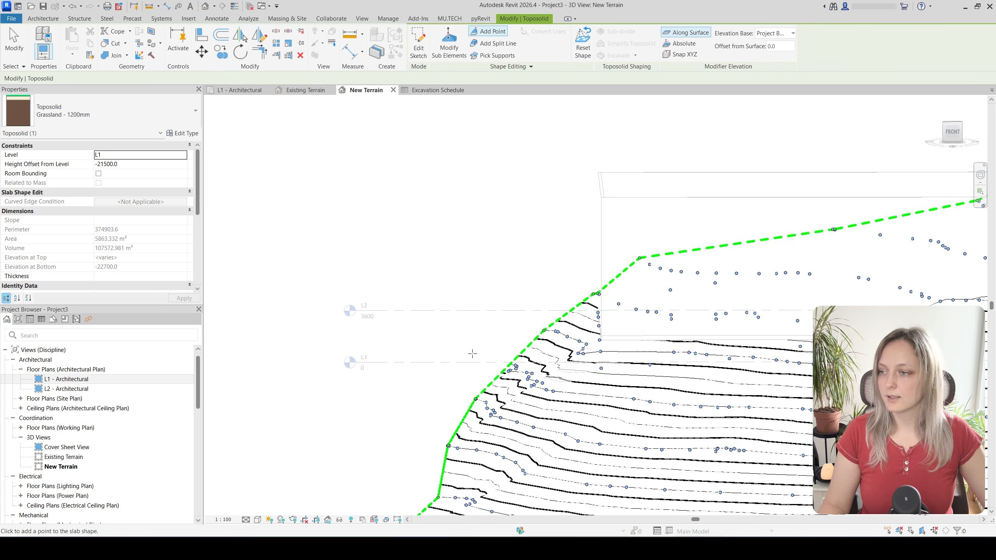
pyautogui.scroll(2, 604, 350)
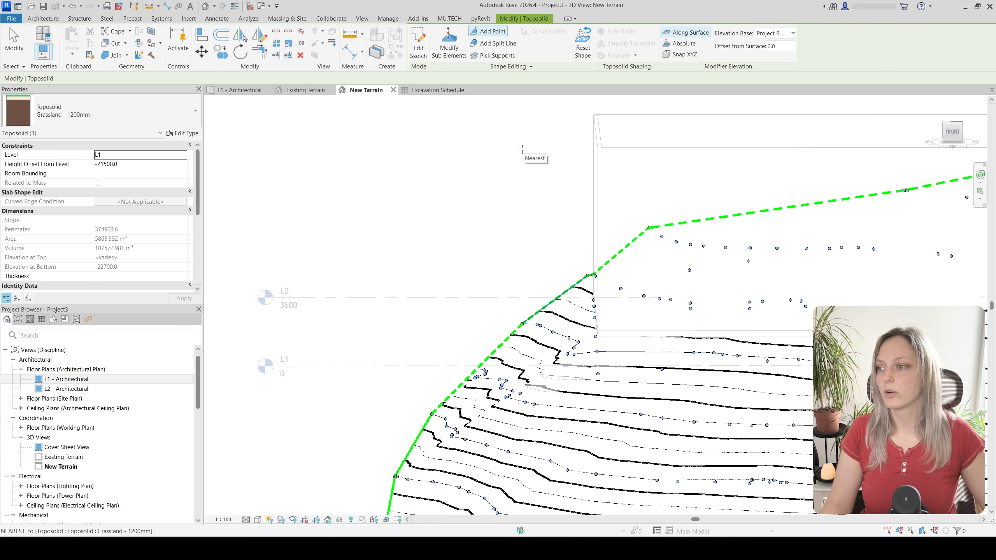
pyautogui.click(449, 43)
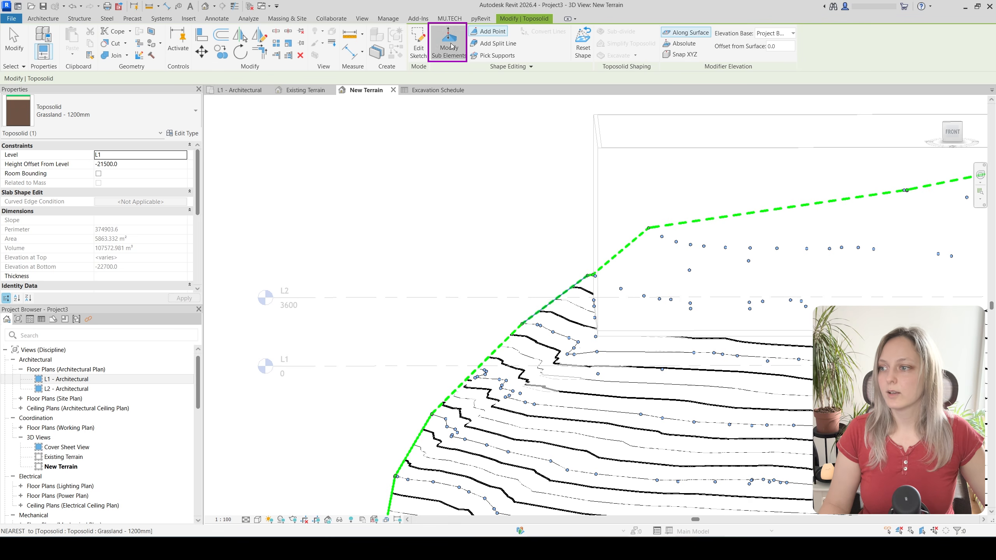
pyautogui.keyDown('shift'); pyautogui.moveTo(563, 333); pyautogui.dragTo(579, 348, button='middle'); pyautogui.keyUp('shift')
pyautogui.scroll(3, 349, 306)
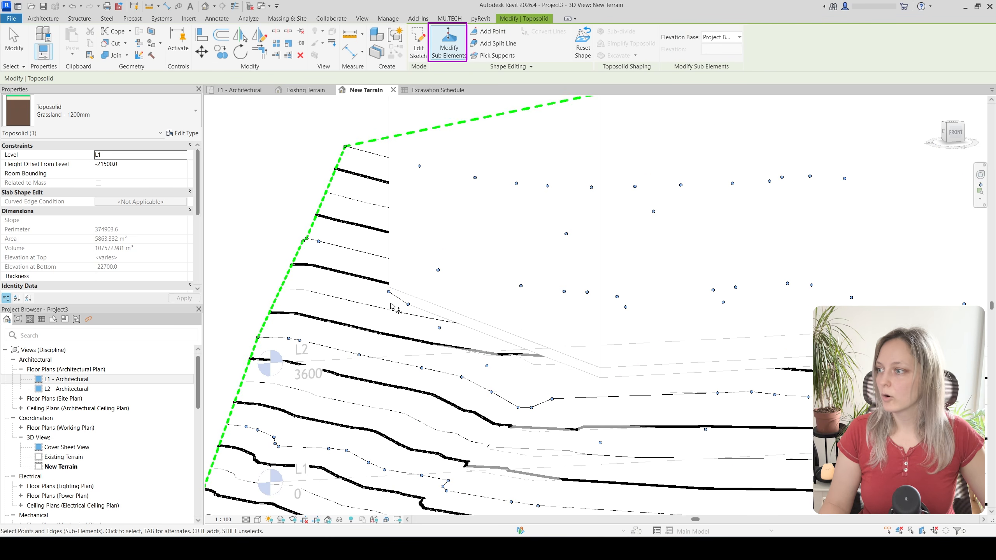
pyautogui.moveTo(390, 295); pyautogui.dragTo(403, 310)
pyautogui.moveTo(432, 277); pyautogui.dragTo(432, 278)
pyautogui.click(439, 328)
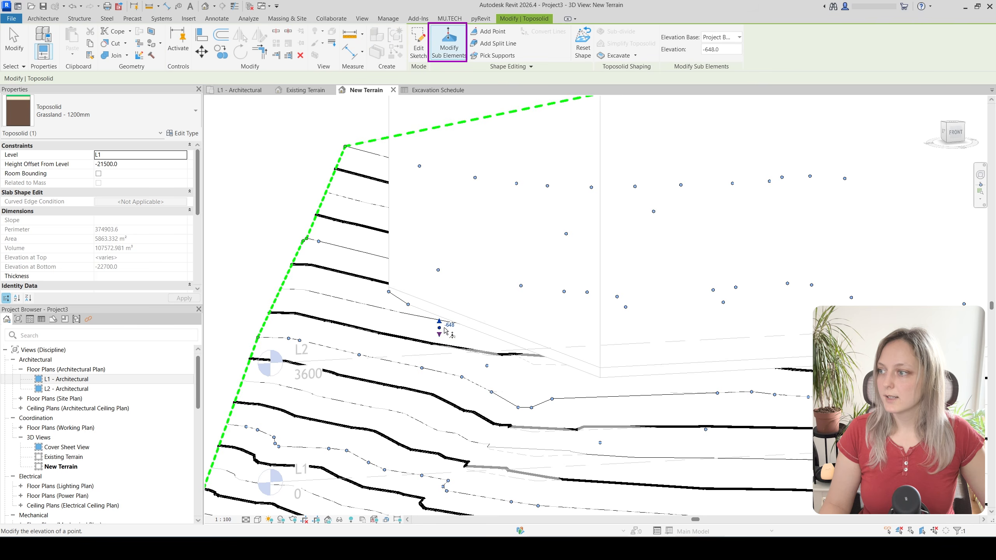
pyautogui.scroll(3, 440, 325)
pyautogui.moveTo(438, 330); pyautogui.dragTo(437, 309)
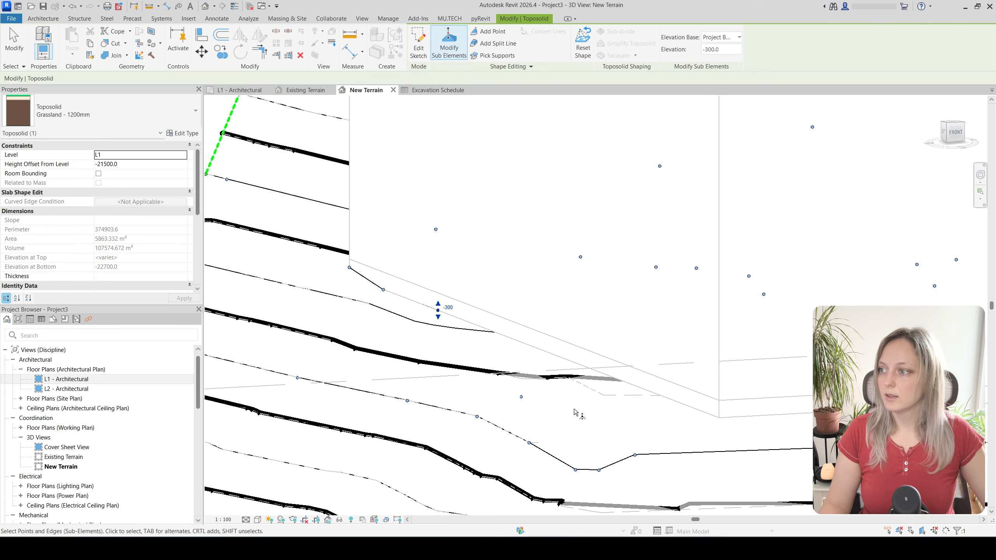
# - Raise the next toposolid point along the same building edge and the one at the building's corner to elevation -300
pyautogui.scroll(-2, 491, 362)
pyautogui.click(504, 365)
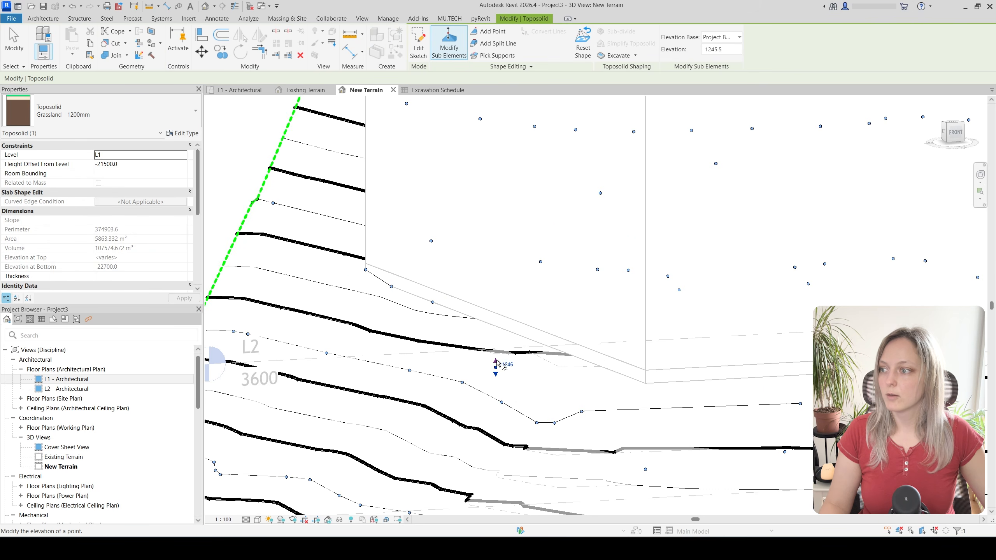
pyautogui.moveTo(503, 366); pyautogui.dragTo(498, 334)
pyautogui.scroll(-3, 584, 418)
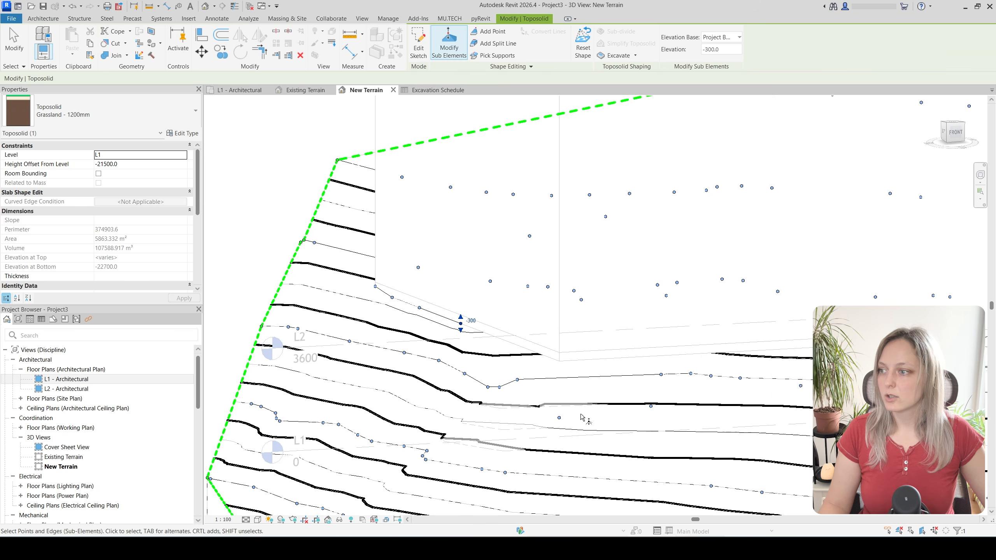
pyautogui.keyDown('shift'); pyautogui.moveTo(581, 418); pyautogui.dragTo(544, 409, button='middle'); pyautogui.keyUp('shift')
pyautogui.click(632, 376)
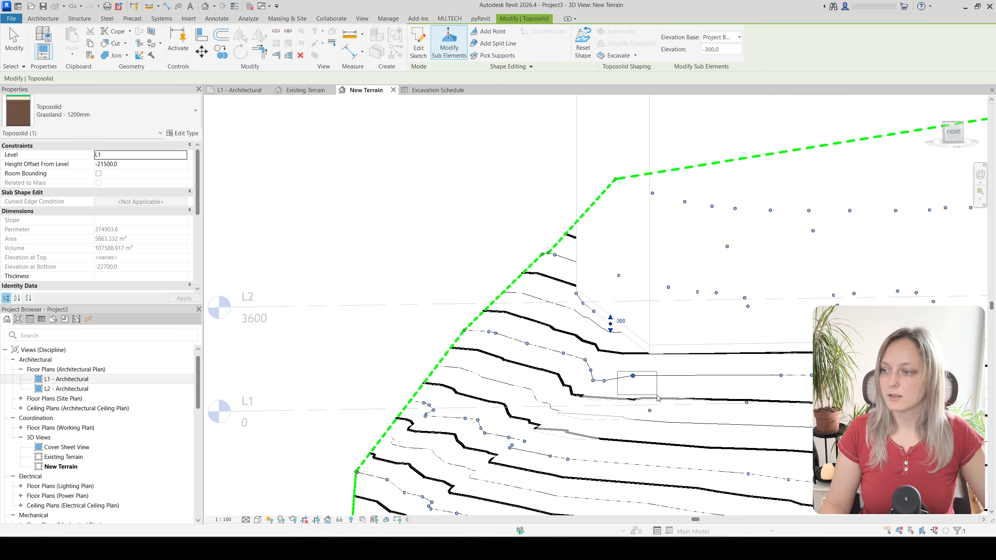
pyautogui.scroll(2, 641, 378)
pyautogui.moveTo(636, 374); pyautogui.dragTo(636, 322)
pyautogui.moveTo(637, 402); pyautogui.dragTo(640, 339)
pyautogui.scroll(-1, 618, 410)
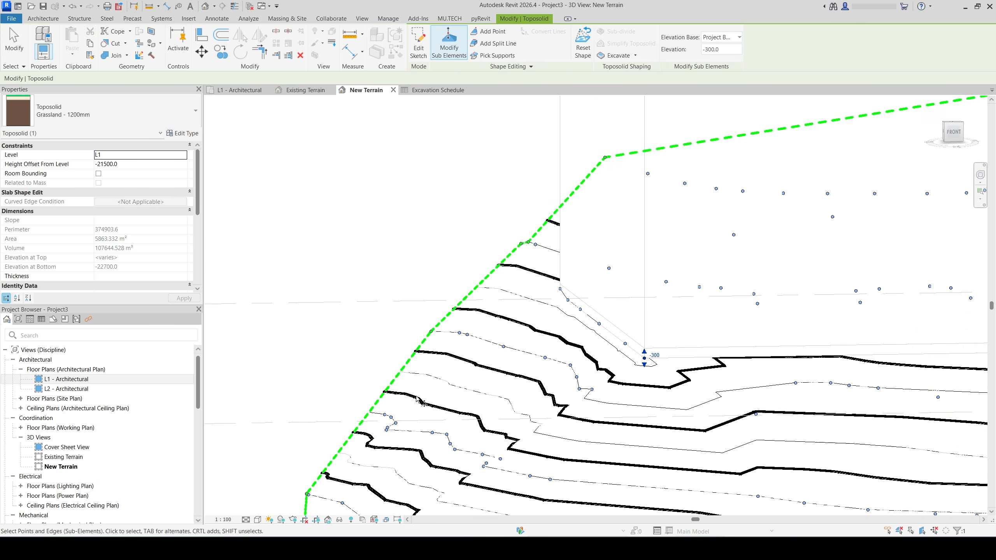
# - Raise three more toposolid points near the building's corner to the floor's underside at elevation -300
pyautogui.keyDown('shift'); pyautogui.moveTo(418, 400); pyautogui.dragTo(815, 353, button='middle'); pyautogui.keyUp('shift')
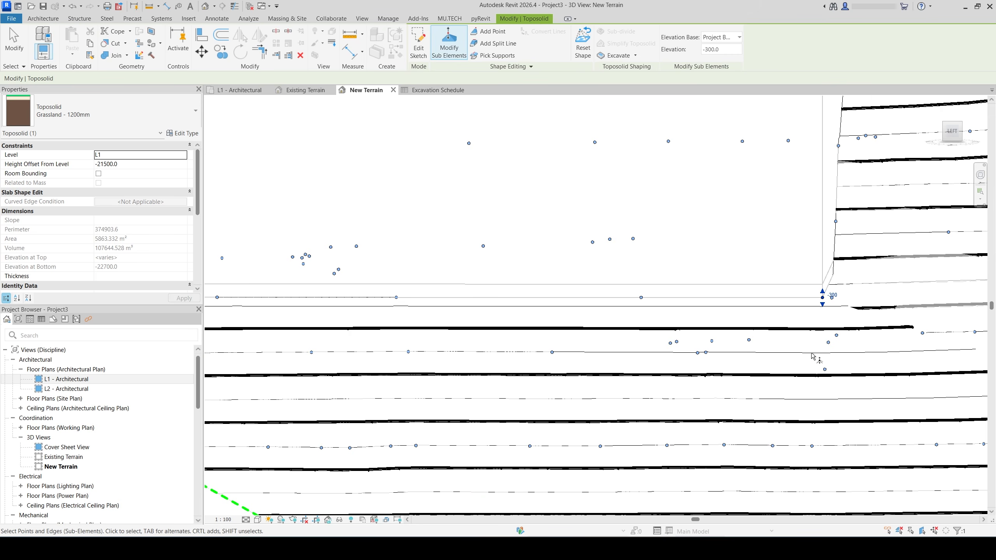
pyautogui.click(825, 369)
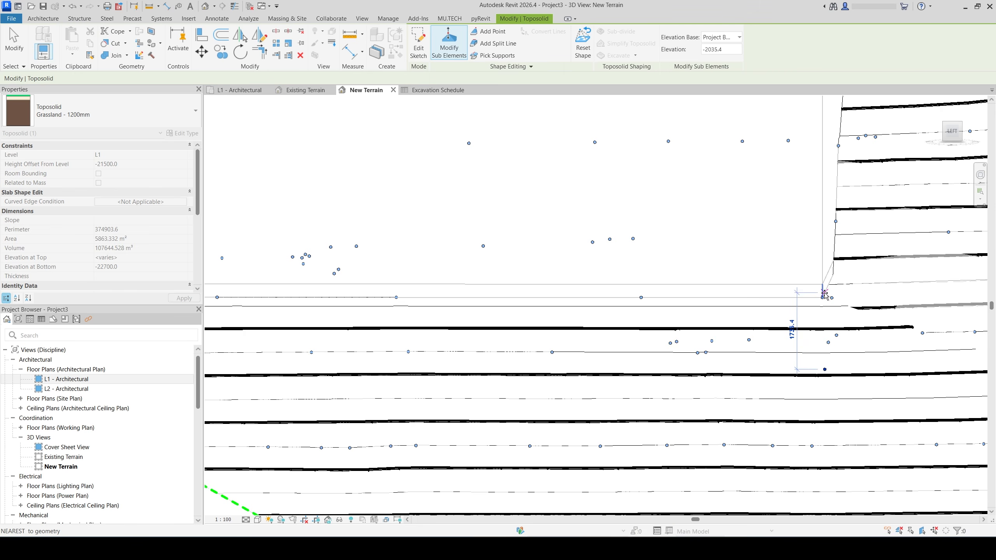
pyautogui.moveTo(827, 307); pyautogui.dragTo(827, 308)
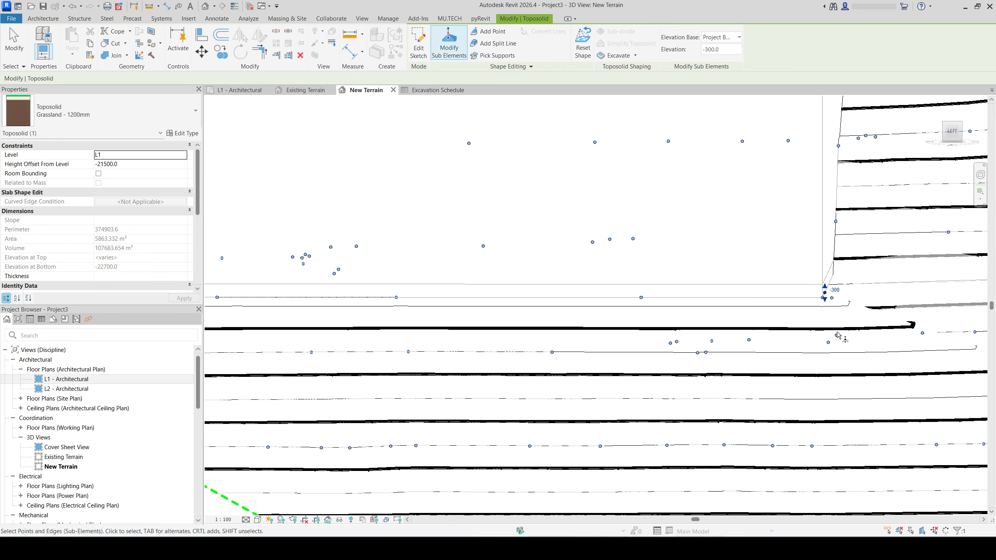
pyautogui.keyDown('shift'); pyautogui.moveTo(839, 346); pyautogui.dragTo(793, 355, button='middle'); pyautogui.keyUp('shift')
pyautogui.click(770, 348)
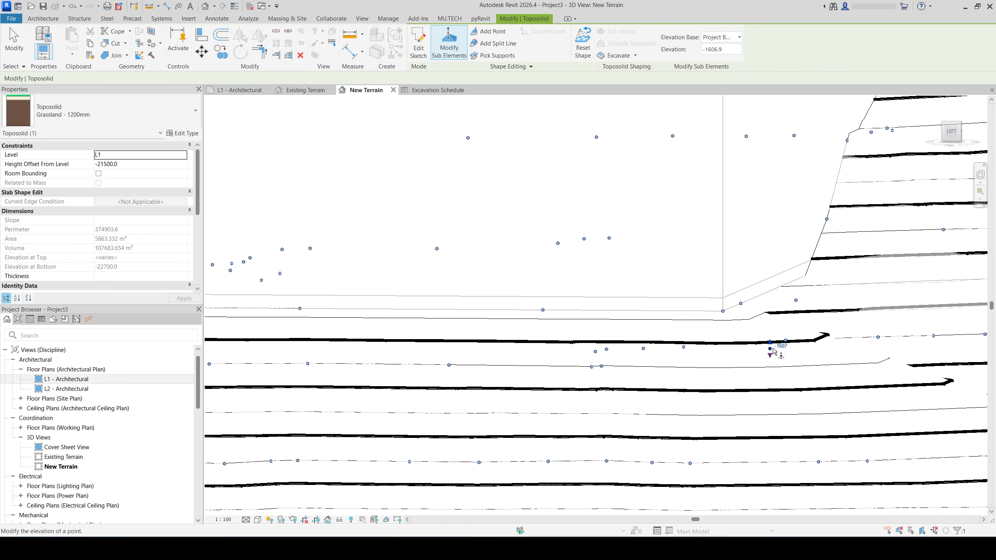
pyautogui.moveTo(770, 348); pyautogui.dragTo(769, 291)
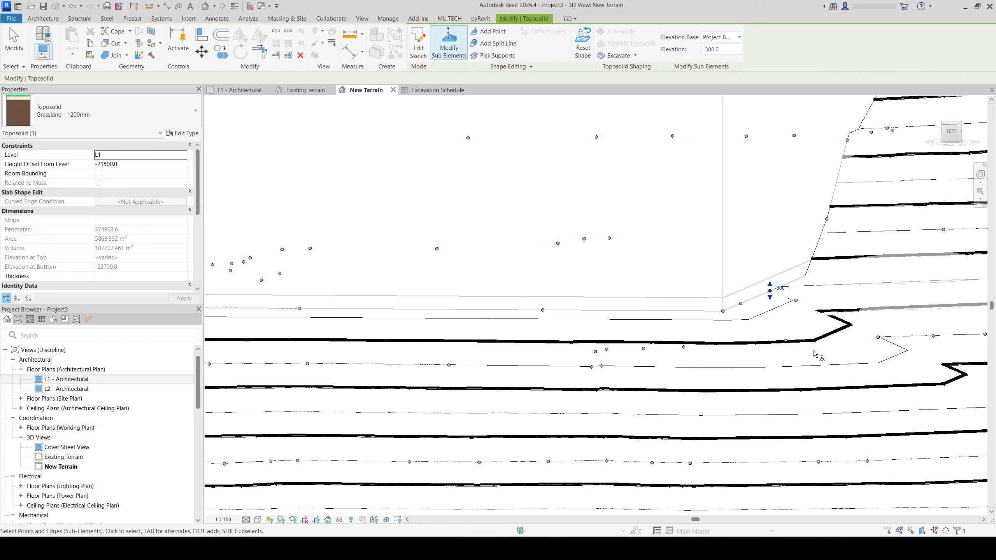
pyautogui.click(796, 301)
pyautogui.moveTo(796, 300); pyautogui.dragTo(797, 280)
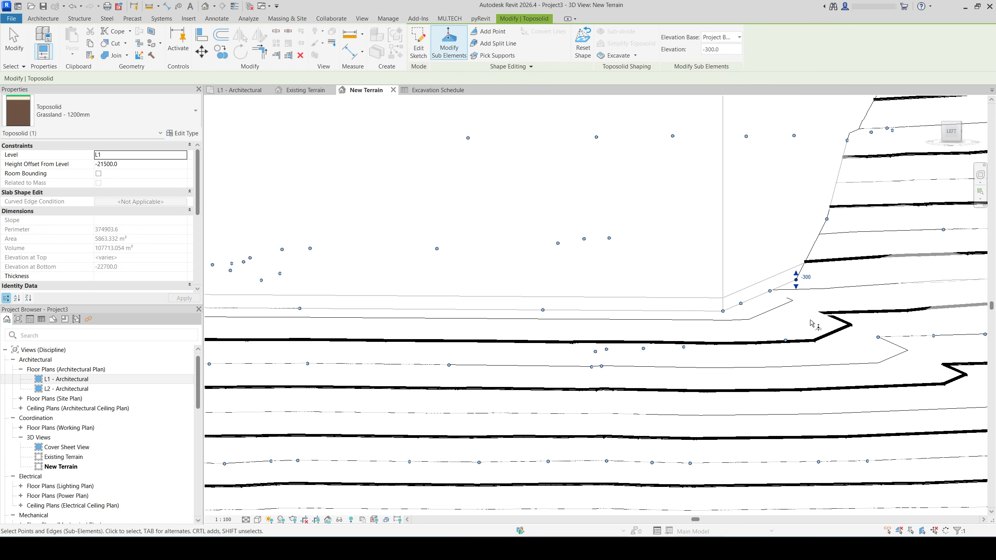
# - Check the toposolid points around the rest of the building's perimeter and finish editing the sub-elements
pyautogui.keyDown('shift'); pyautogui.moveTo(811, 323); pyautogui.dragTo(778, 337, button='middle'); pyautogui.keyUp('shift')
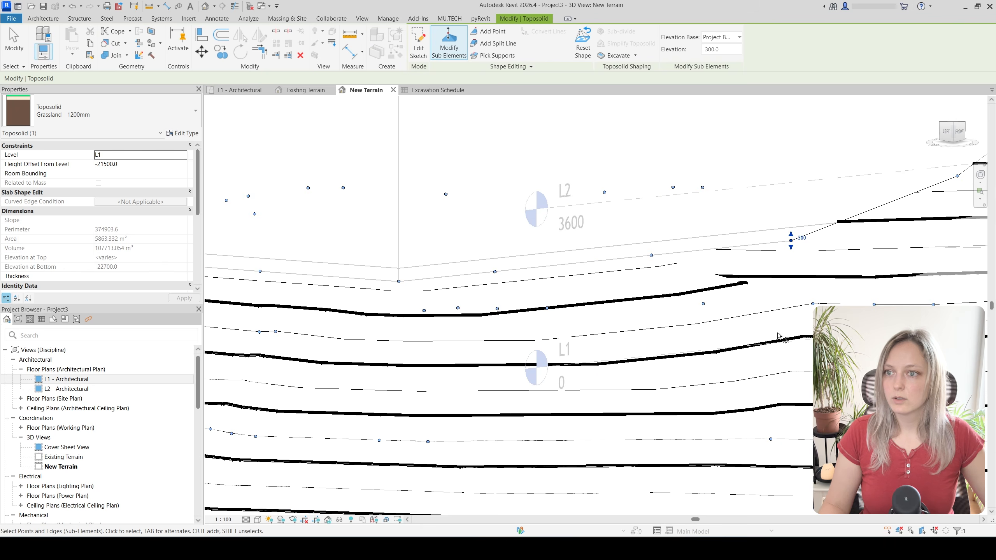
pyautogui.scroll(-3, 779, 336)
pyautogui.moveTo(761, 388)
pyautogui.keyDown('shift'); pyautogui.mouseDown(button='middle')
pyautogui.moveTo(742, 386)
pyautogui.moveTo(767, 382)
pyautogui.mouseUp(button='middle'); pyautogui.keyUp('shift')
pyautogui.keyDown('shift'); pyautogui.moveTo(879, 371); pyautogui.dragTo(805, 356, button='middle'); pyautogui.keyUp('shift')
pyautogui.keyDown('shift'); pyautogui.moveTo(973, 251); pyautogui.dragTo(955, 254, button='middle'); pyautogui.keyUp('shift')
pyautogui.scroll(3, 955, 254)
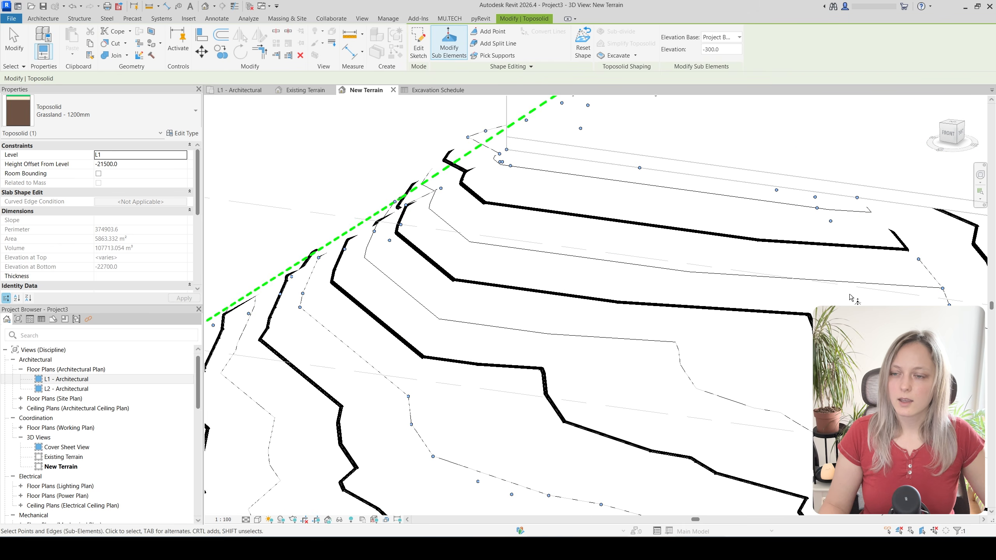
pyautogui.click(919, 257)
pyautogui.scroll(-2, 918, 257)
pyautogui.keyDown('shift'); pyautogui.moveTo(918, 257); pyautogui.dragTo(760, 398, button='middle'); pyautogui.keyUp('shift')
pyautogui.moveTo(548, 378); pyautogui.dragTo(640, 271, button='middle')
pyautogui.scroll(-3, 554, 348)
pyautogui.press('Escape')
pyautogui.click(491, 356)
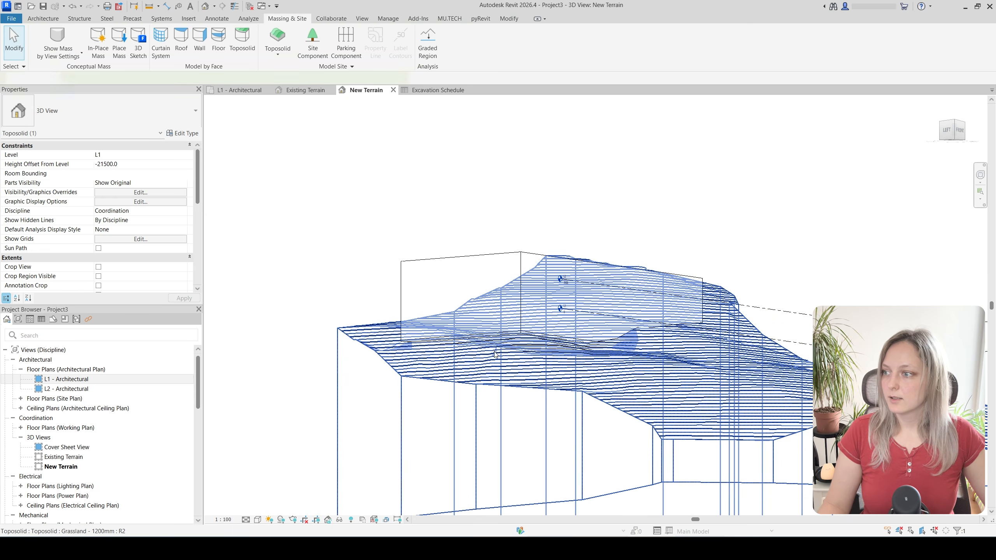
# - Review the regraded terrain around the building in 3D and check its cut and fill volumes in the Excavation Schedule
pyautogui.click(308, 234)
pyautogui.scroll(2, 403, 371)
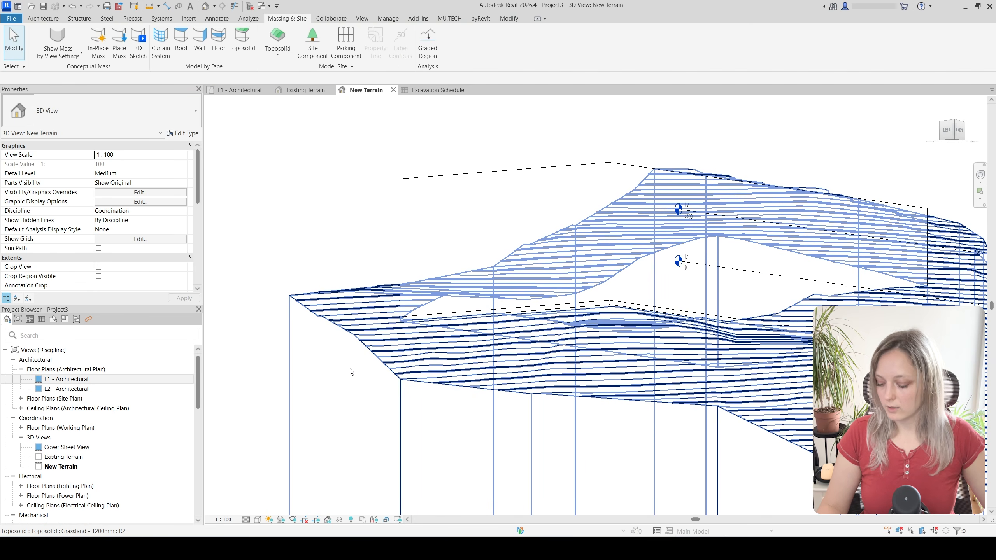
pyautogui.keyDown('shift'); pyautogui.moveTo(362, 357); pyautogui.dragTo(356, 414, button='middle'); pyautogui.keyUp('shift')
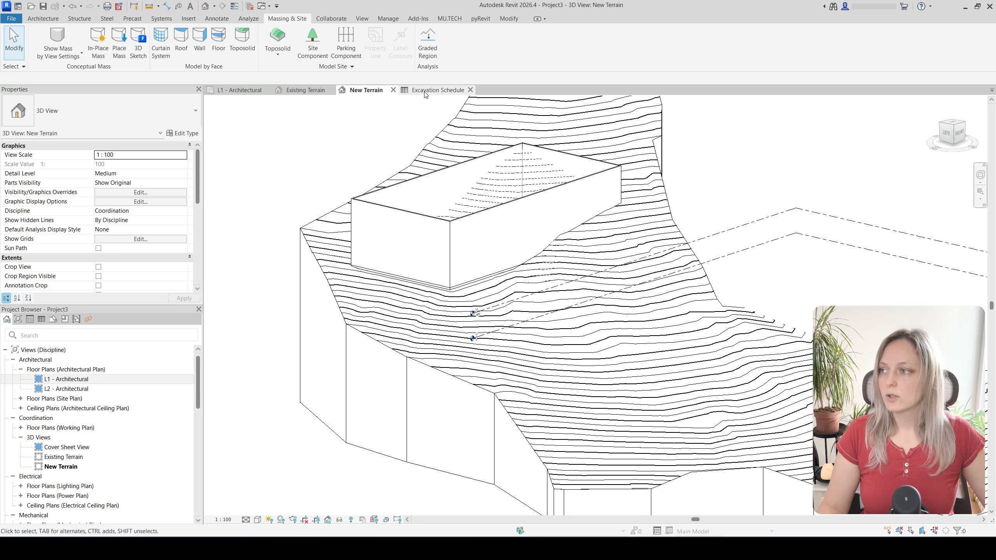
pyautogui.click(425, 93)
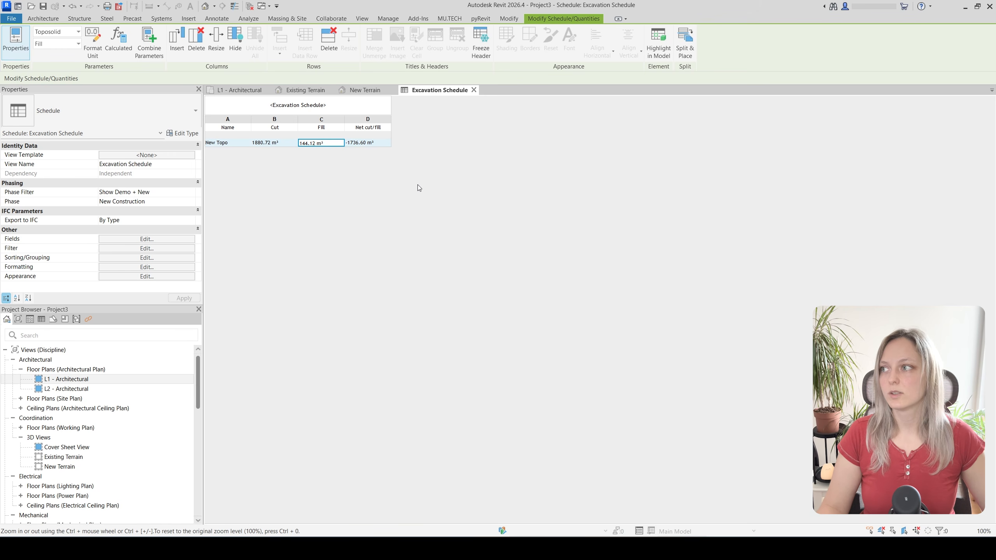
# - Check the phase settings of the New Terrain view and the phase and phase filter options of the L1 - Architectural plan
pyautogui.click(361, 90)
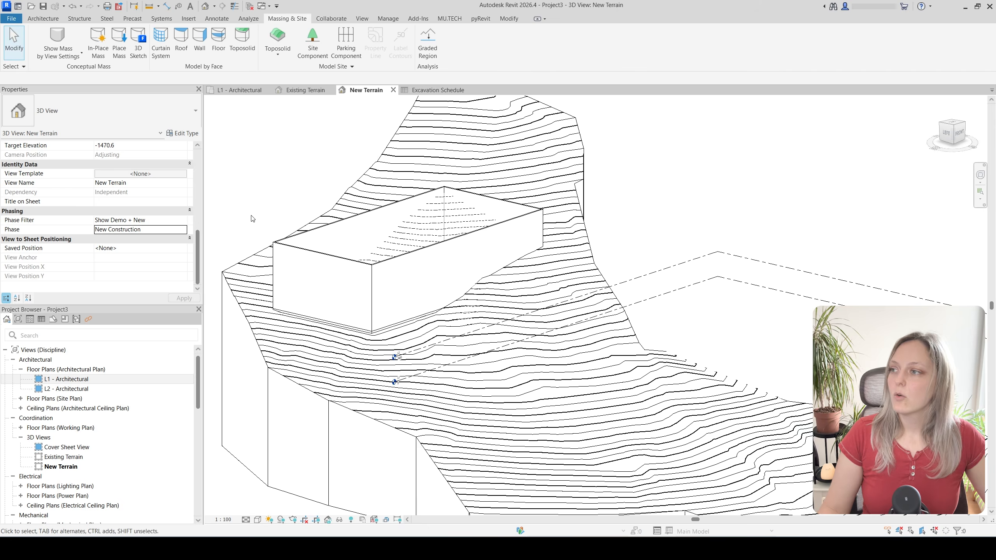
pyautogui.doubleClick(82, 379)
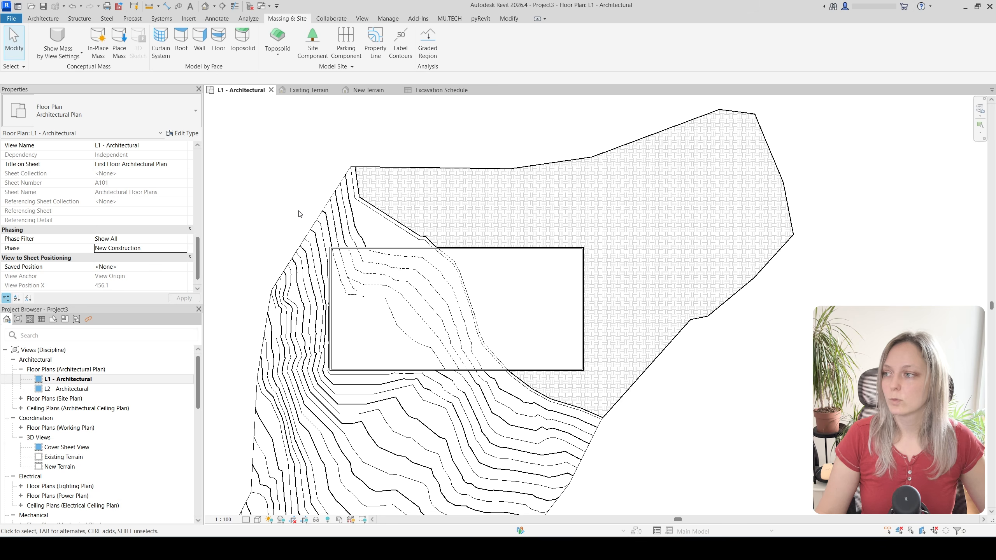
pyautogui.click(187, 249)
pyautogui.click(128, 267)
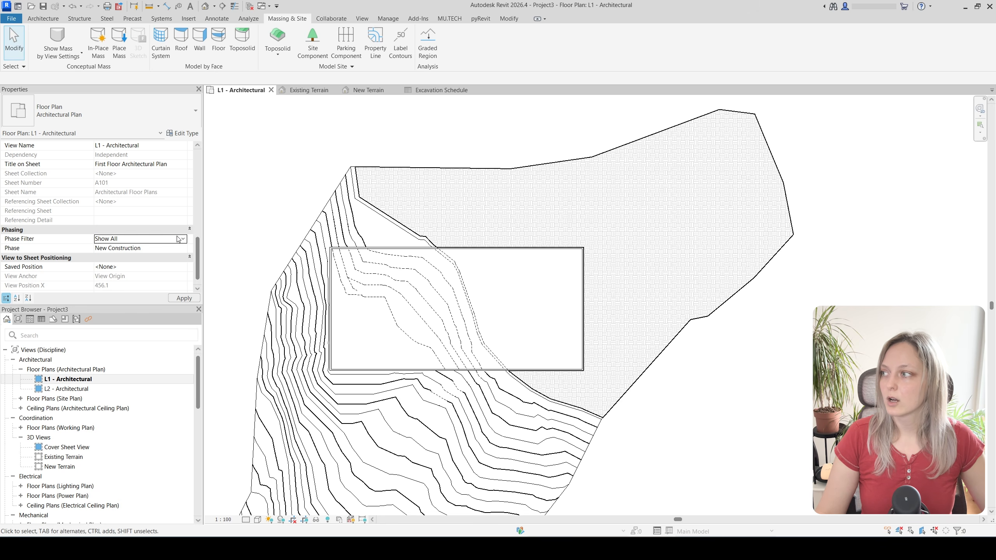
pyautogui.click(184, 239)
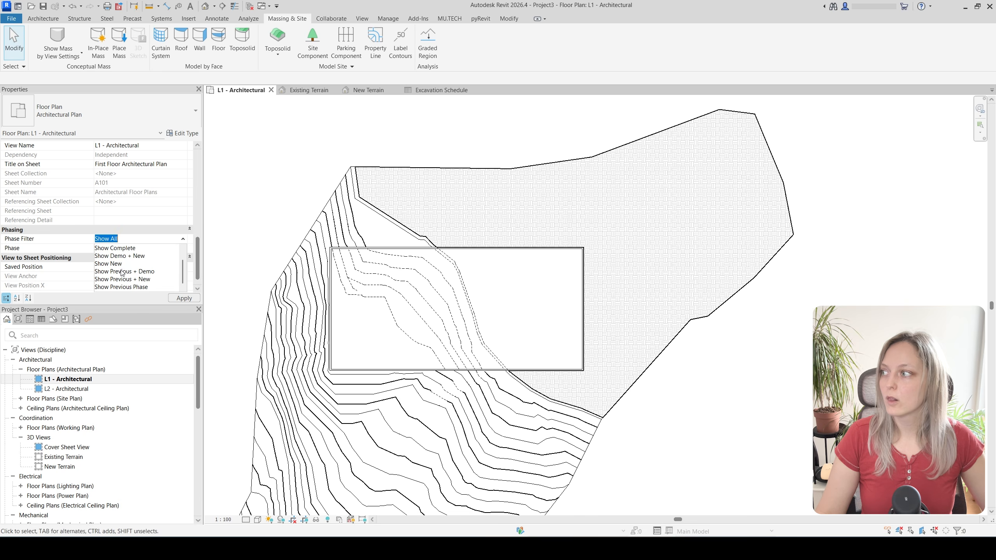
pyautogui.click(397, 284)
pyautogui.scroll(2, 445, 333)
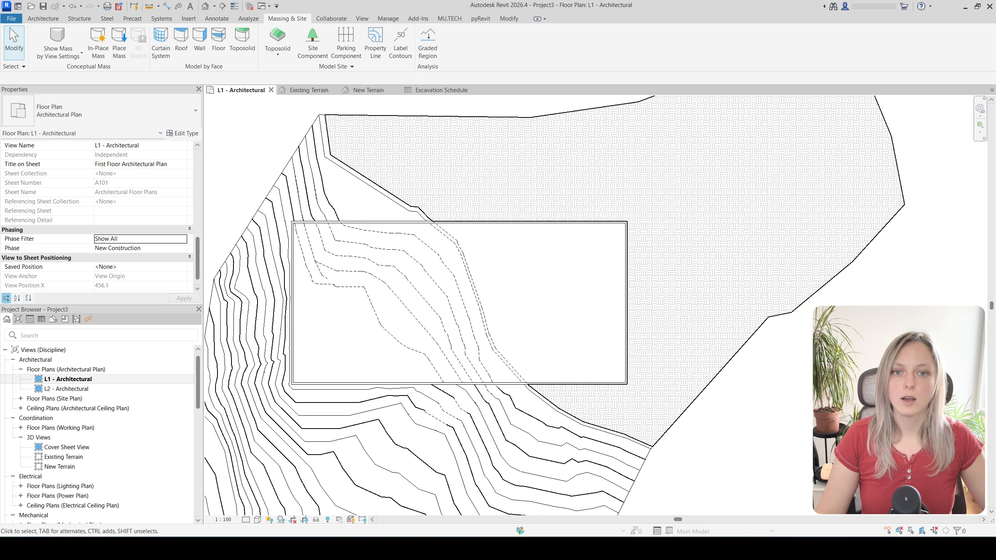
# - Try the Show New phase filter on the L1 - Architectural floor plan and undo it
pyautogui.click(186, 239)
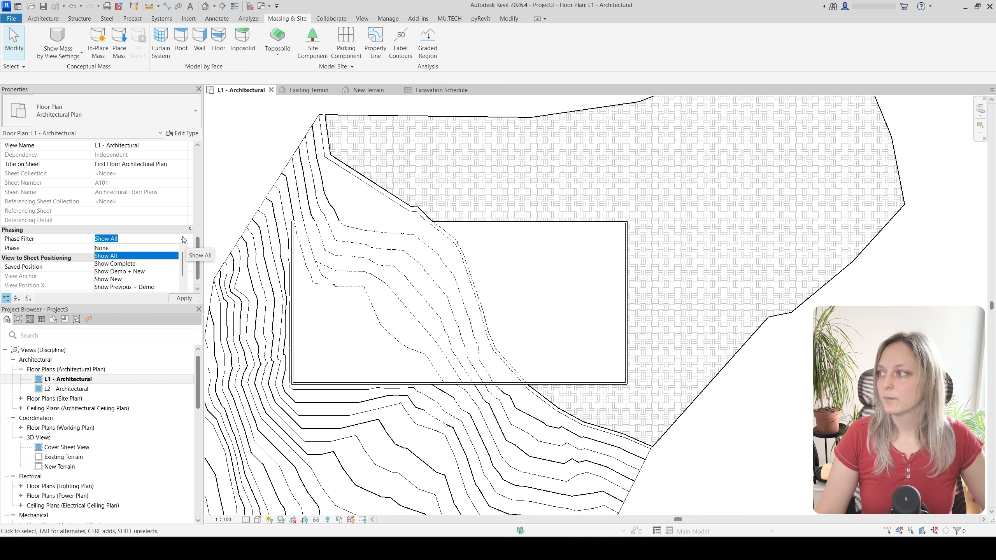
pyautogui.click(108, 279)
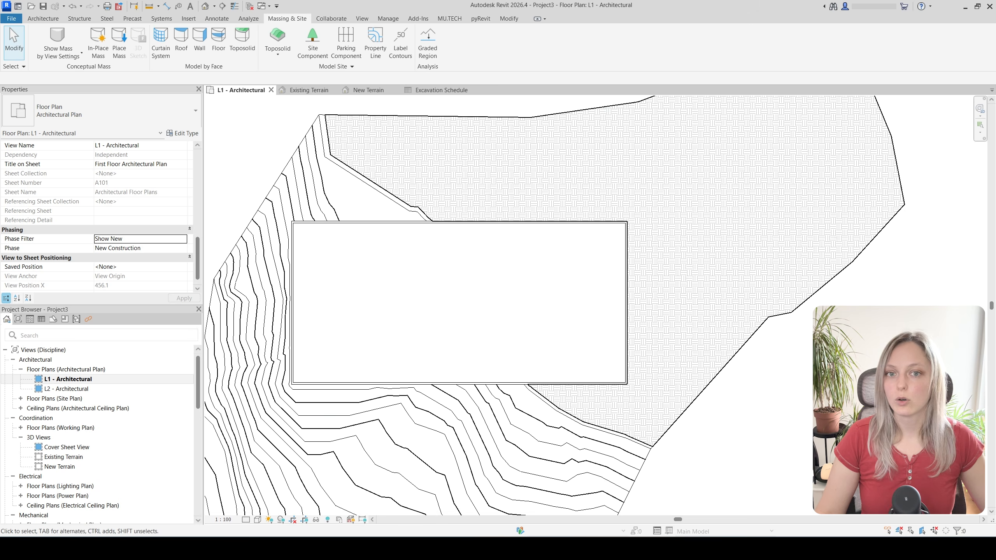
pyautogui.click(71, 6)
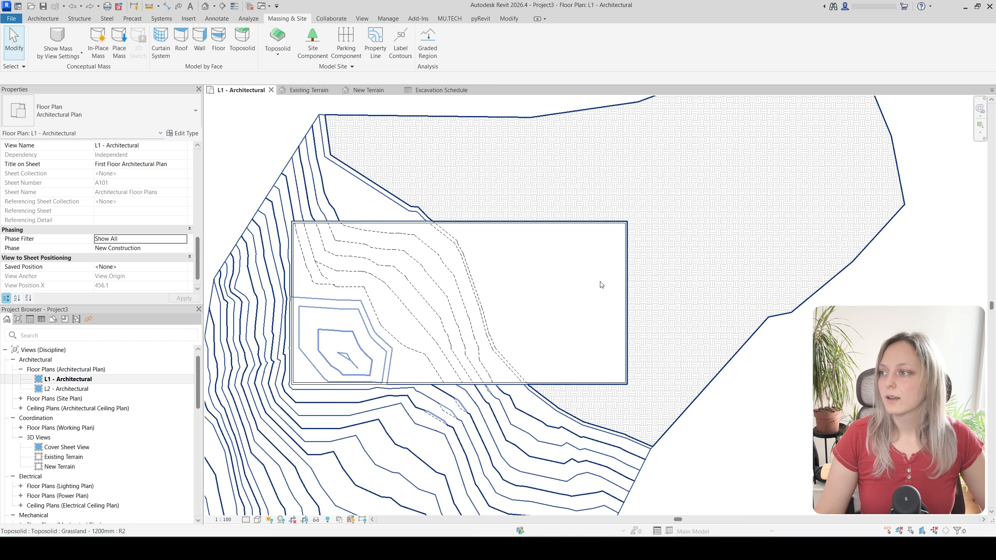
# - Draw a horizontal building section through the building and terrain on the L1 plan, and open it to inspect the ground below the floor
pyautogui.click(222, 6)
pyautogui.scroll(-3, 459, 351)
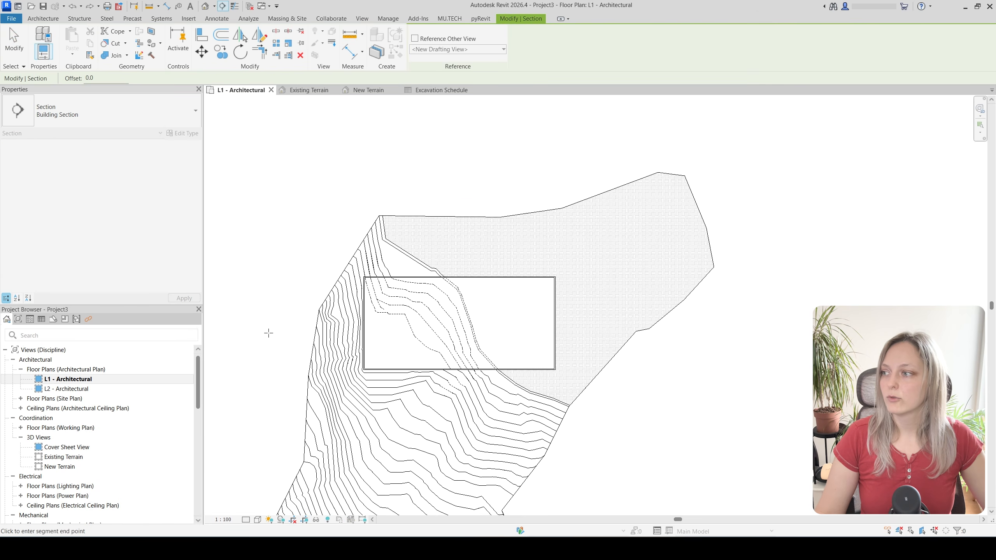
pyautogui.click(265, 333)
pyautogui.click(600, 333)
pyautogui.rightClick(569, 334)
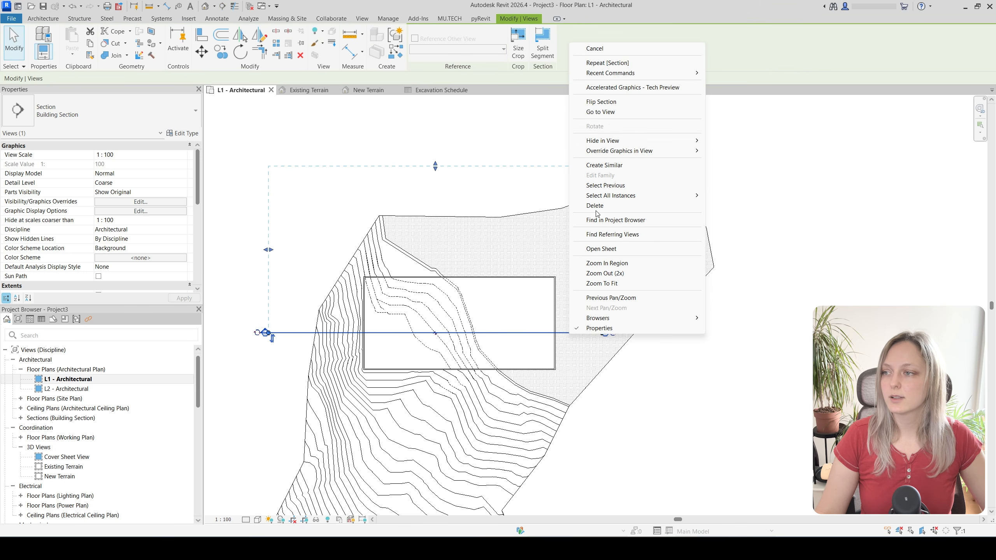
pyautogui.click(600, 111)
pyautogui.scroll(5, 435, 200)
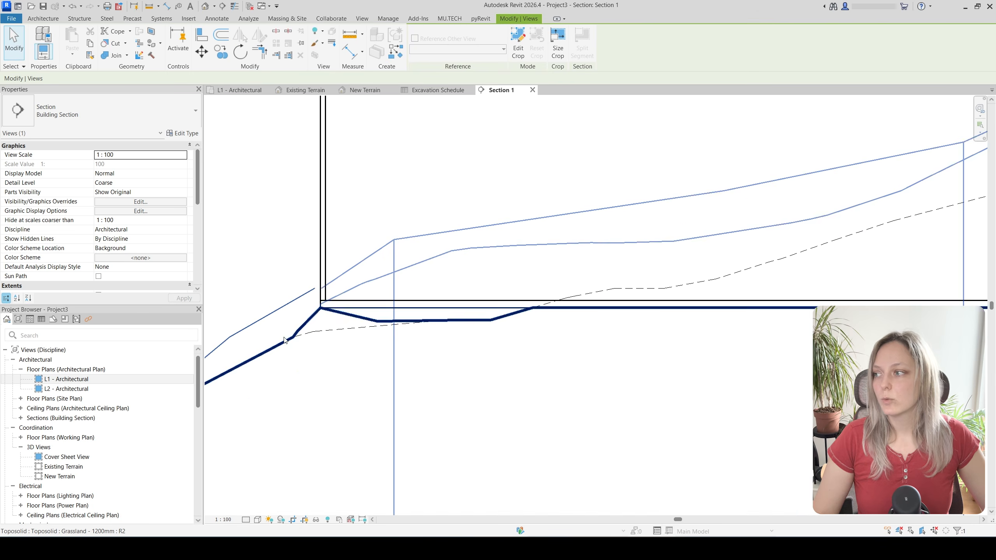
pyautogui.scroll(-1, 289, 342)
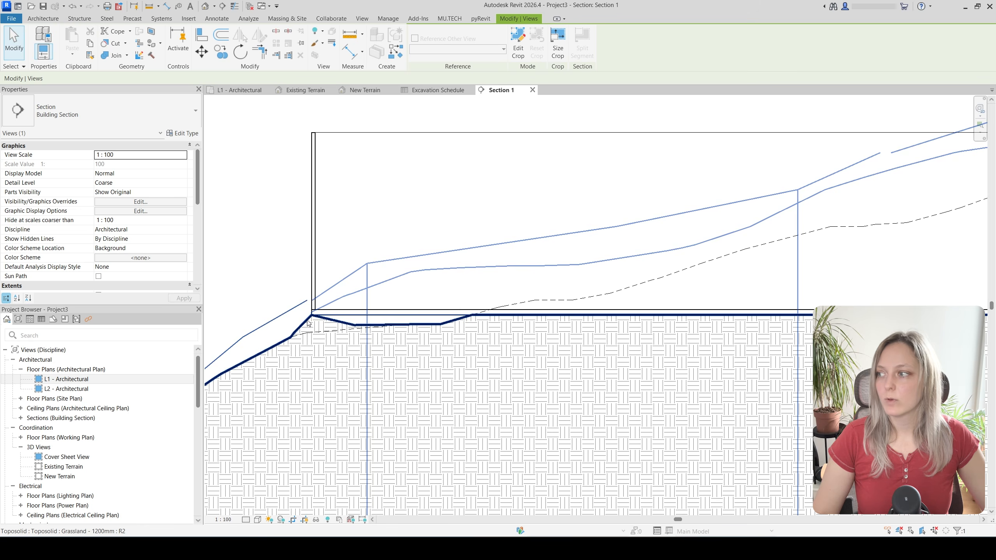
# - Move the section line on the L1 plan to the building's lower wall, shorten its view depth to the upper wall, and open Section 1
pyautogui.scroll(1, 308, 323)
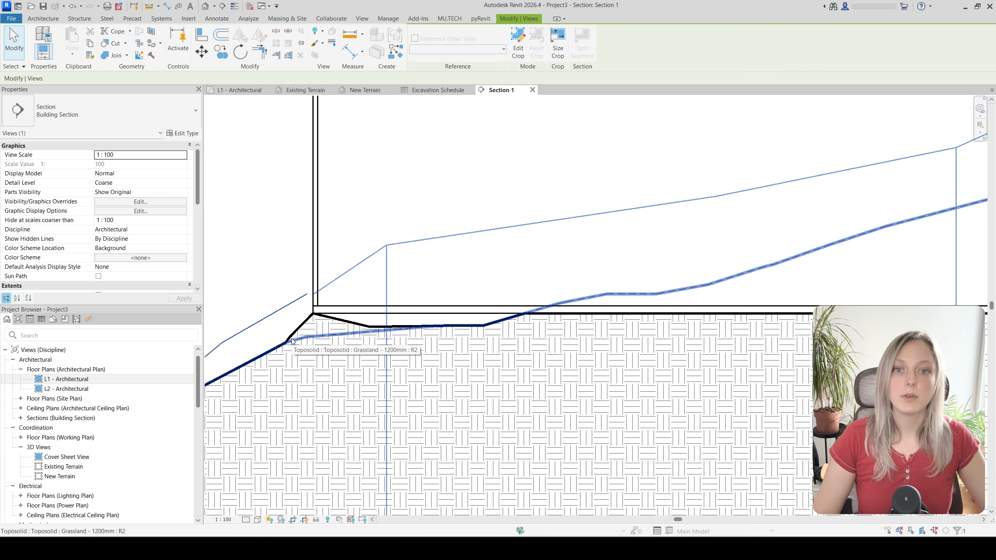
pyautogui.scroll(1, 374, 356)
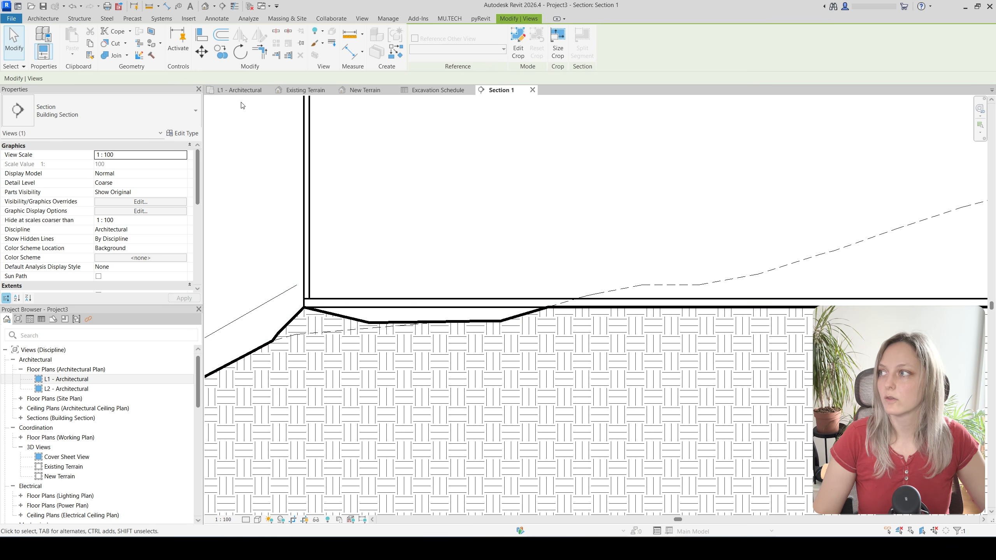
pyautogui.click(242, 91)
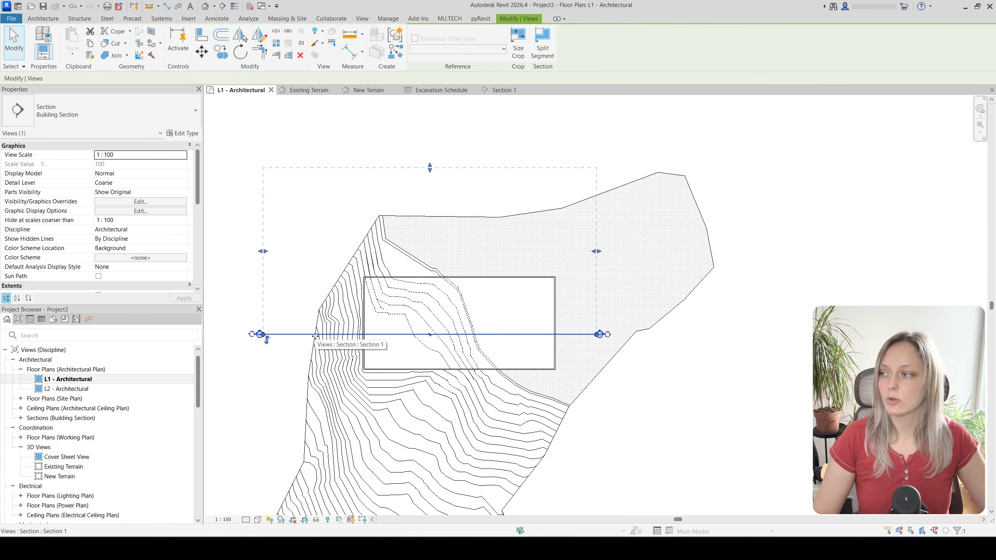
pyautogui.moveTo(315, 336); pyautogui.dragTo(319, 371)
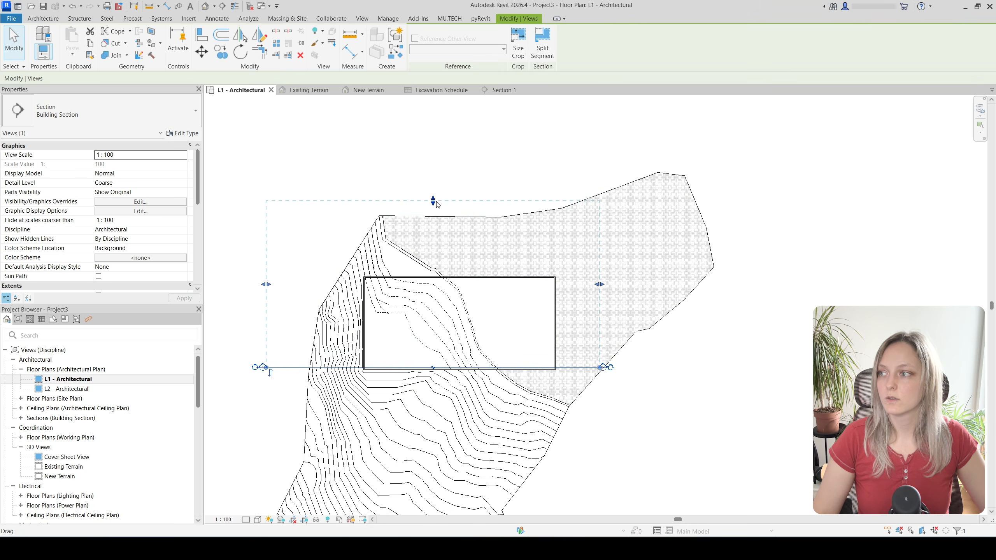
pyautogui.moveTo(433, 201); pyautogui.dragTo(450, 281)
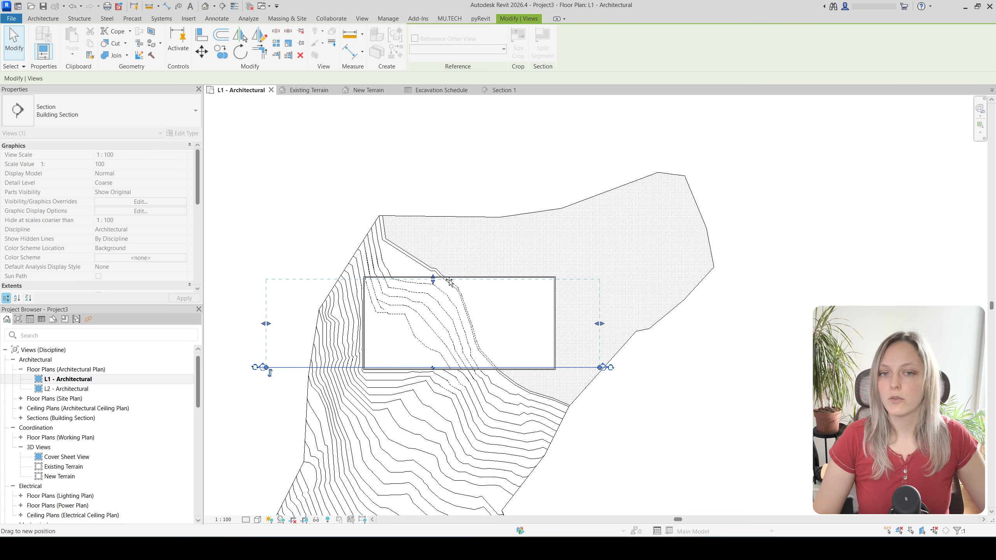
pyautogui.moveTo(449, 281); pyautogui.dragTo(449, 281)
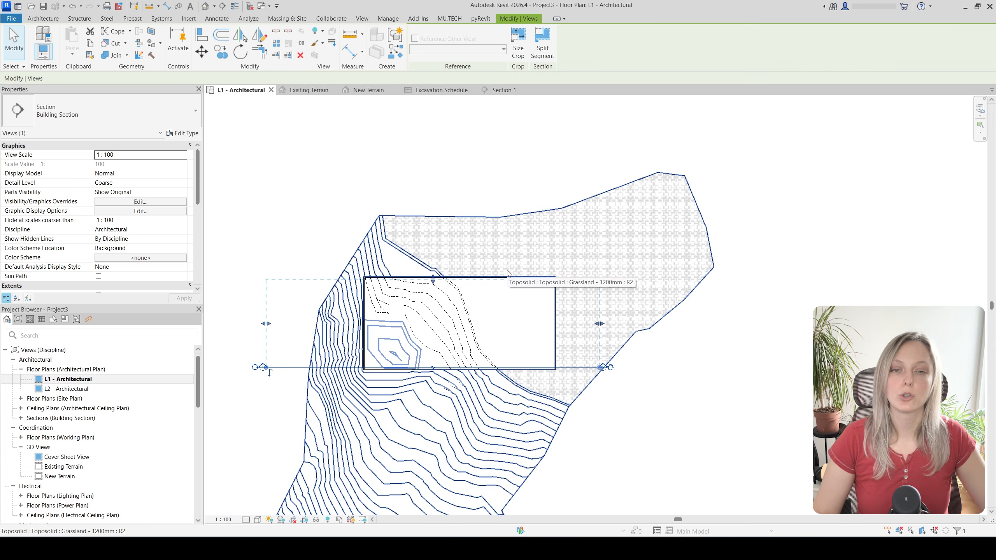
pyautogui.rightClick(295, 374)
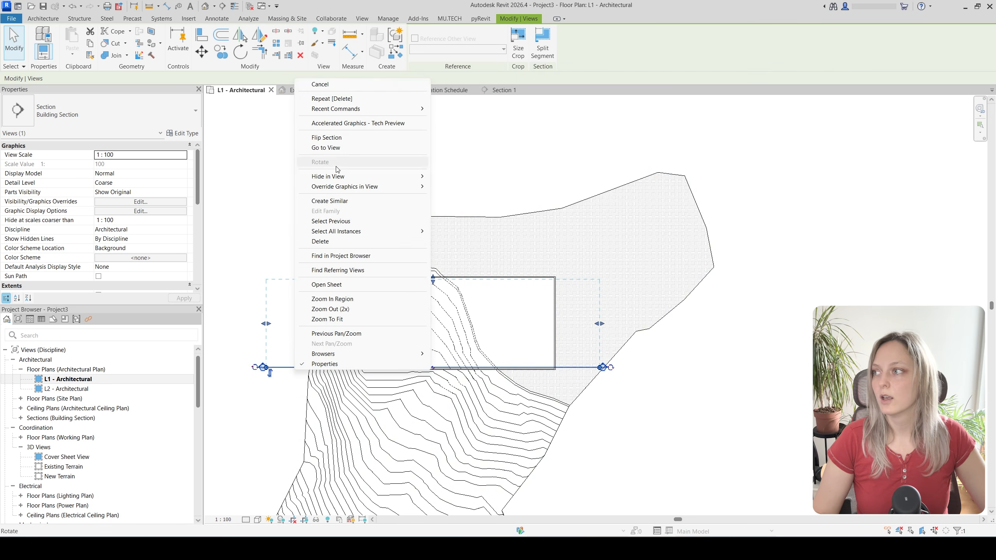
pyautogui.click(327, 148)
# - Delete the toposolid's four stray points below the building floor in Section 1 using Modify Sub Elements
pyautogui.click(495, 337)
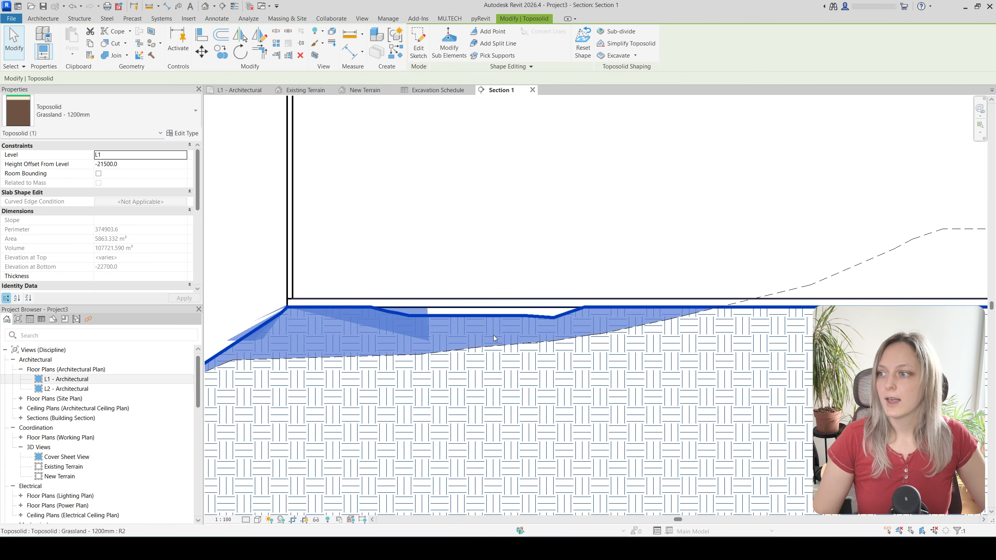
pyautogui.scroll(-2, 493, 335)
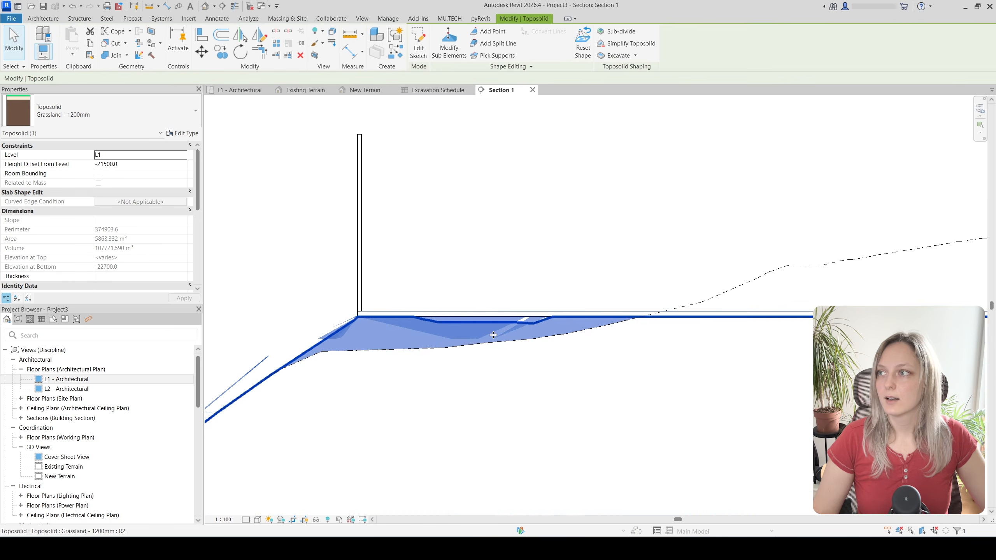
pyautogui.click(459, 40)
pyautogui.scroll(4, 461, 325)
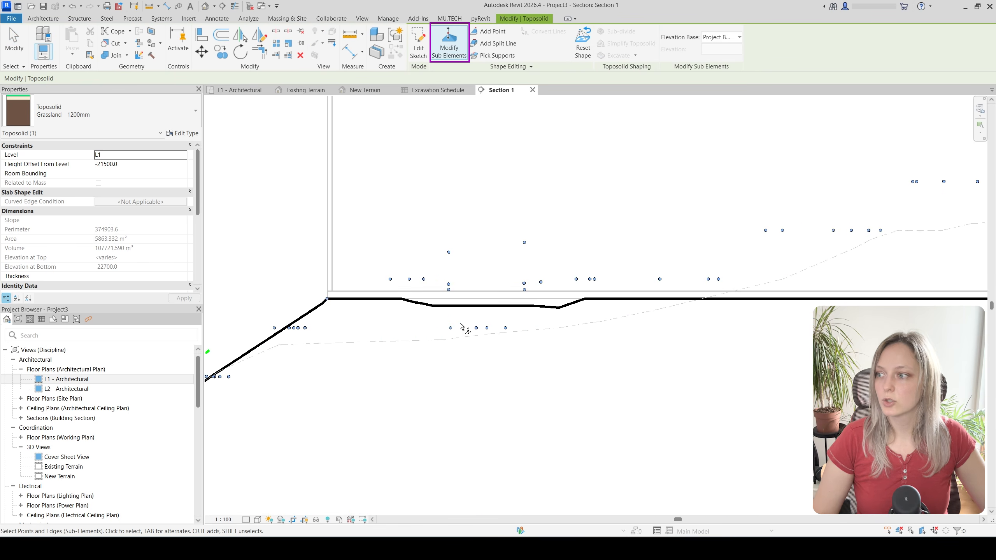
pyautogui.moveTo(414, 319); pyautogui.dragTo(676, 374)
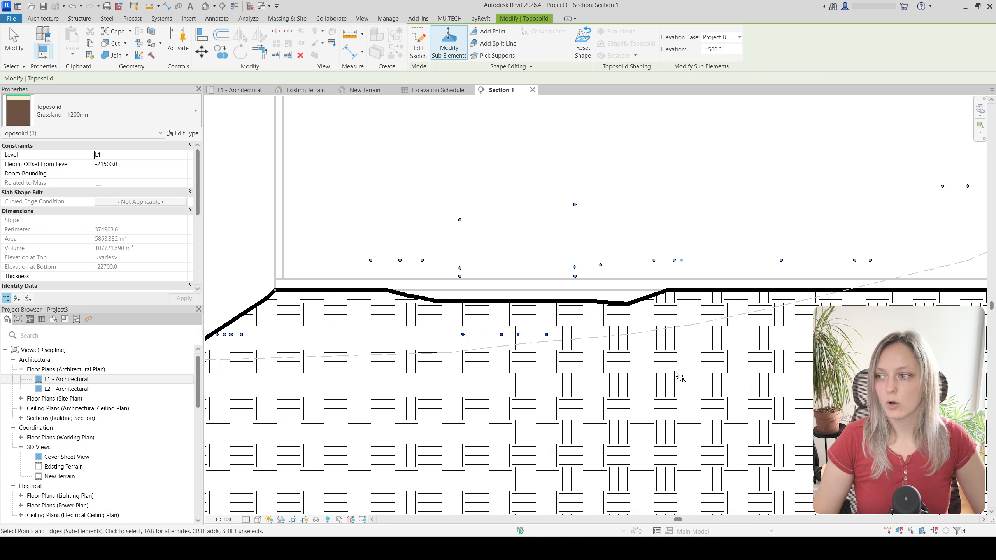
pyautogui.press('Delete')
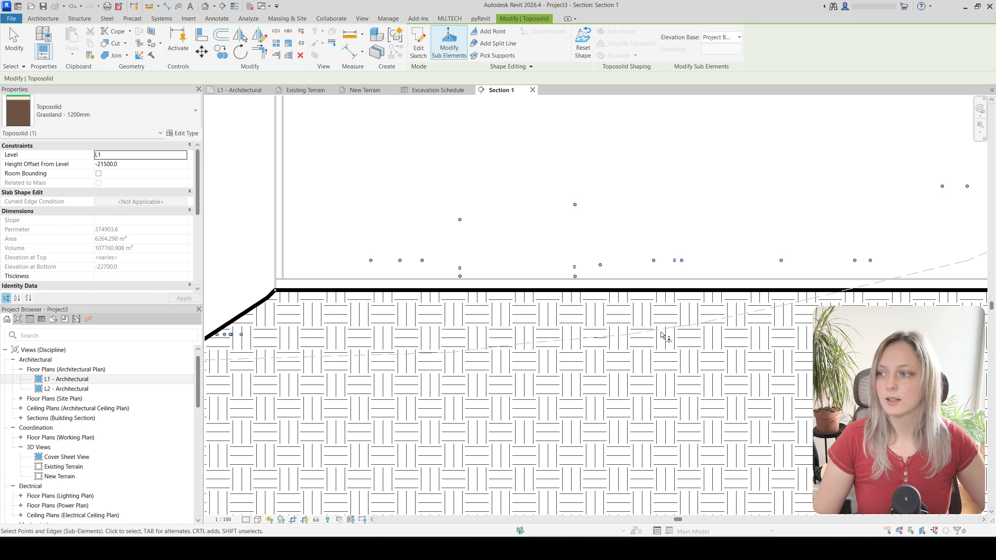
pyautogui.scroll(-2, 646, 327)
pyautogui.moveTo(705, 358); pyautogui.dragTo(664, 361, button='middle')
pyautogui.scroll(-4, 466, 331)
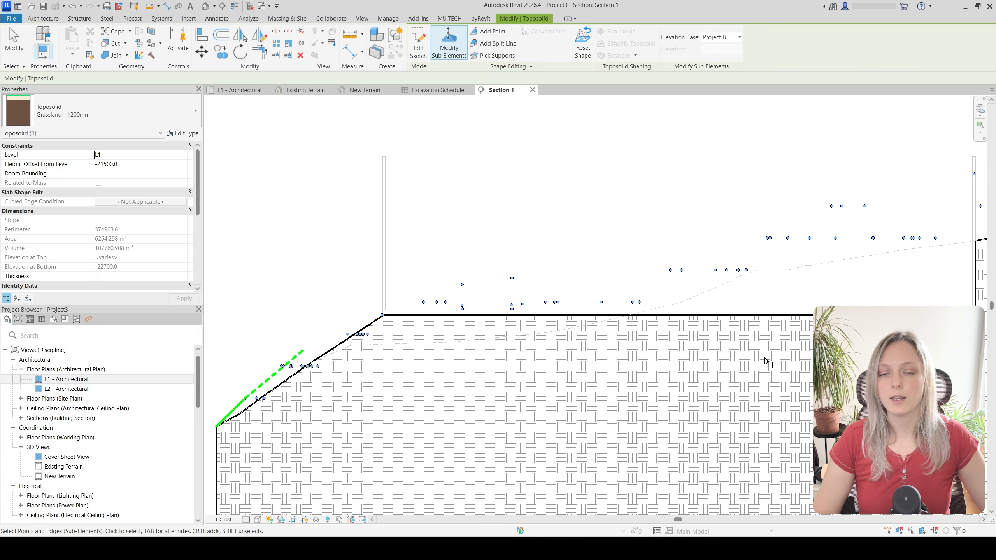
pyautogui.scroll(2, 390, 324)
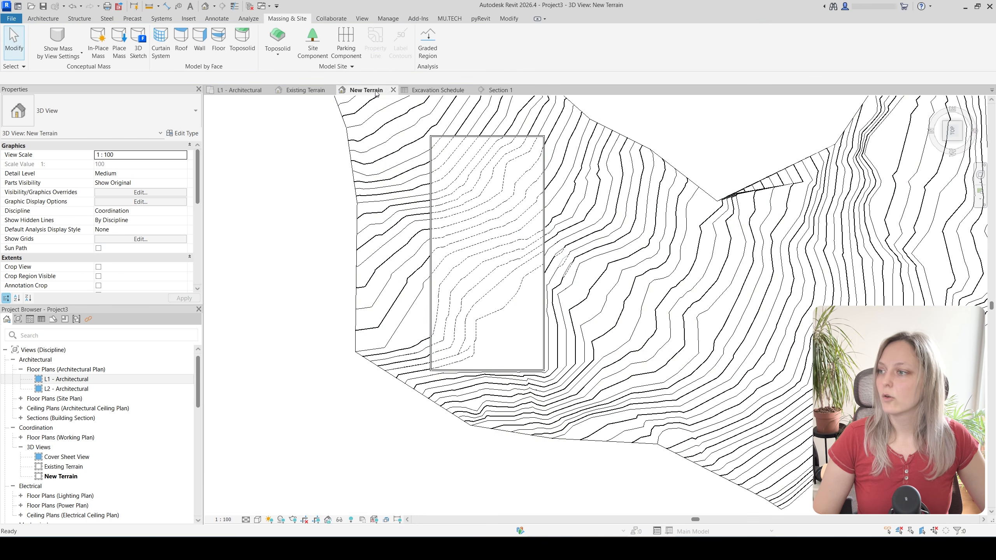
# - Review the terrain around the building from several angles in the New Terrain 3D view
pyautogui.keyDown('shift'); pyautogui.moveTo(690, 302); pyautogui.dragTo(712, 317, button='middle'); pyautogui.keyUp('shift')
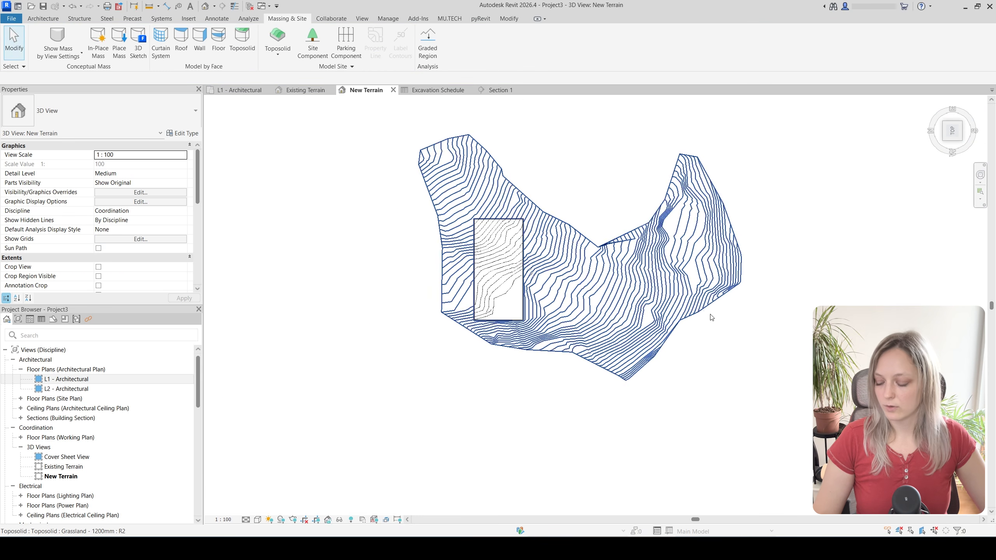
pyautogui.keyDown('shift'); pyautogui.moveTo(781, 312); pyautogui.dragTo(716, 183, button='middle'); pyautogui.keyUp('shift')
pyautogui.scroll(2, 609, 192)
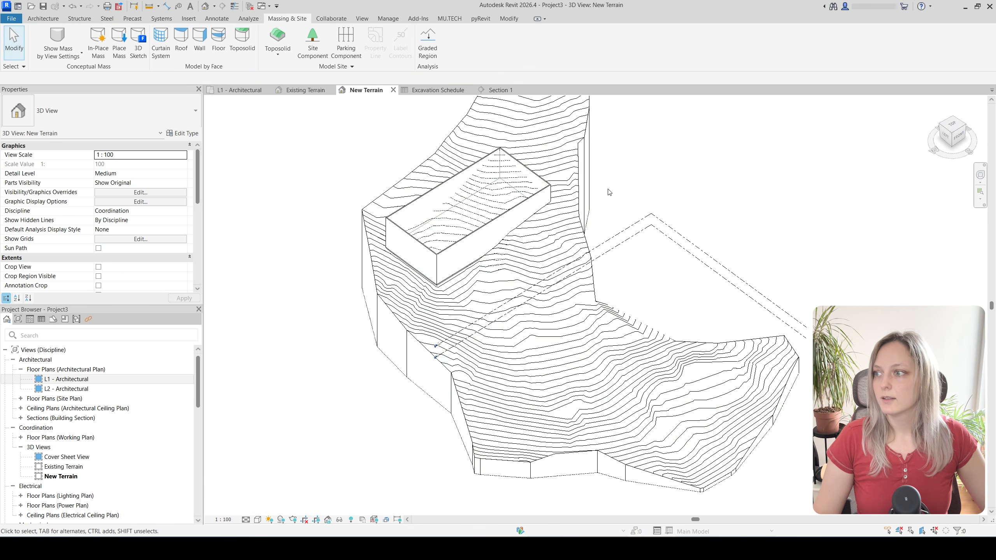
pyautogui.click(471, 304)
pyautogui.keyDown('shift'); pyautogui.moveTo(471, 303); pyautogui.dragTo(736, 161, button='middle'); pyautogui.keyUp('shift')
pyautogui.click(735, 139)
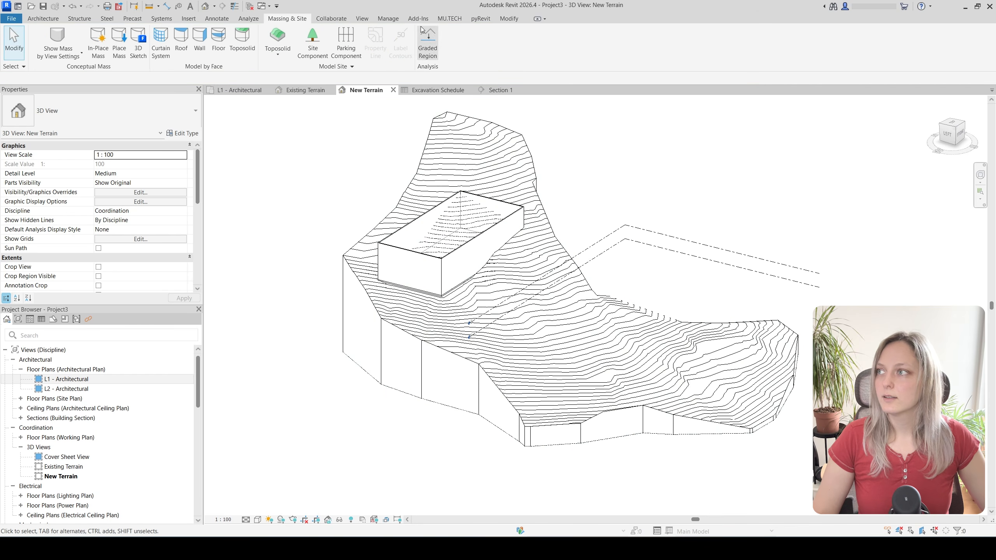
# - Set the projection line color of the Demolished phase status to RGB 192-192-192 in the phasing graphic overrides
pyautogui.click(382, 19)
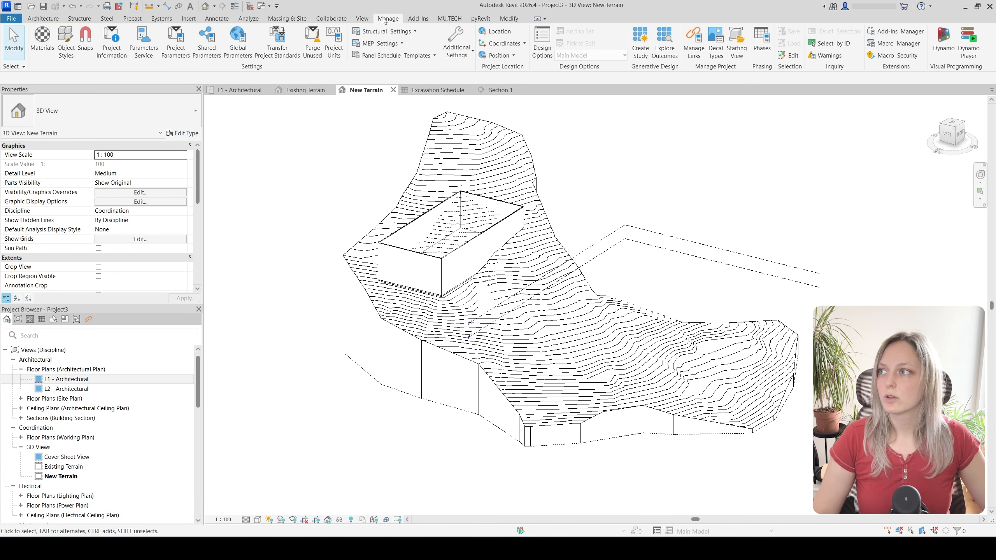
pyautogui.click(762, 39)
pyautogui.moveTo(466, 167); pyautogui.dragTo(684, 159)
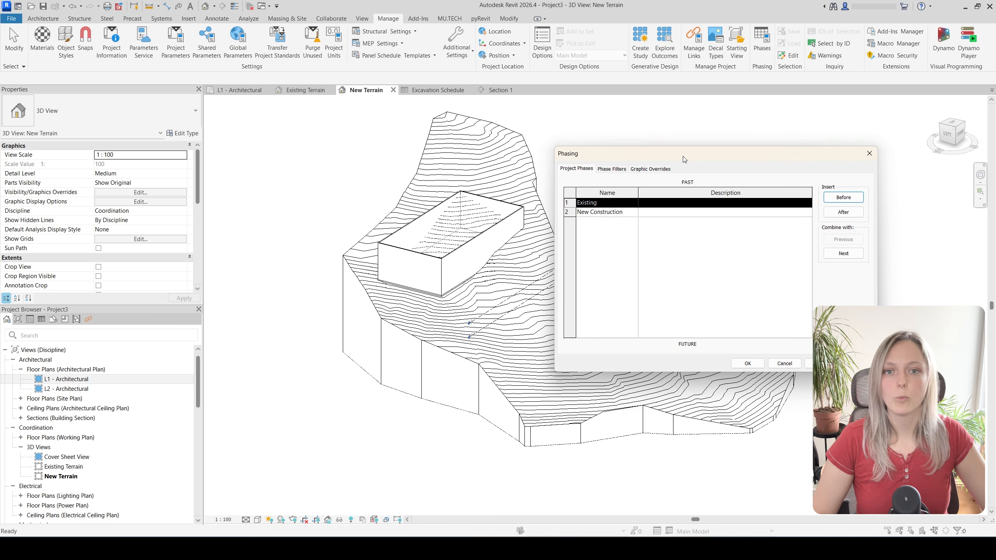
pyautogui.click(641, 170)
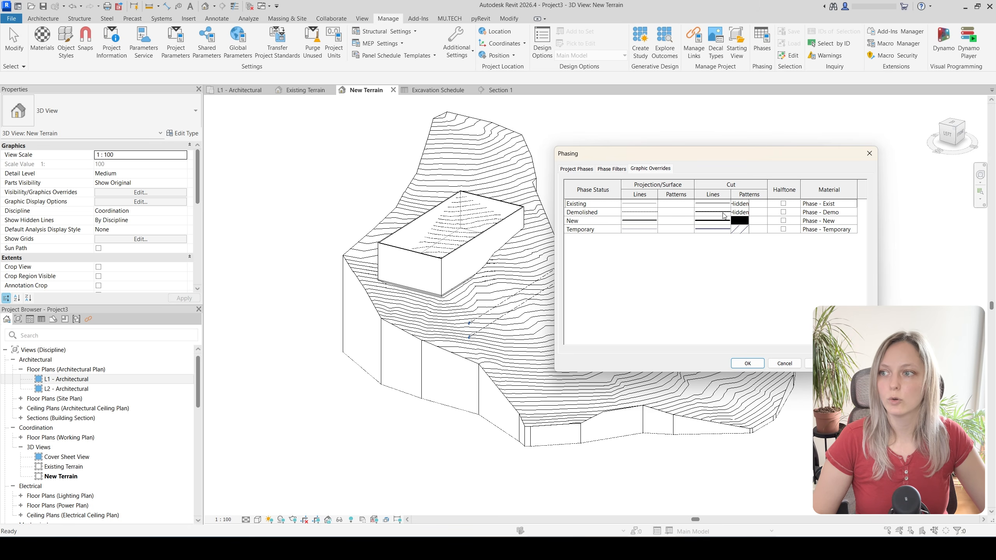
pyautogui.click(635, 213)
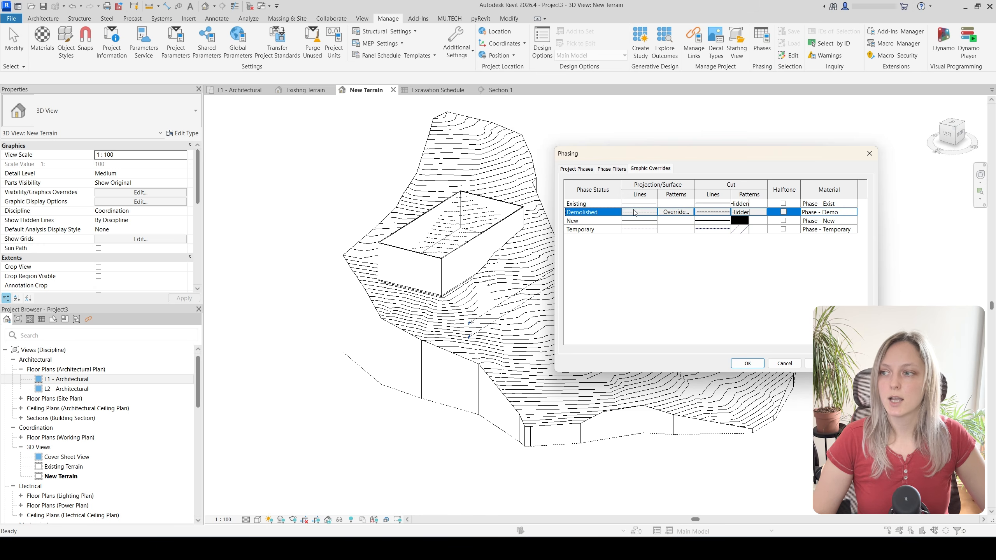
pyautogui.click(636, 213)
pyautogui.click(716, 261)
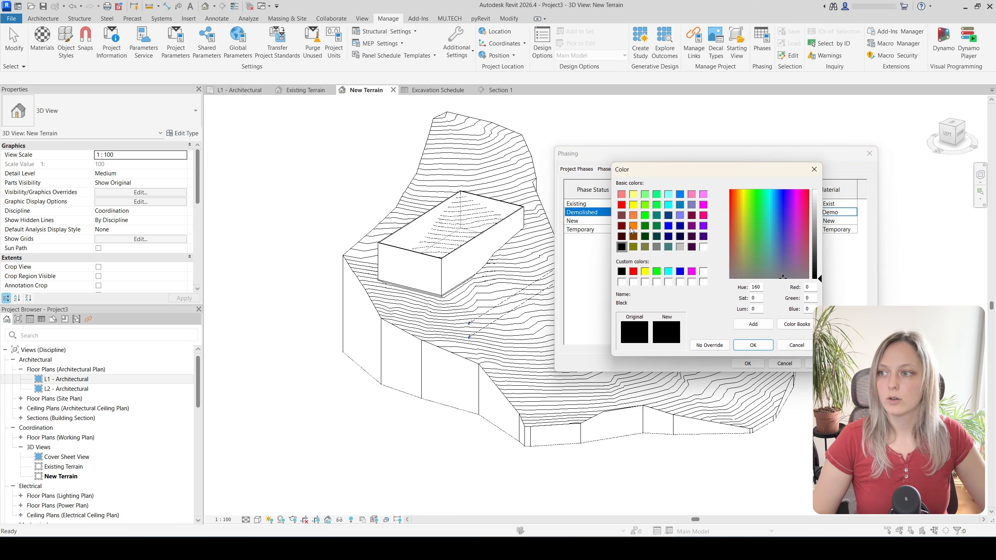
pyautogui.click(680, 246)
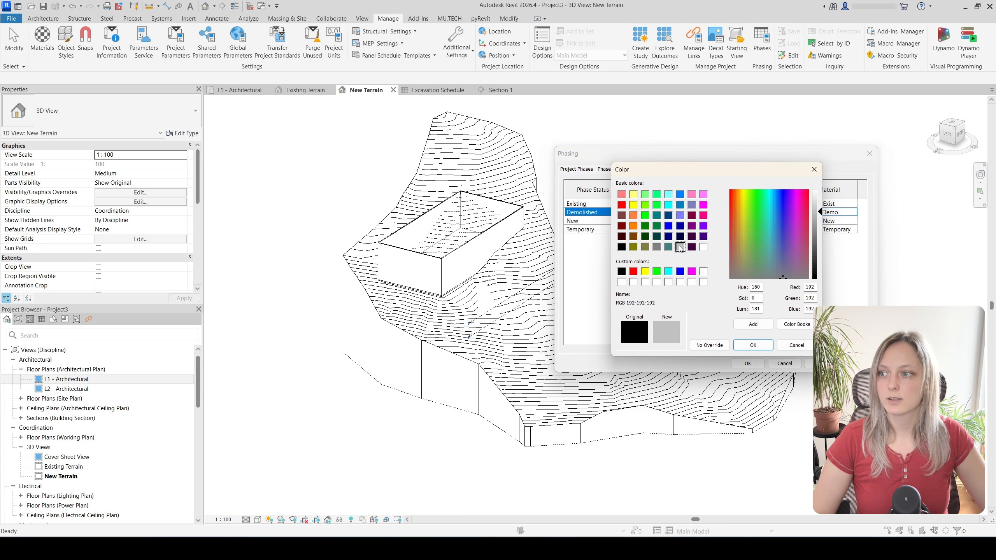
pyautogui.click(753, 345)
pyautogui.click(744, 301)
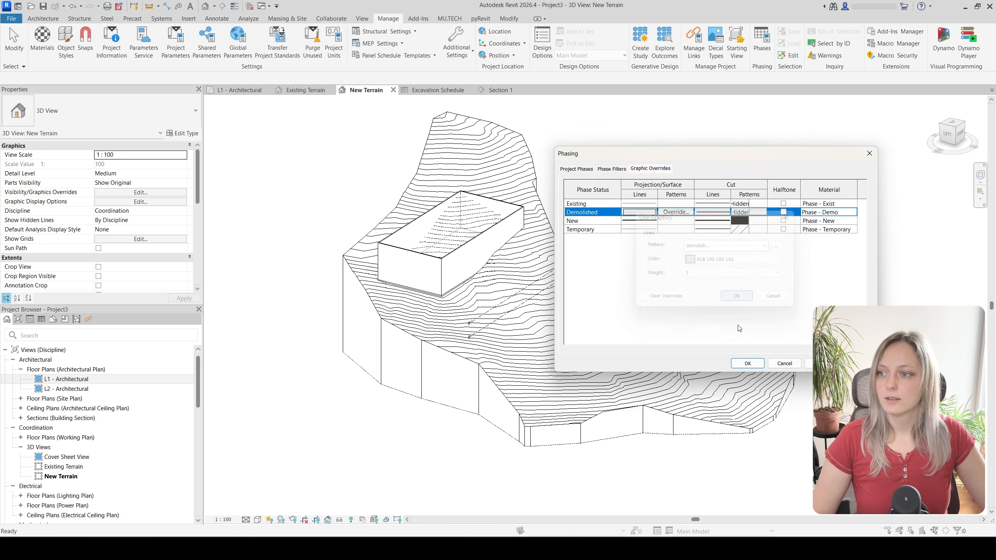
pyautogui.click(747, 363)
# - Examine the demolished terrain lines inside the building in New Terrain and review the phasing graphic overrides again
pyautogui.scroll(4, 648, 251)
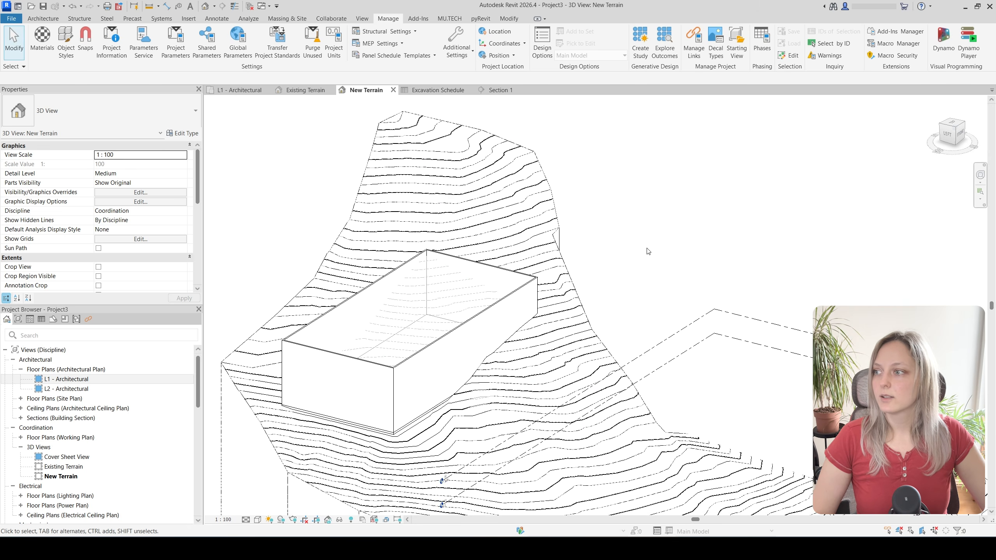
pyautogui.scroll(5, 747, 260)
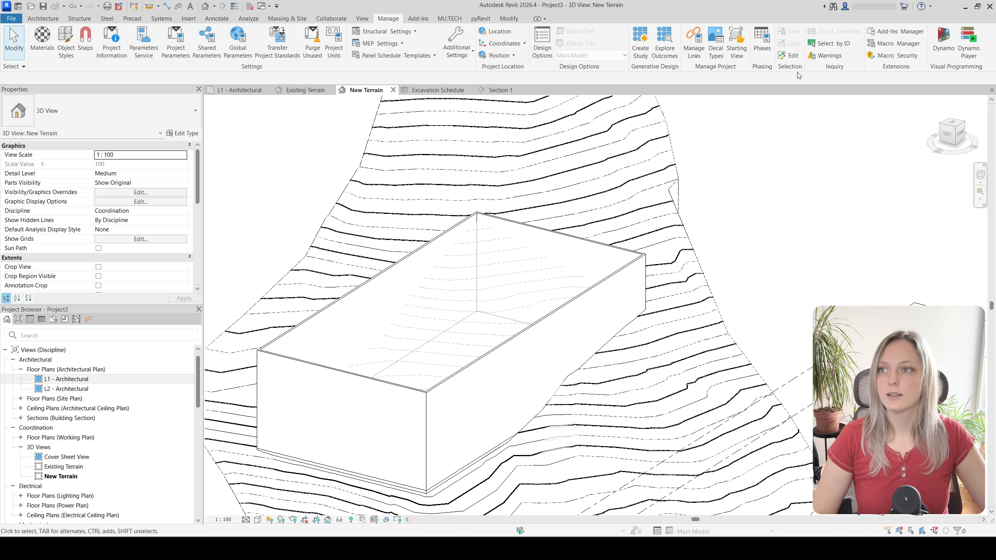
pyautogui.click(762, 41)
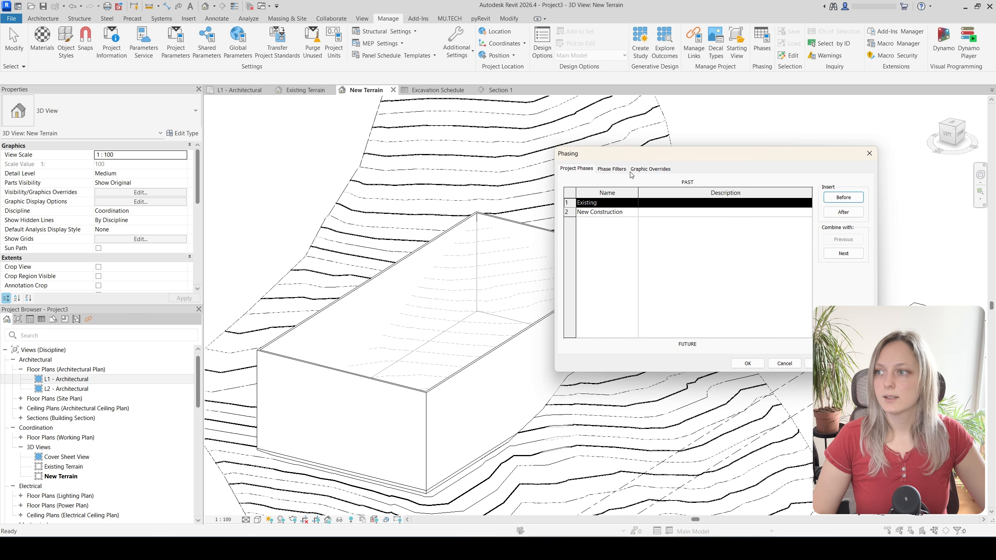
pyautogui.click(648, 170)
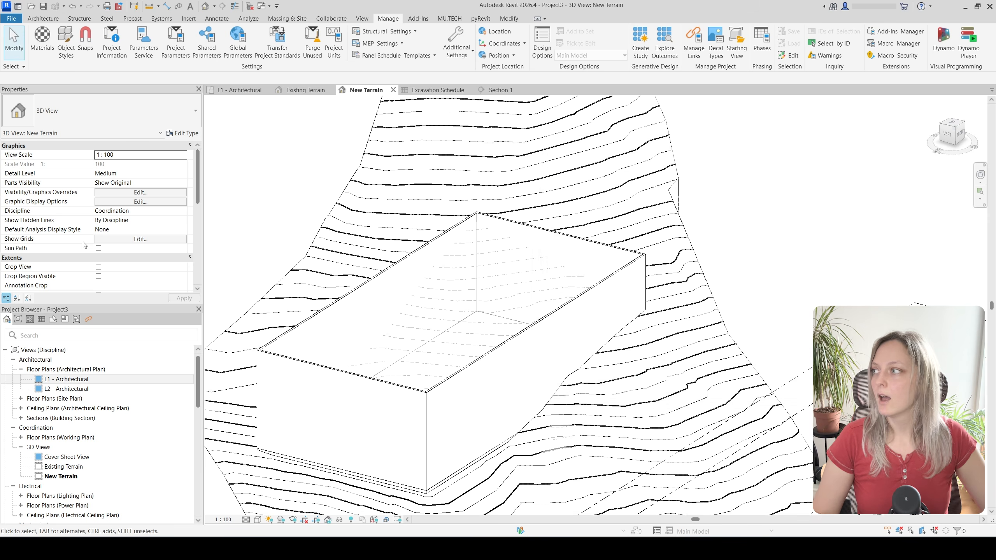
# - Create a new rule-based view filter named Existing Topography from the New Terrain view's visibility and graphic overrides
pyautogui.click(111, 193)
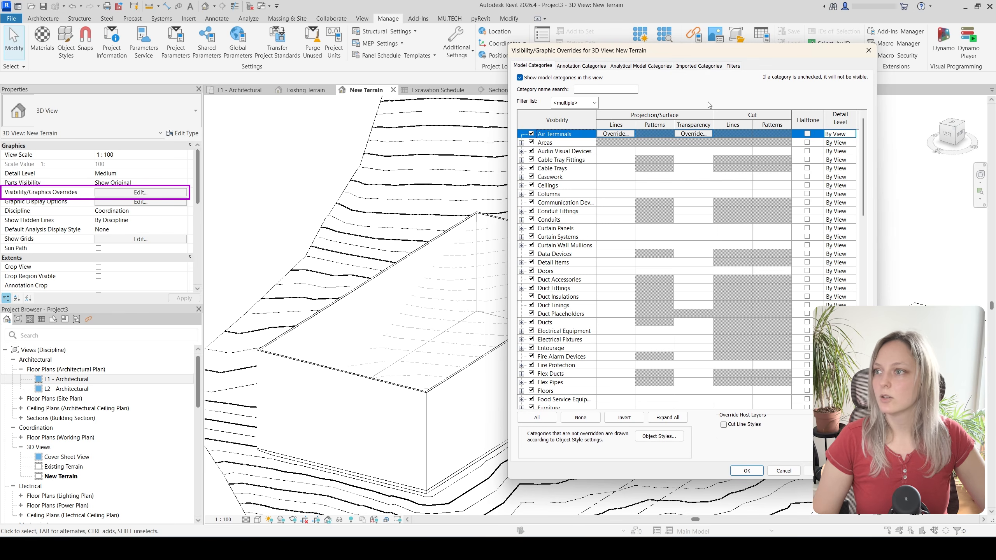
pyautogui.click(733, 66)
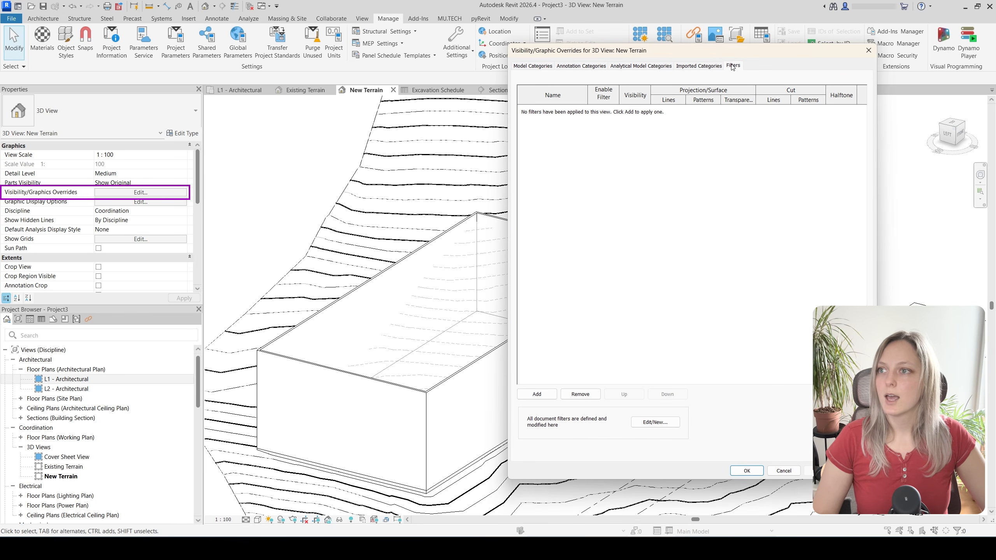
pyautogui.click(537, 394)
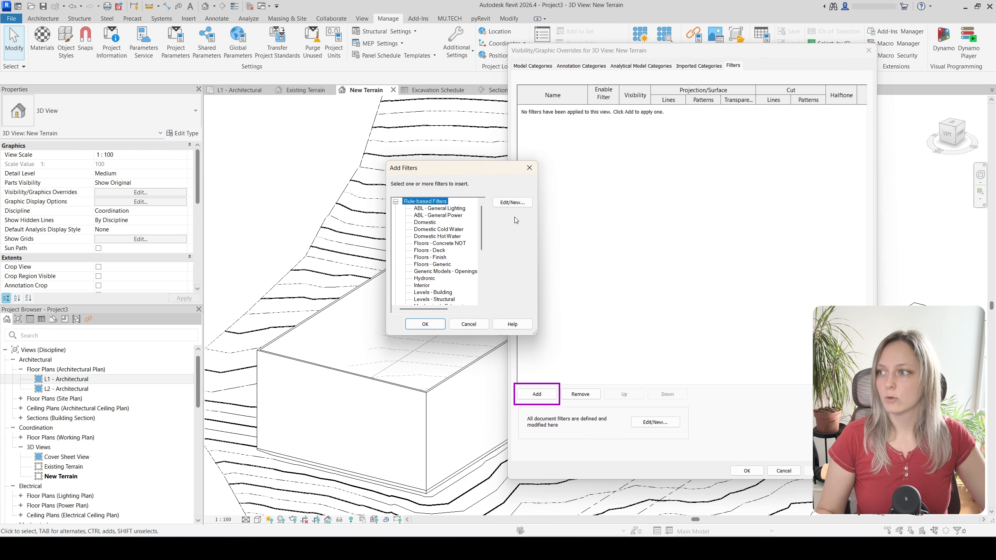
pyautogui.click(514, 202)
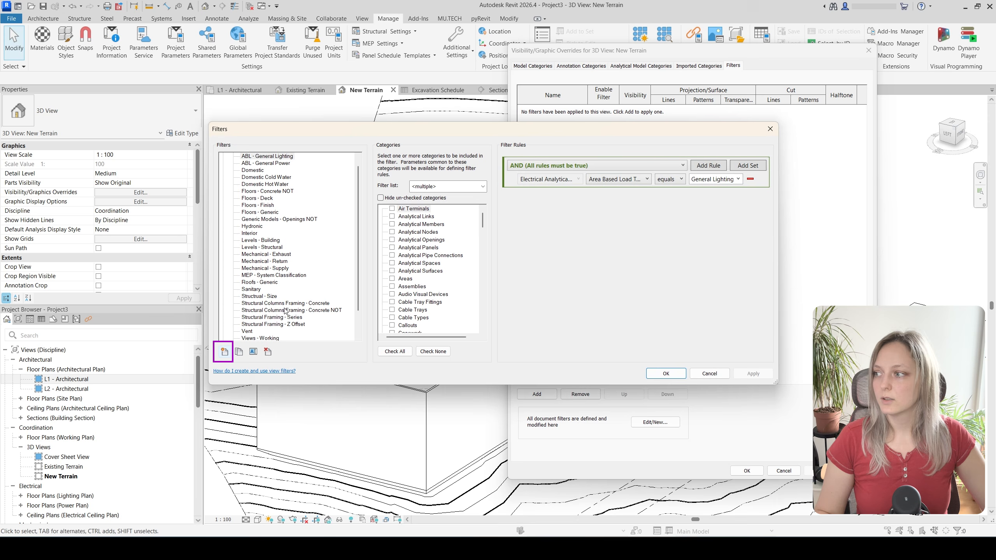
pyautogui.click(225, 353)
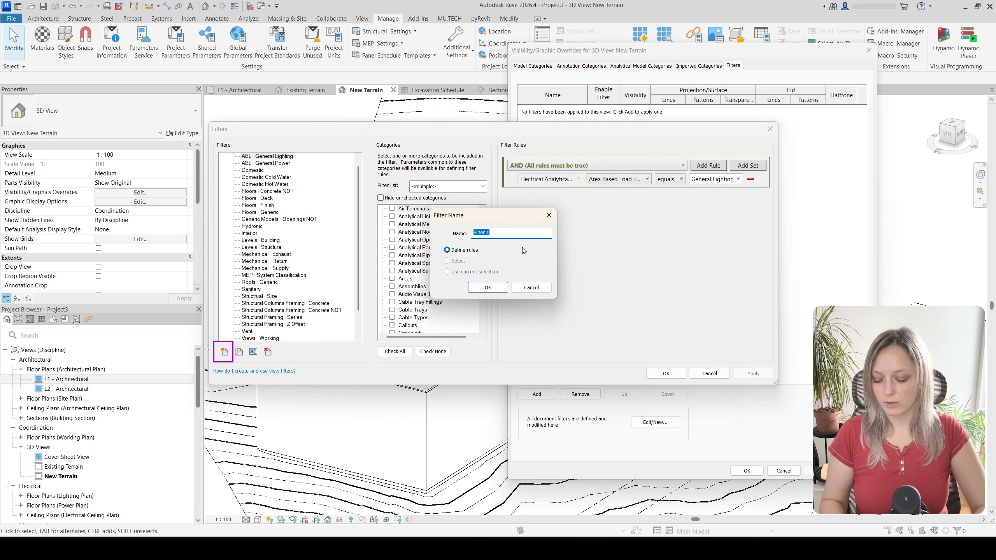
pyautogui.write('Exi')
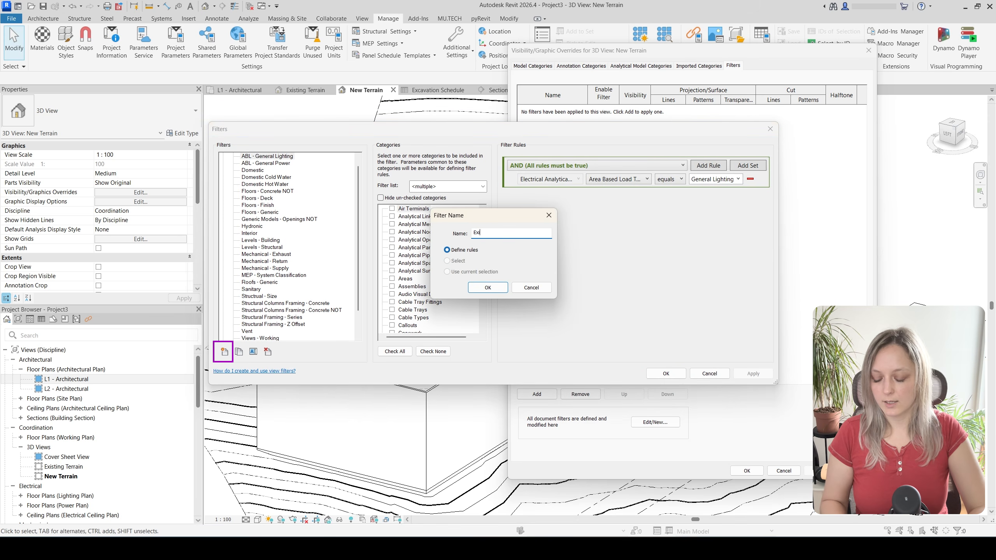
pyautogui.write('sting Topo')
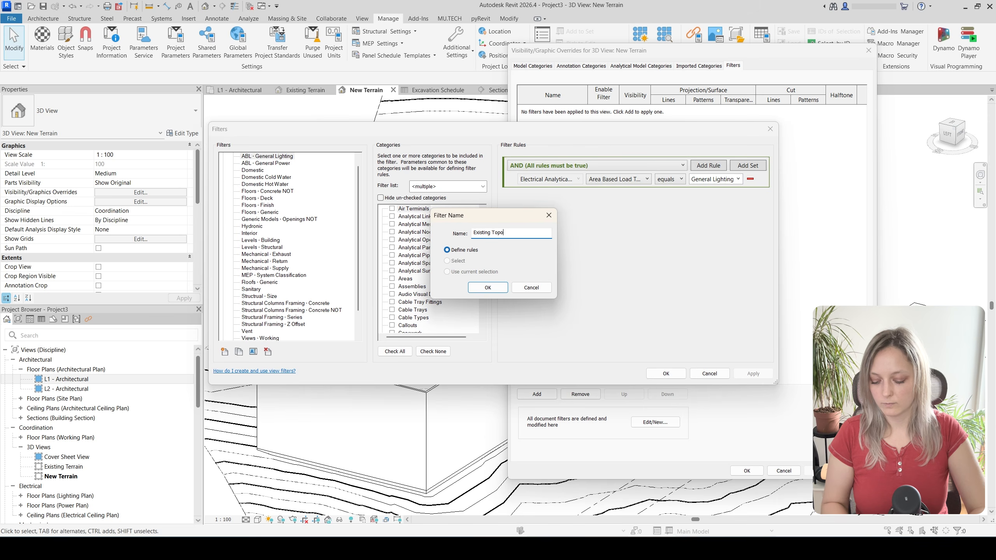
pyautogui.write('graphy')
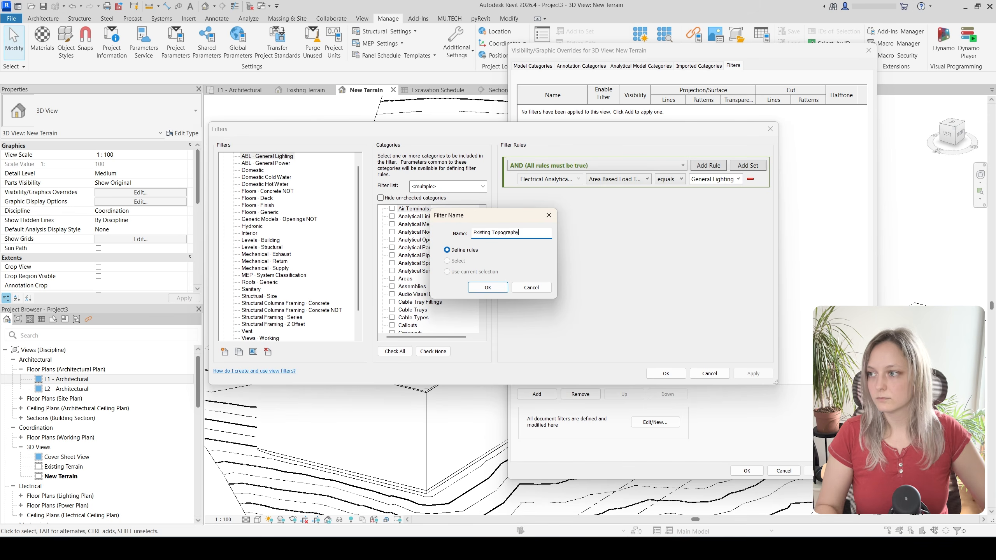
pyautogui.click(488, 288)
# - Assign the Toposolid category to the Existing Topography filter
pyautogui.click(427, 301)
pyautogui.press('t')
pyautogui.scroll(-2, 427, 302)
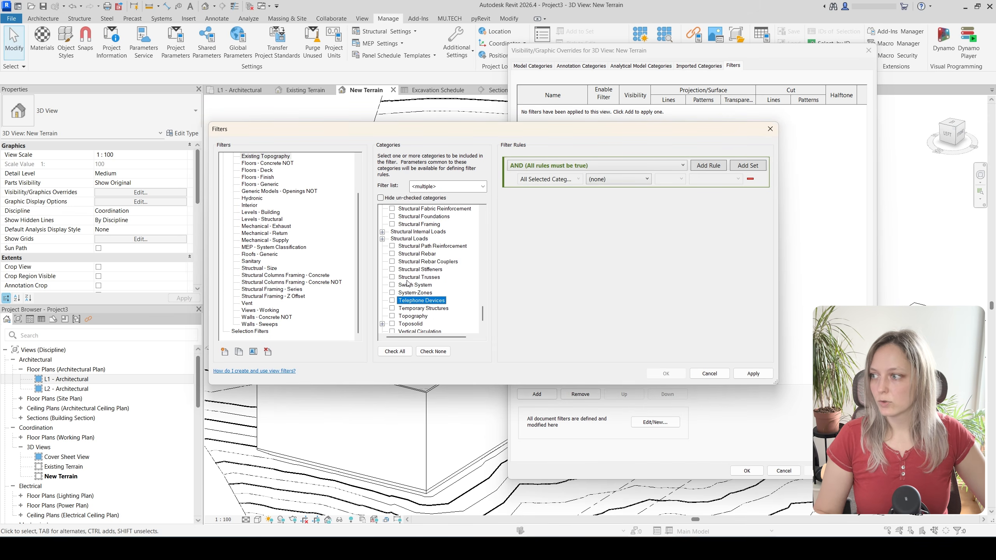
pyautogui.click(388, 324)
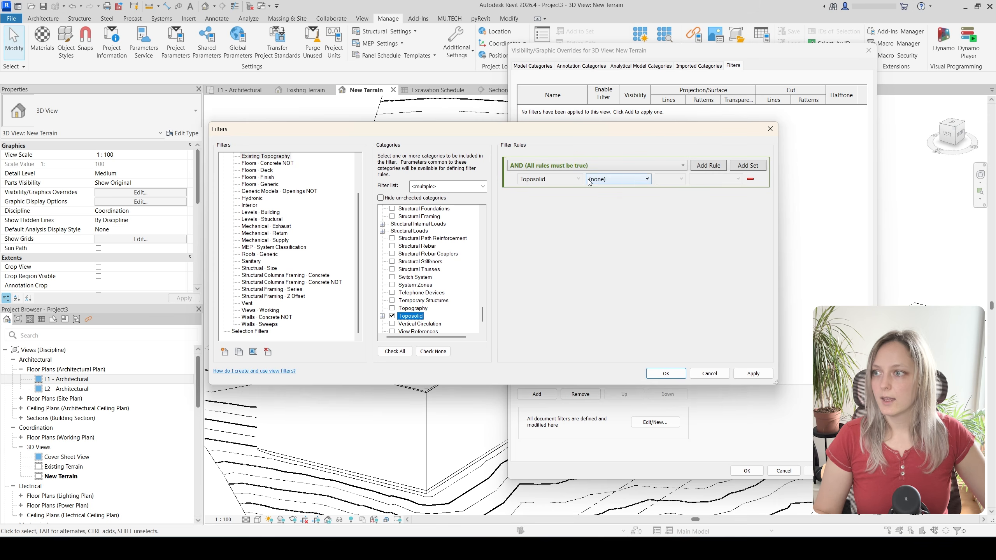
# - Define the filter rule on Phase Created with the equals condition and a phase value, and save the filter
pyautogui.click(623, 180)
pyautogui.scroll(-5, 621, 275)
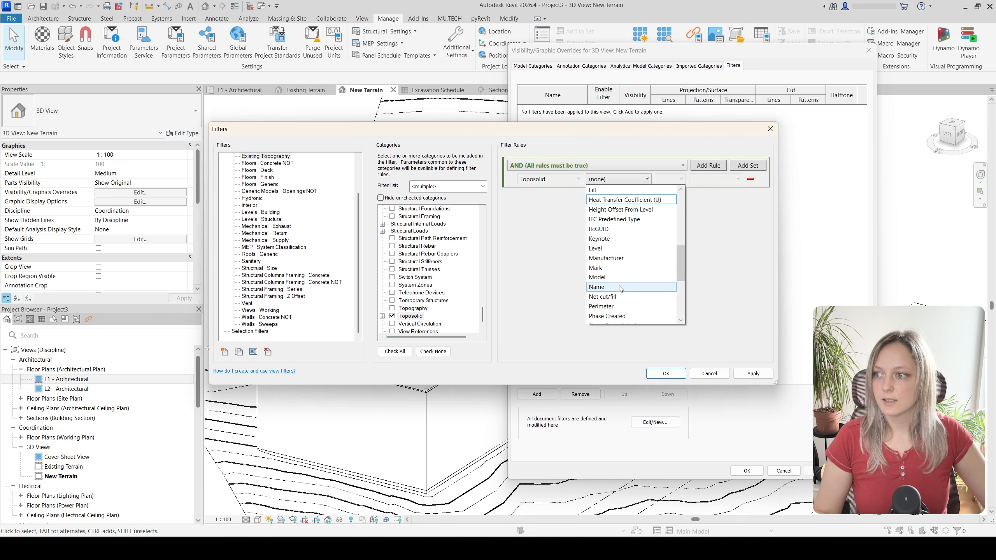
pyautogui.scroll(-1, 621, 289)
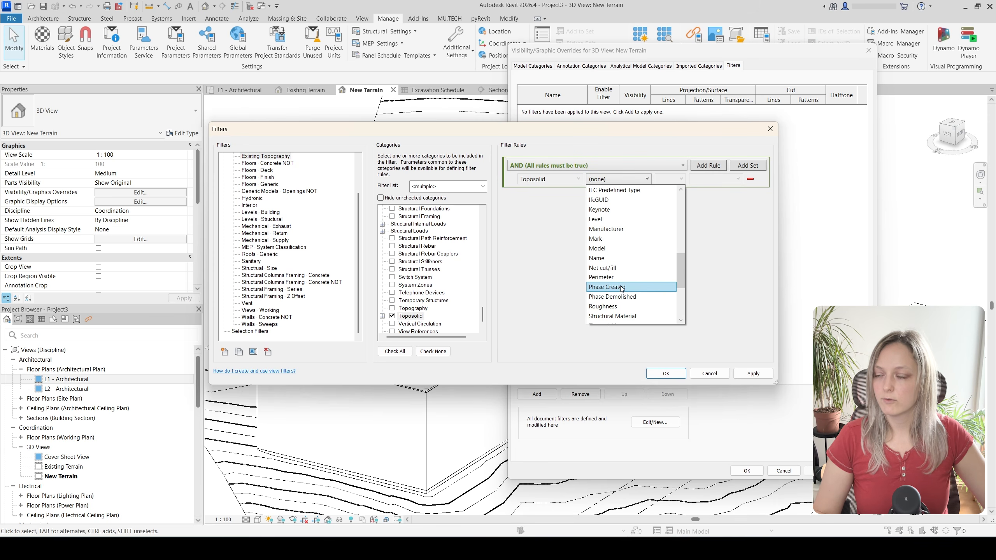
pyautogui.click(621, 288)
pyautogui.click(738, 180)
pyautogui.click(738, 180)
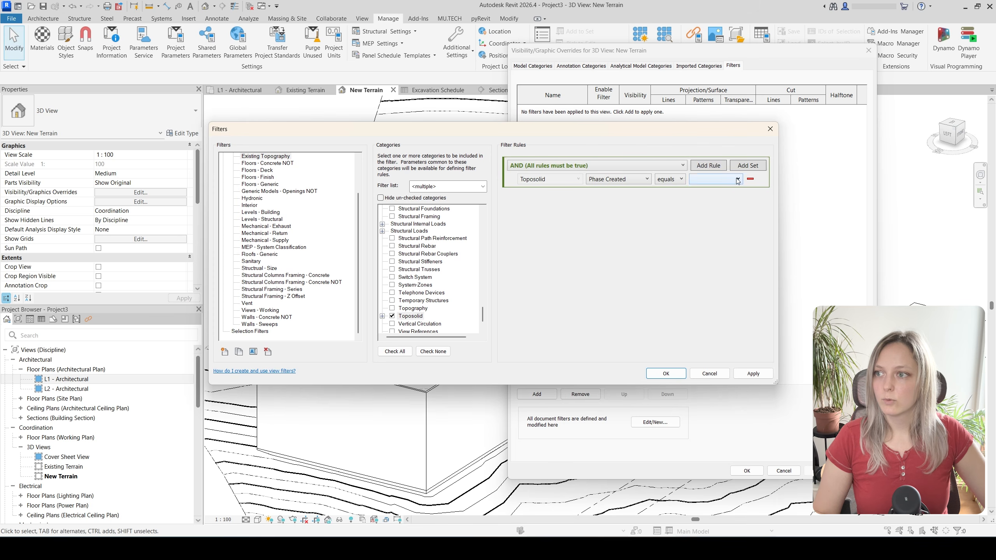
pyautogui.click(738, 180)
pyautogui.click(705, 191)
pyautogui.click(666, 374)
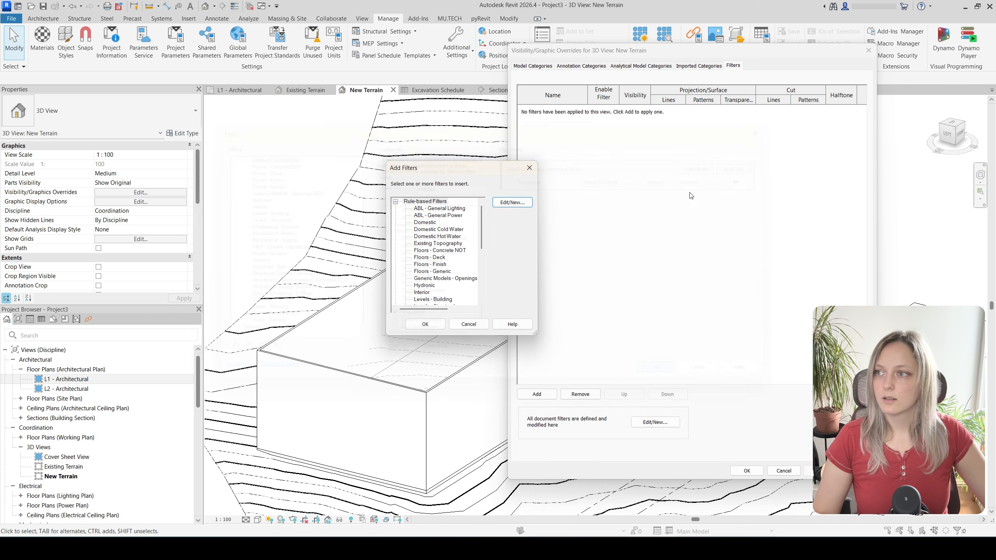
# - Add the Existing Topography filter to the New Terrain view's overrides
pyautogui.scroll(-4, 439, 291)
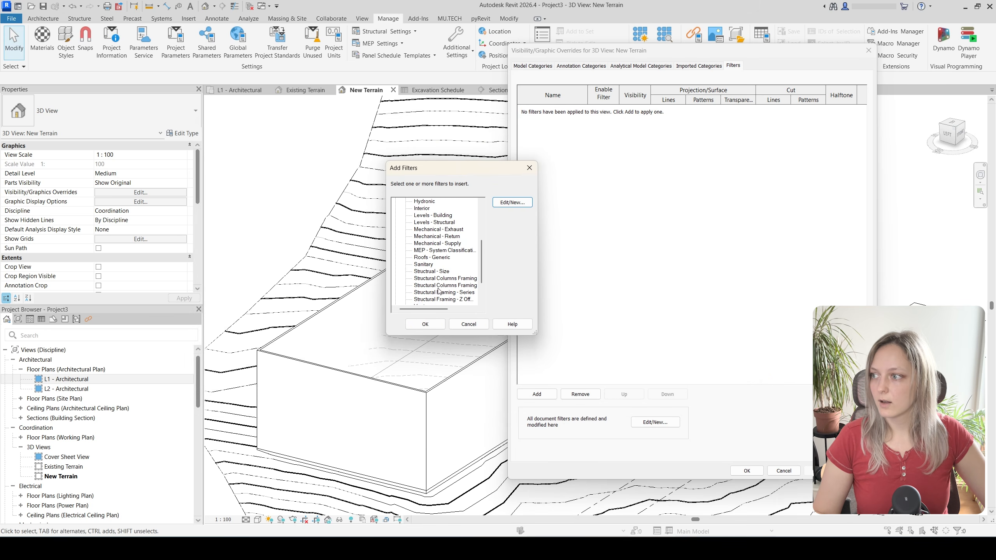
pyautogui.scroll(-2, 440, 291)
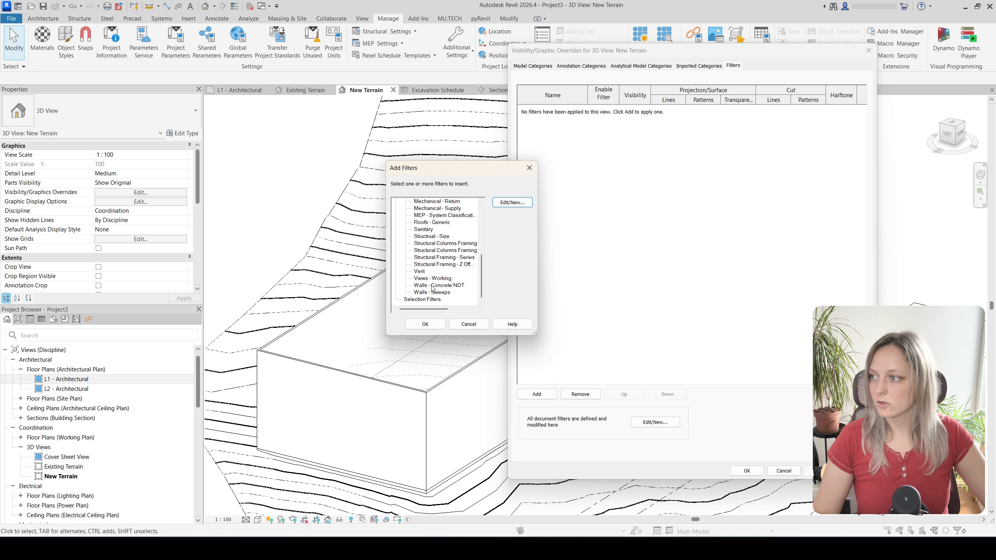
pyautogui.scroll(6, 433, 288)
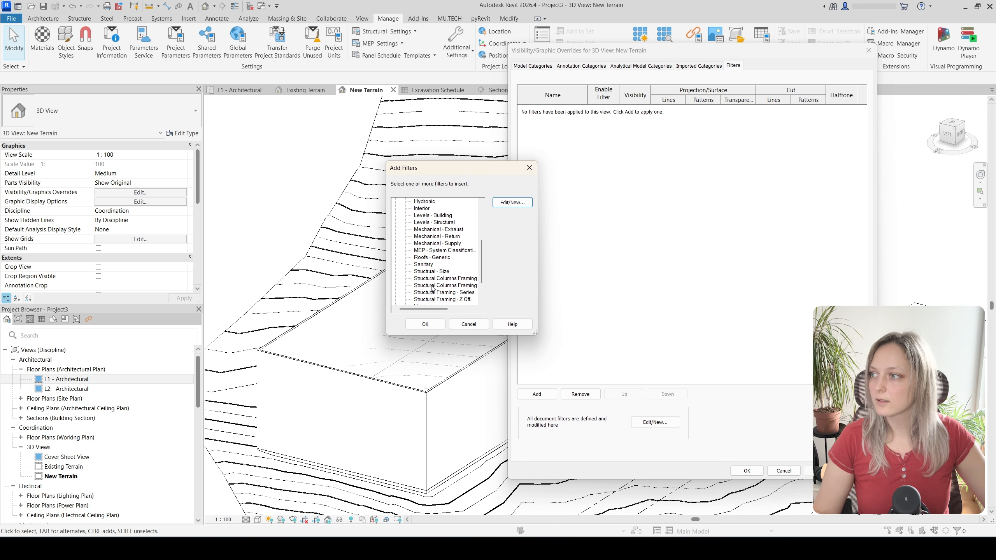
pyautogui.click(426, 324)
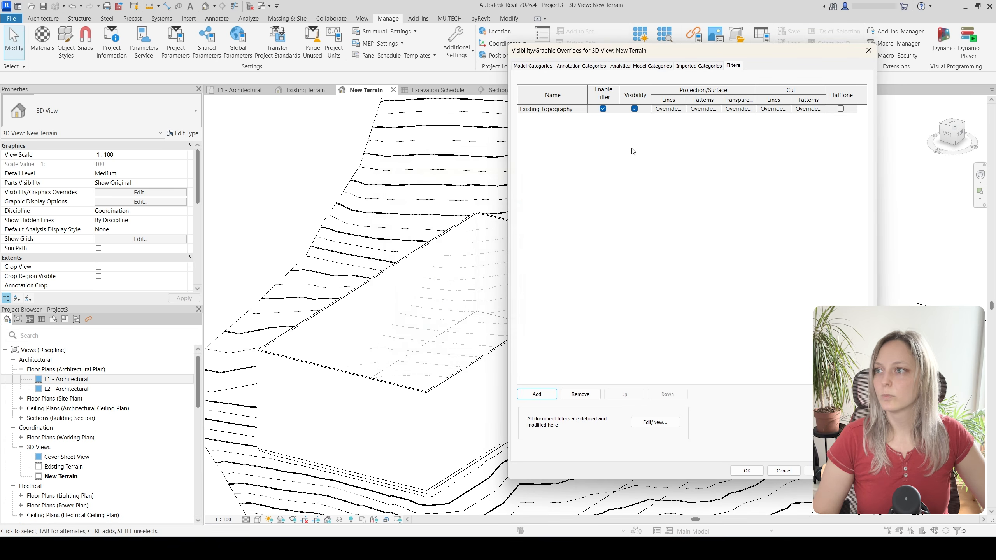
# - Override the Existing Topography filter's projection line color with orange RGB 255-128-000 and apply it to the New Terrain view
pyautogui.click(676, 109)
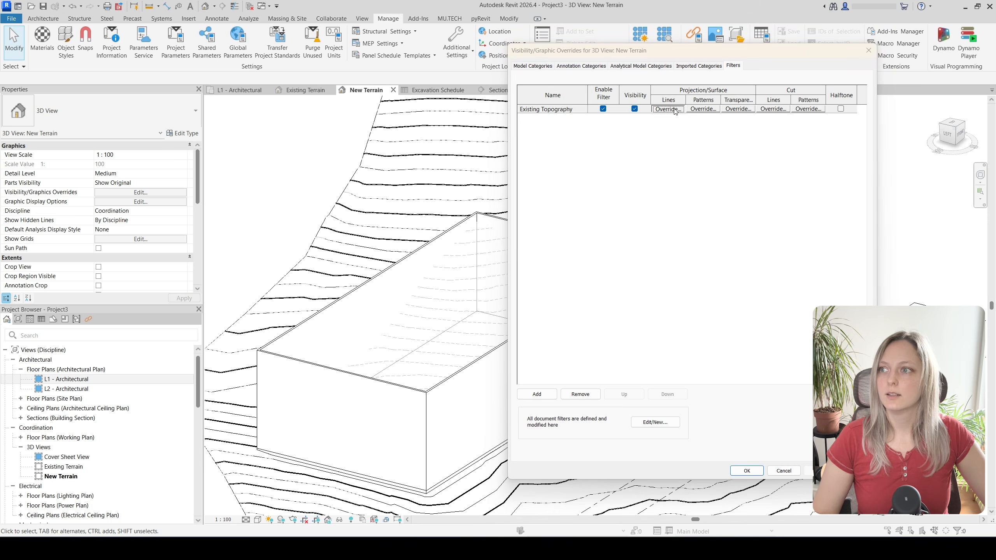
pyautogui.click(694, 264)
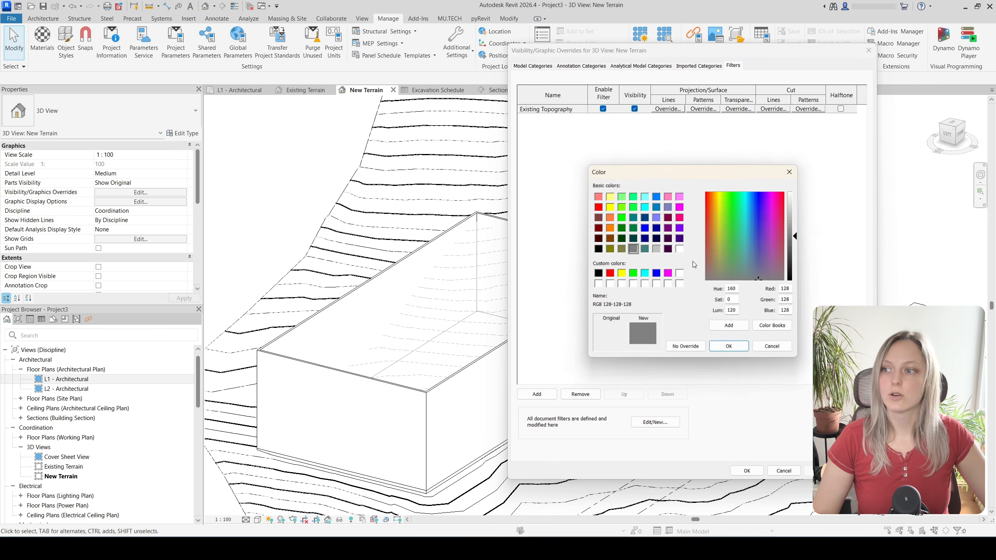
pyautogui.click(680, 220)
pyautogui.click(609, 228)
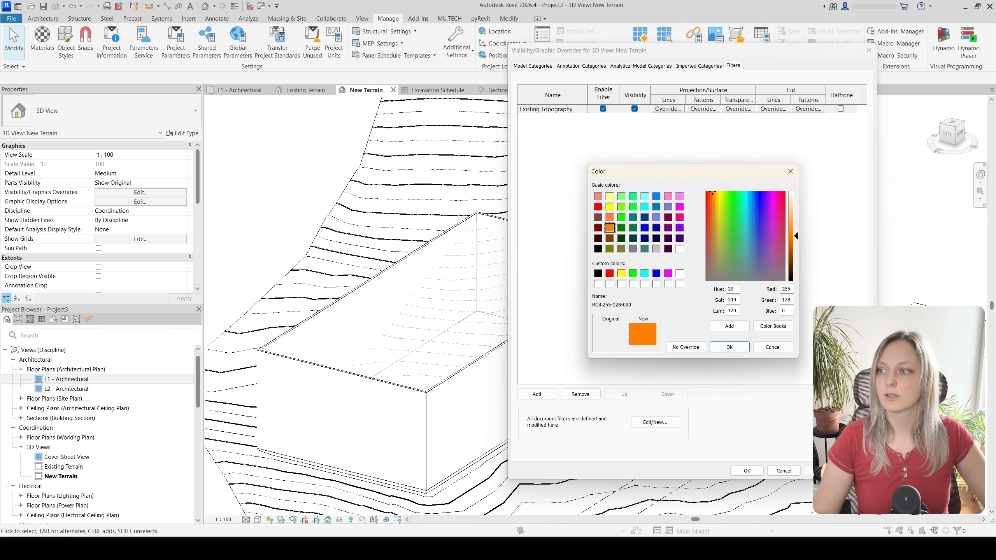
pyautogui.click(734, 346)
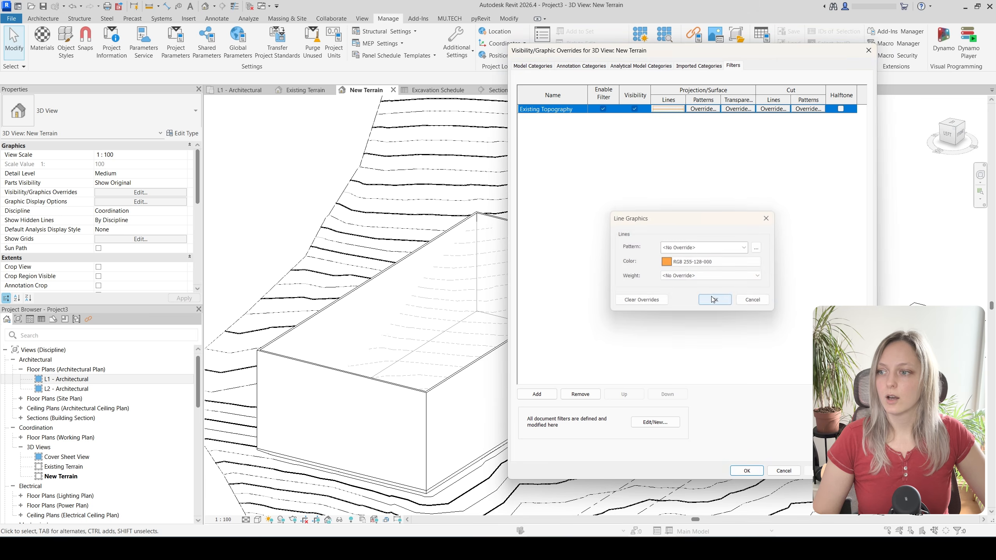
pyautogui.click(732, 325)
pyautogui.click(747, 471)
pyautogui.scroll(-1, 932, 223)
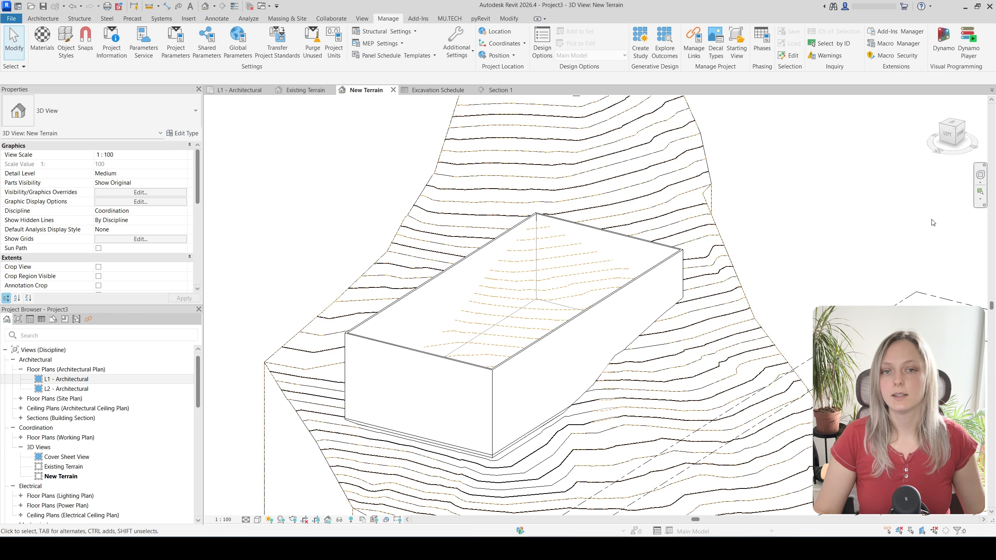
# - Switch to the L1 - Architectural floor plan and examine the terrain there up close
pyautogui.click(251, 89)
pyautogui.scroll(3, 236, 363)
pyautogui.moveTo(321, 161); pyautogui.dragTo(302, 200, button='middle')
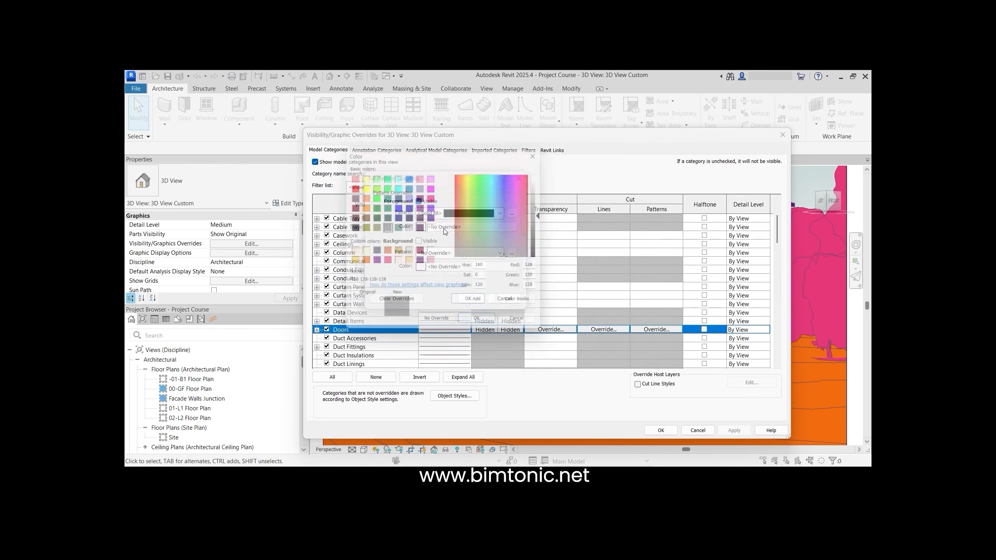
pyautogui.click(374, 262)
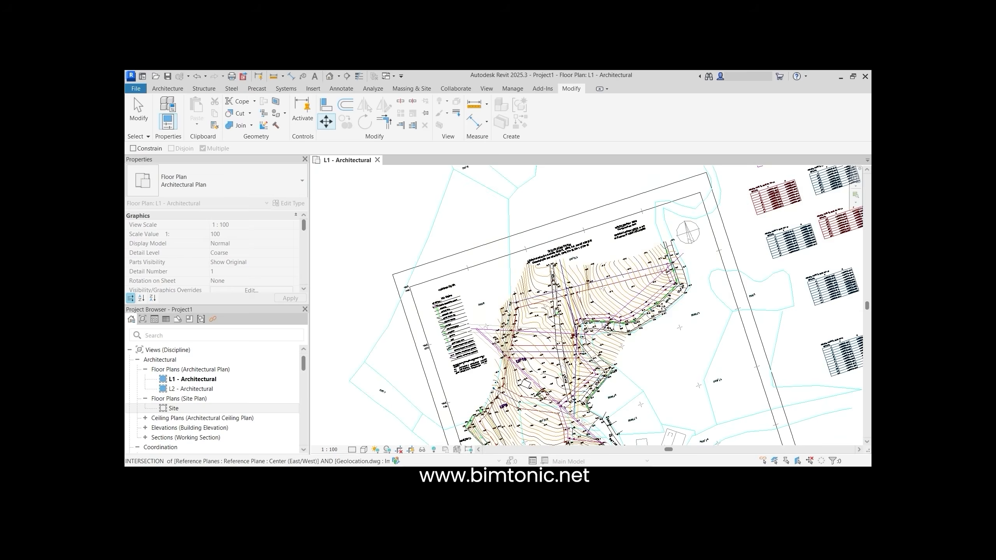
pyautogui.scroll(5, 543, 320)
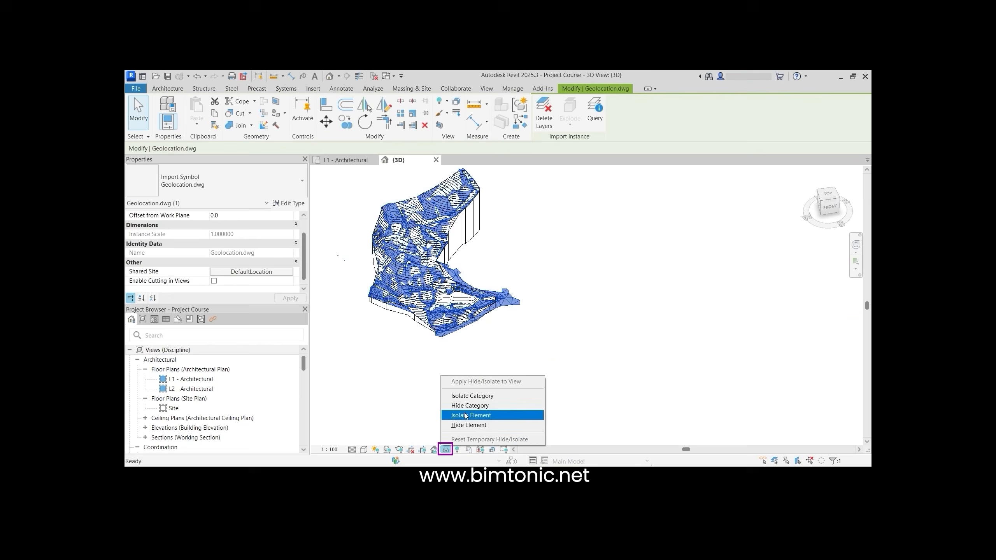
pyautogui.click(482, 417)
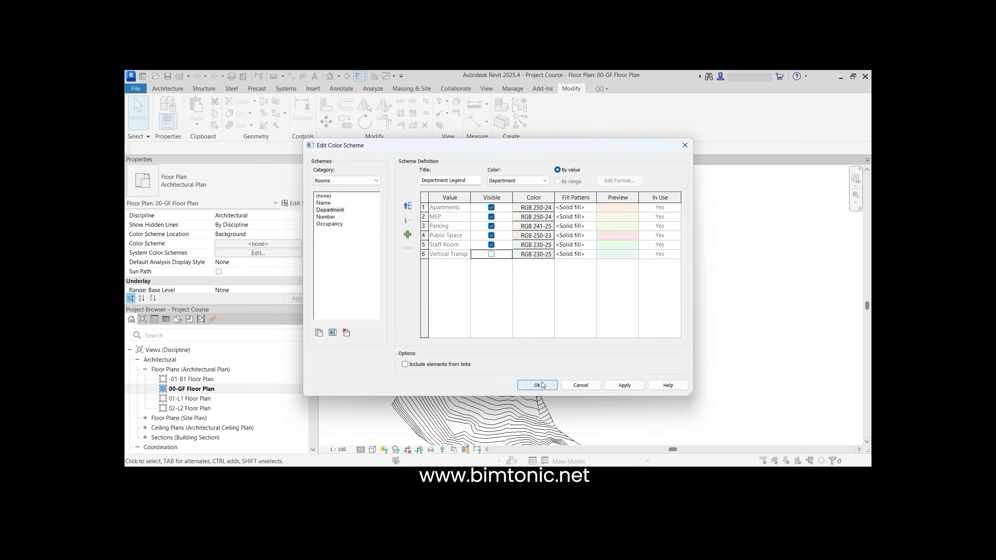
pyautogui.click(538, 385)
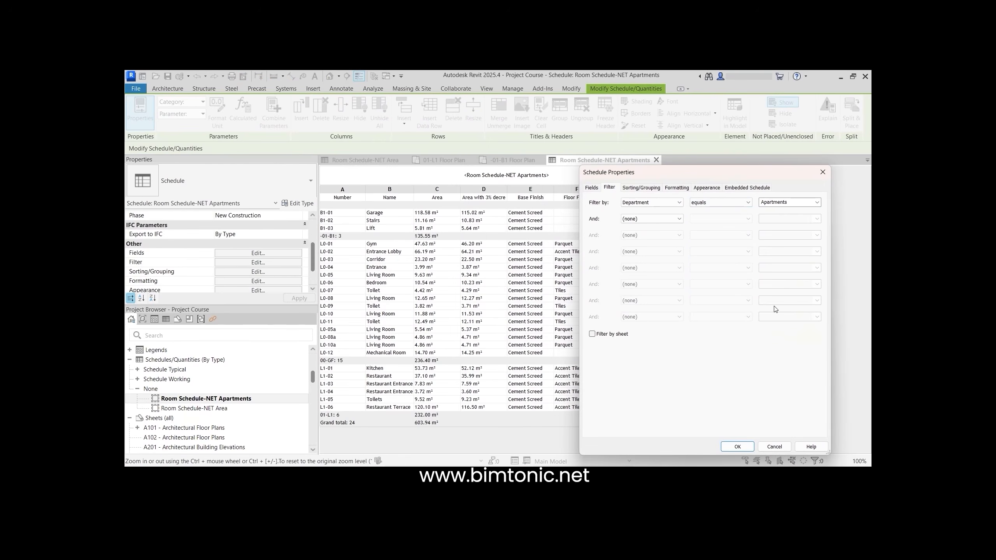
pyautogui.click(736, 447)
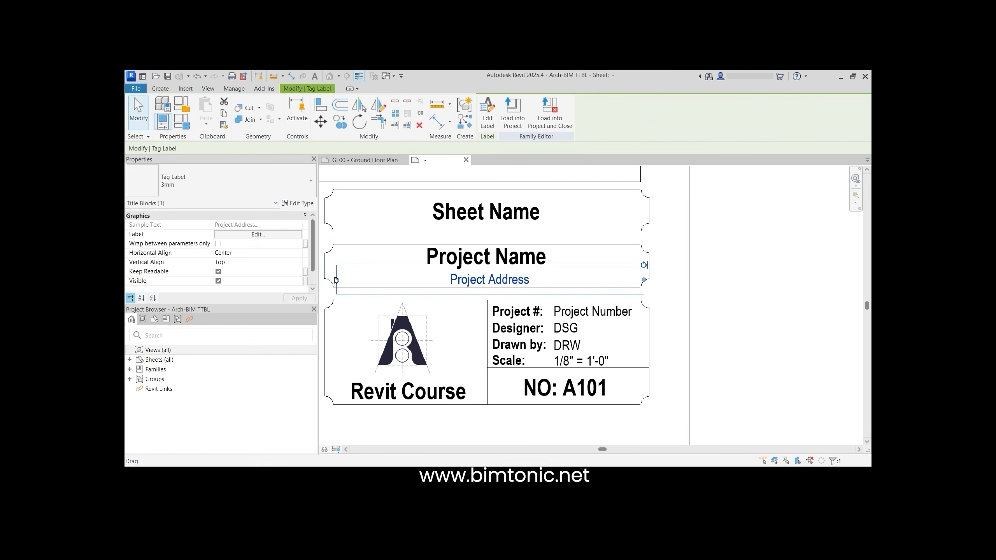
pyautogui.click(512, 114)
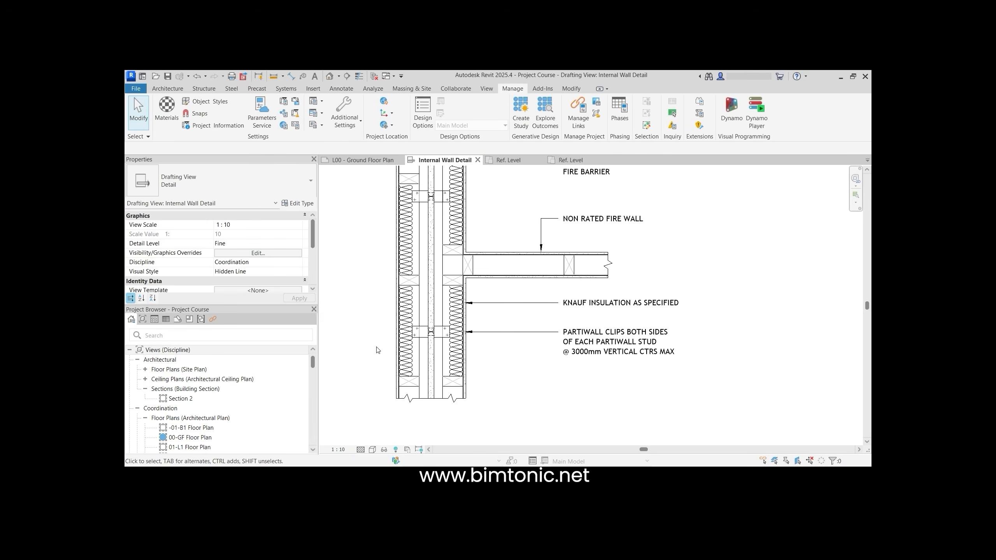
pyautogui.scroll(-3, 373, 345)
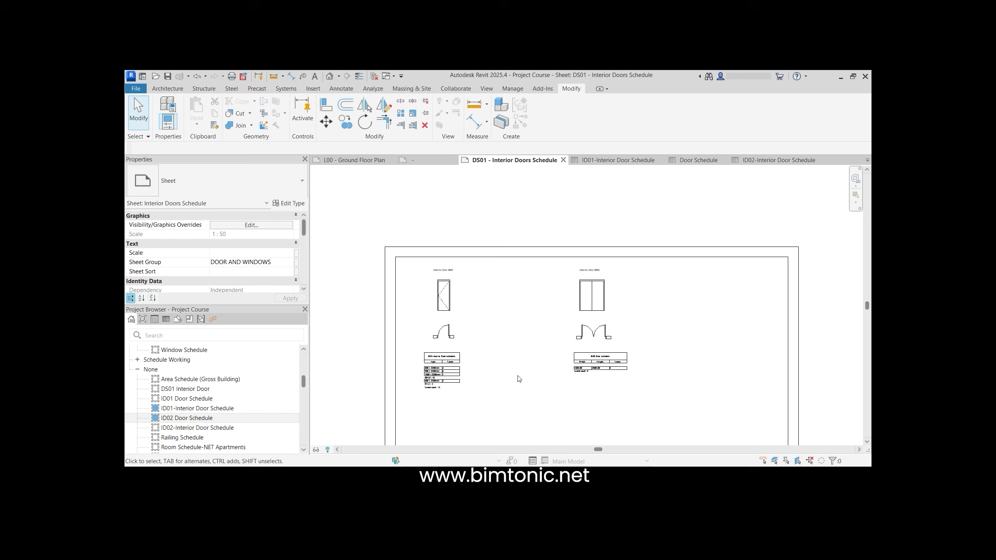
pyautogui.scroll(2, 471, 353)
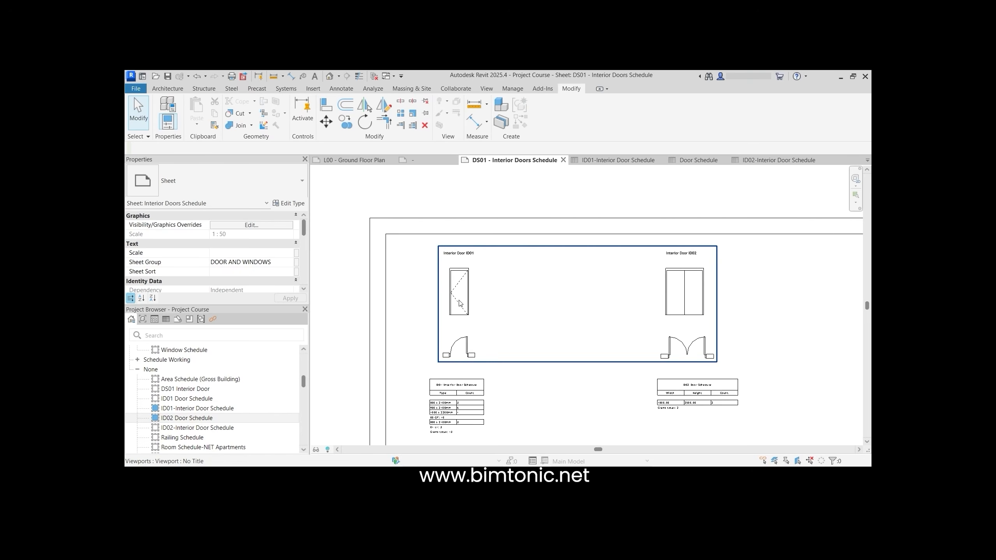
pyautogui.click(462, 320)
pyautogui.click(462, 319)
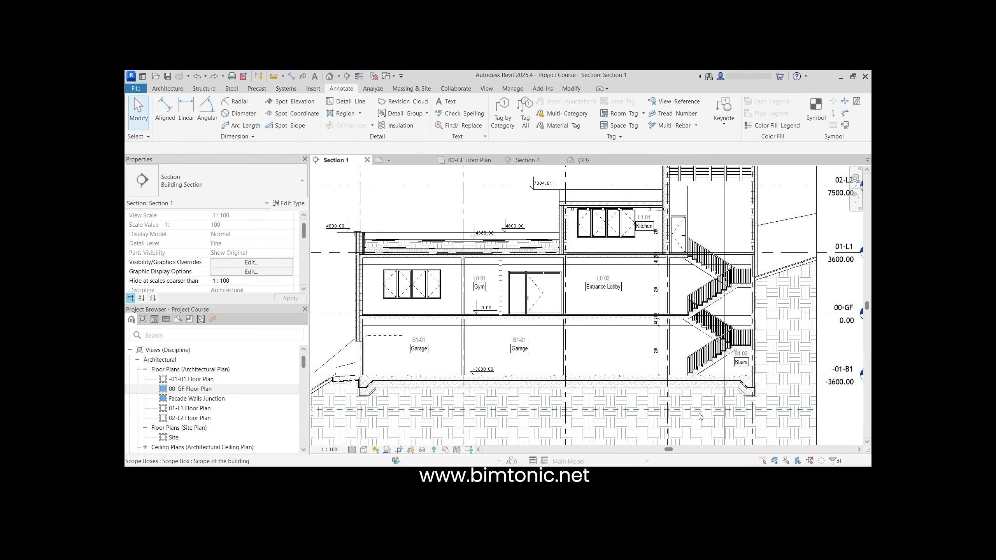
pyautogui.scroll(3, 700, 417)
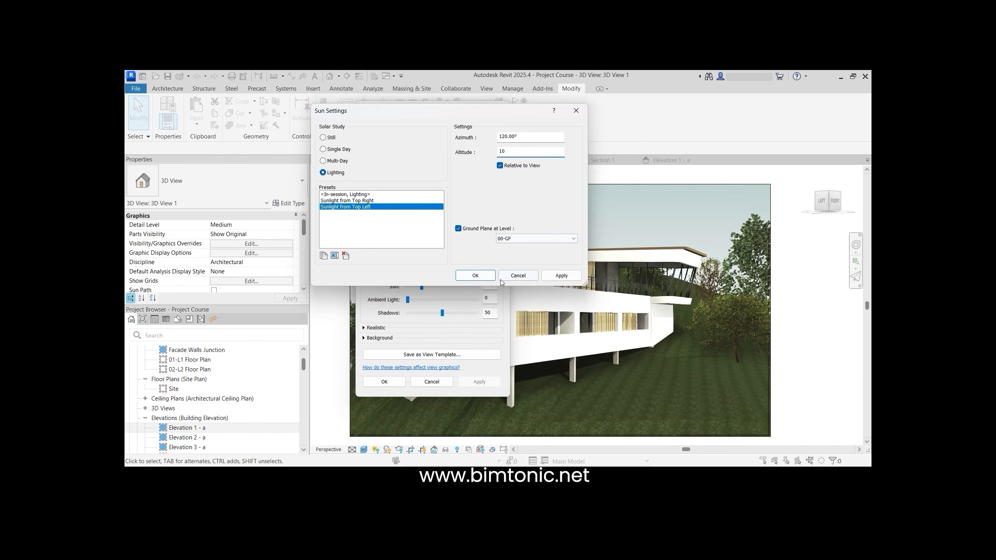
pyautogui.click(501, 278)
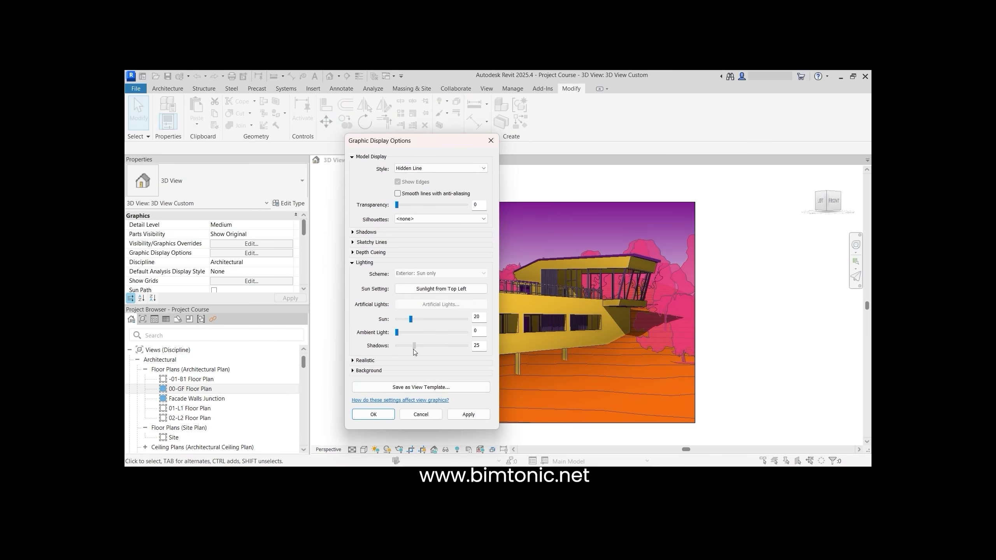
pyautogui.click(375, 414)
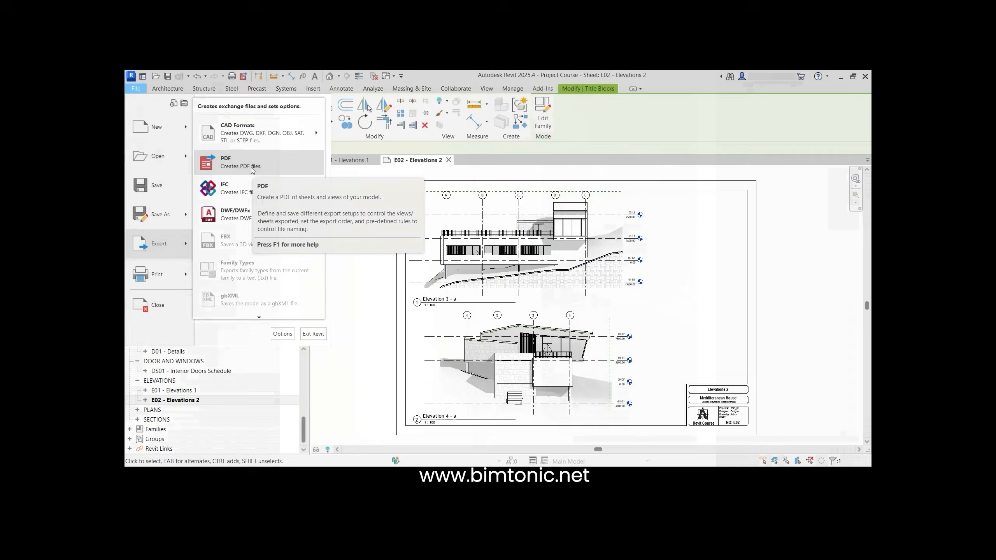
pyautogui.click(252, 168)
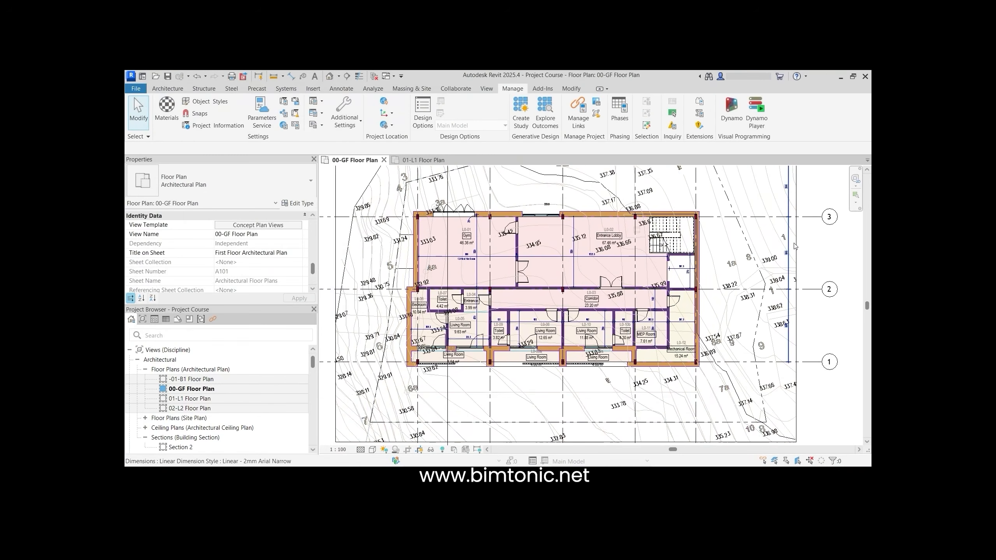
pyautogui.scroll(3, 802, 312)
pyautogui.scroll(2, 777, 216)
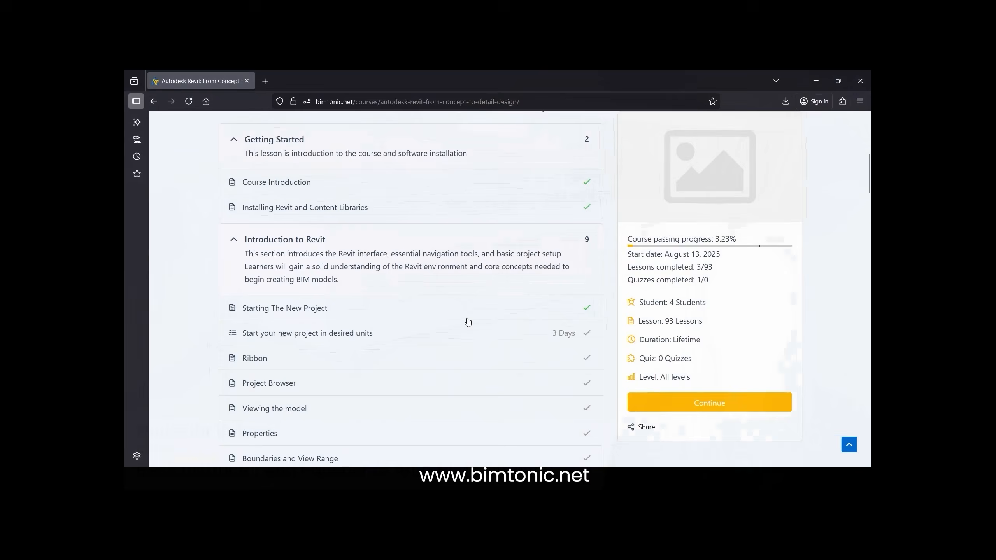
# - Switch to the course page on bimtonic.net in the browser and open the Curtain Walls Joins and Slanted Curtain Walls lesson
pyautogui.scroll(-5, 464, 318)
pyautogui.click(463, 314)
pyautogui.scroll(-5, 463, 314)
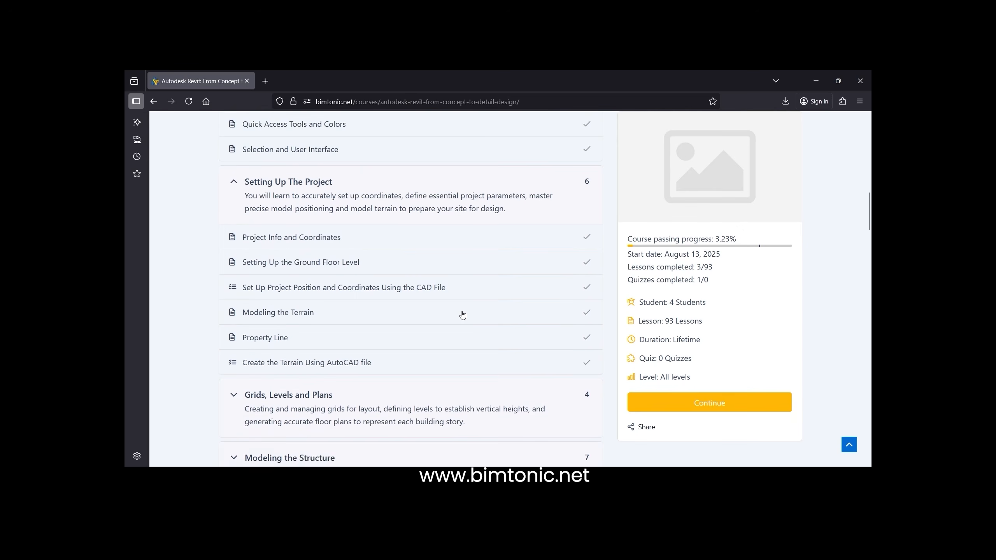
pyautogui.click(457, 314)
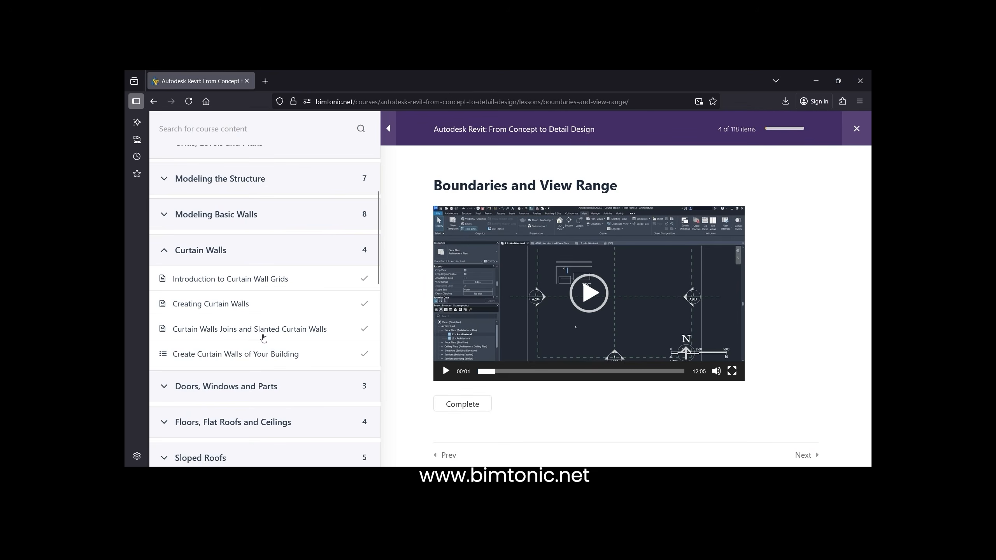
pyautogui.click(263, 332)
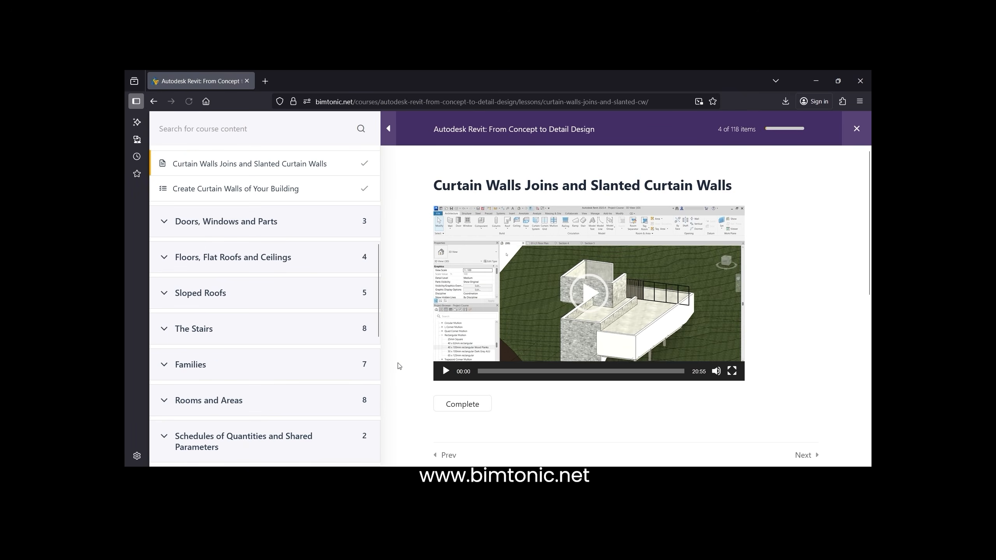
# - Play the curtain wall lesson's video and mark the lesson as complete
pyautogui.click(590, 307)
pyautogui.click(478, 404)
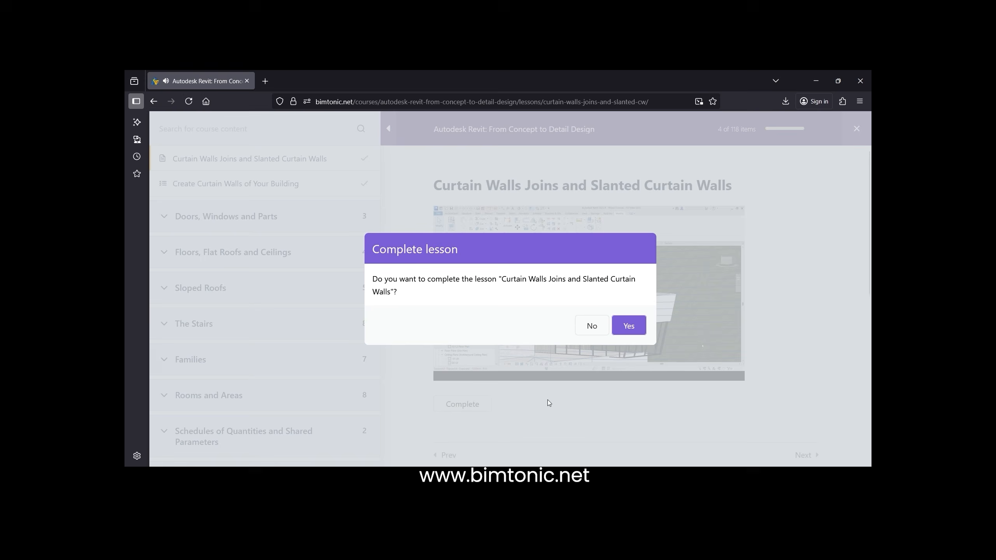
pyautogui.click(643, 333)
# - Start the assignment Start your new project in desired units and go to its file upload section
pyautogui.click(492, 323)
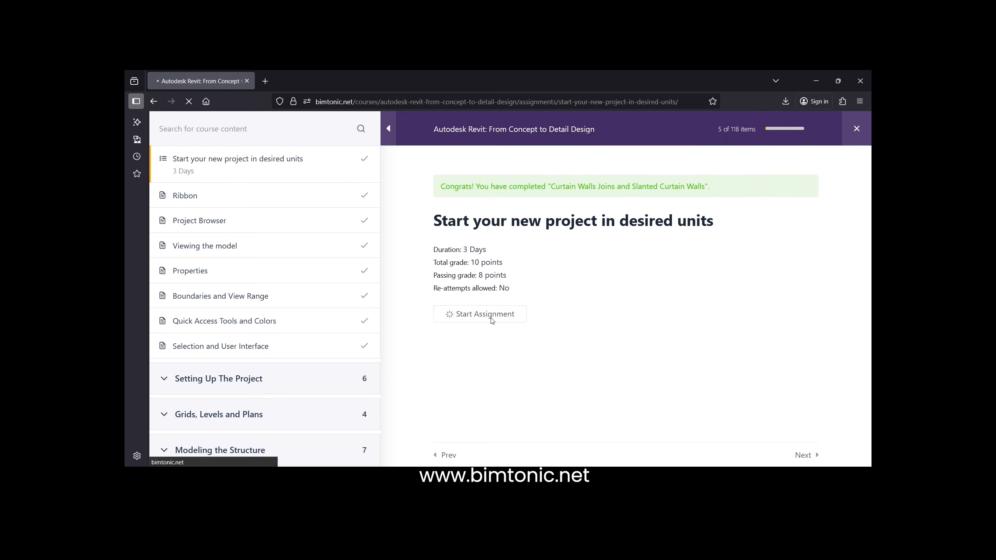
pyautogui.scroll(-10, 493, 320)
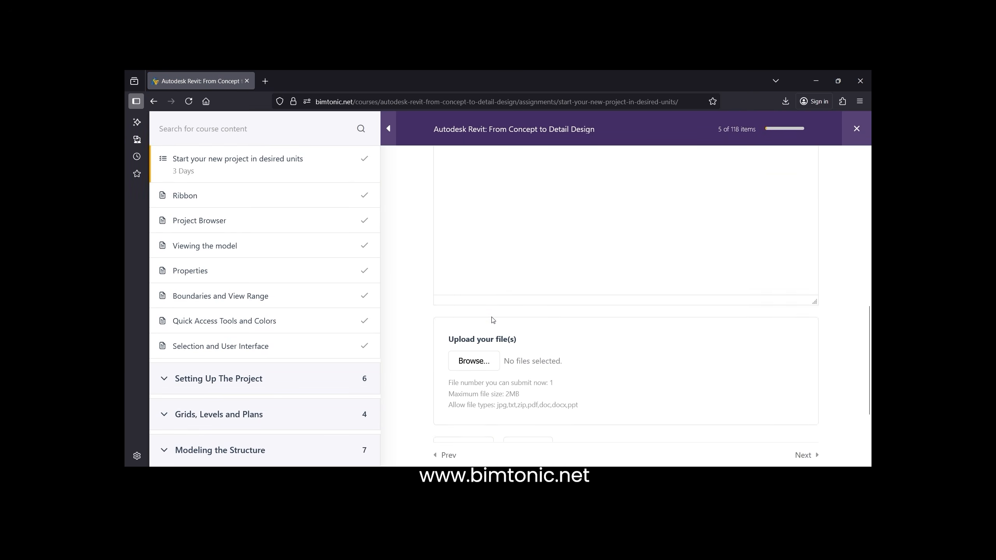